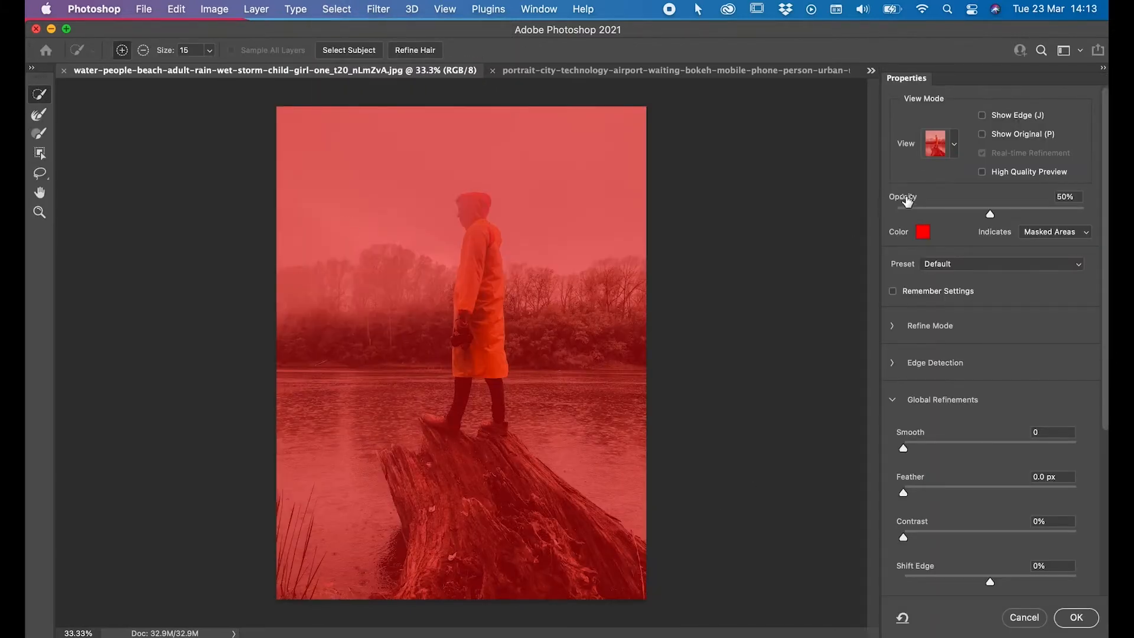
- Keep the mask overlay opacity at 50% and select the person automatically with Select Subject
mouse_move(991, 214)
left_mouse_down()
mouse_move(1059, 211)
mouse_move(925, 216)
mouse_move(990, 219)
left_mouse_up()
left_click(344, 50)
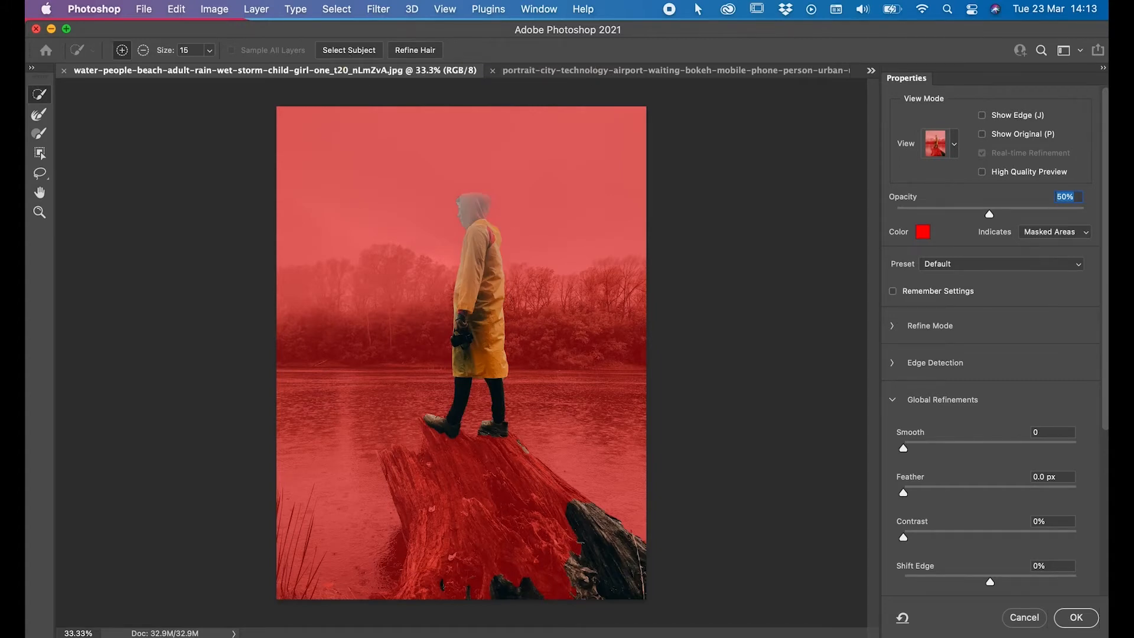
- Enlarge the Quick Selection brush to 150 and add to the selection on the person's hood
scroll(461, 353, "up", 5)
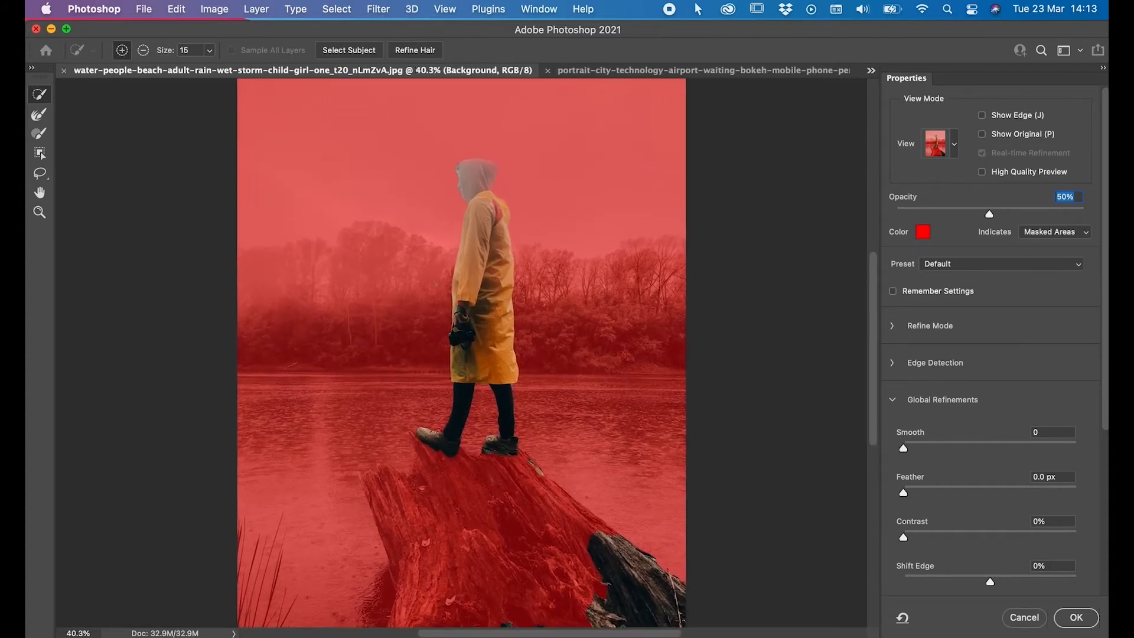
scroll(410, 213, "up", 5)
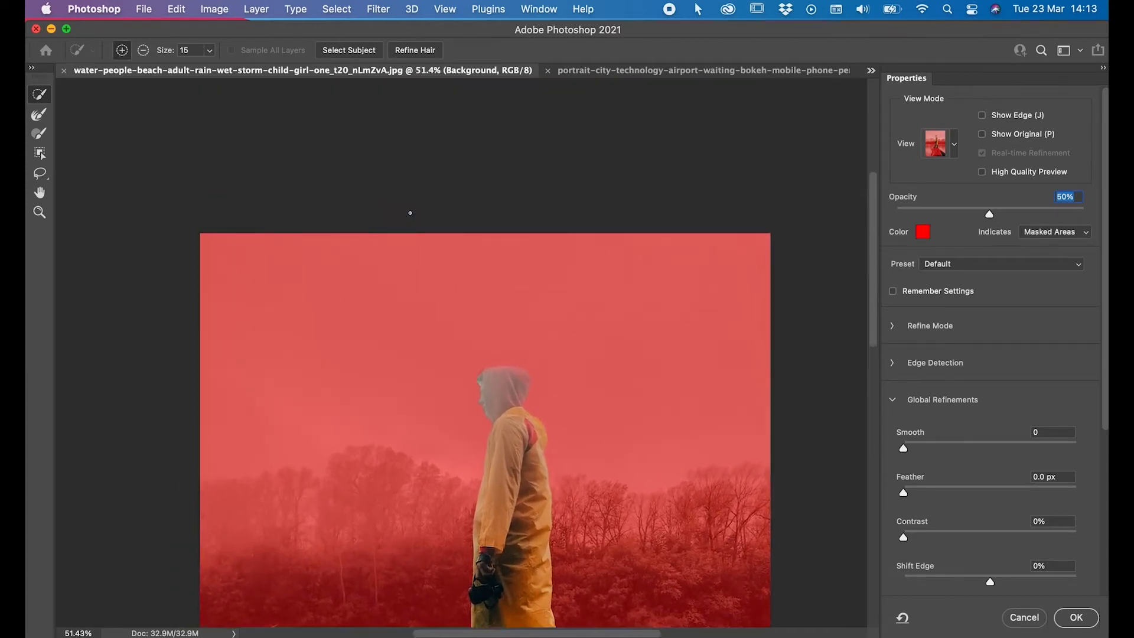
scroll(476, 384, "up", 5)
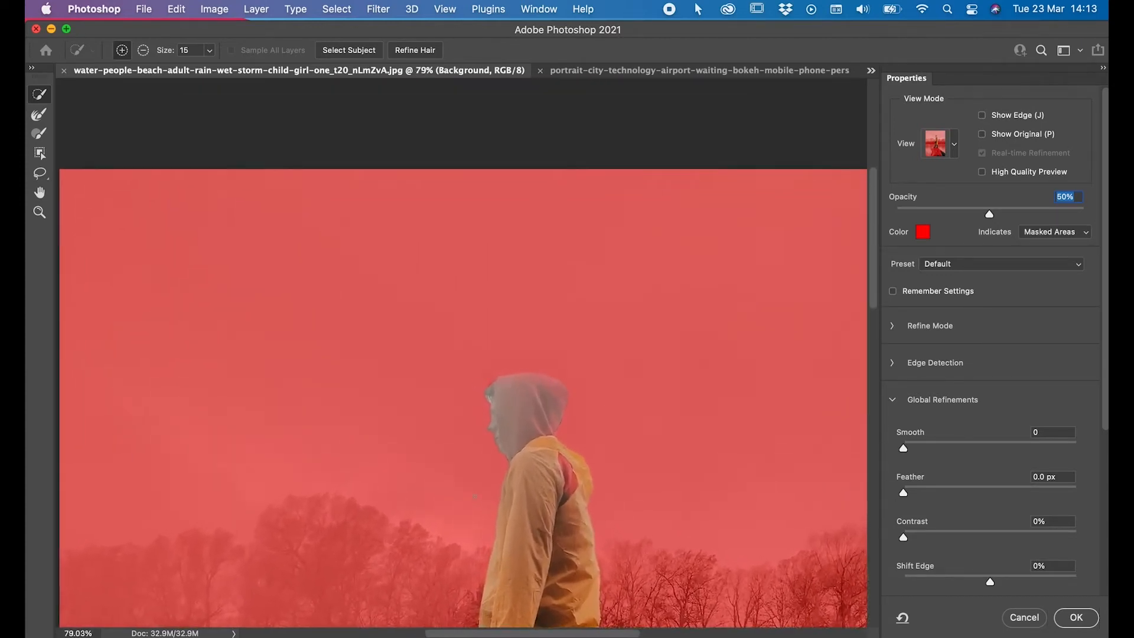
scroll(475, 496, "down", 10)
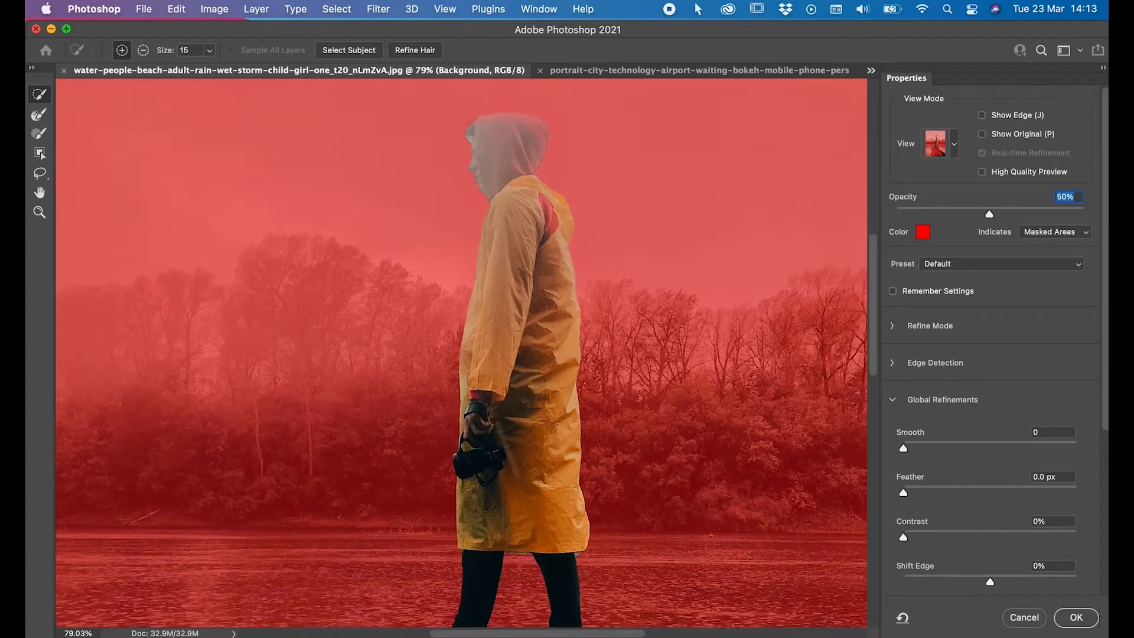
scroll(475, 496, "up", 8)
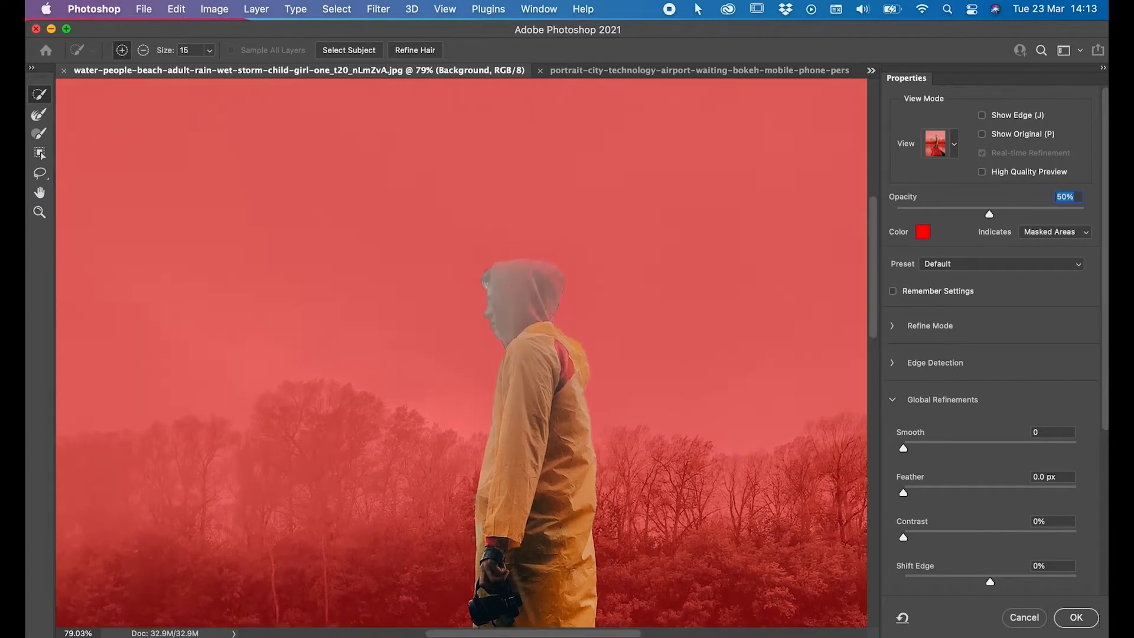
scroll(461, 355, "down", 3)
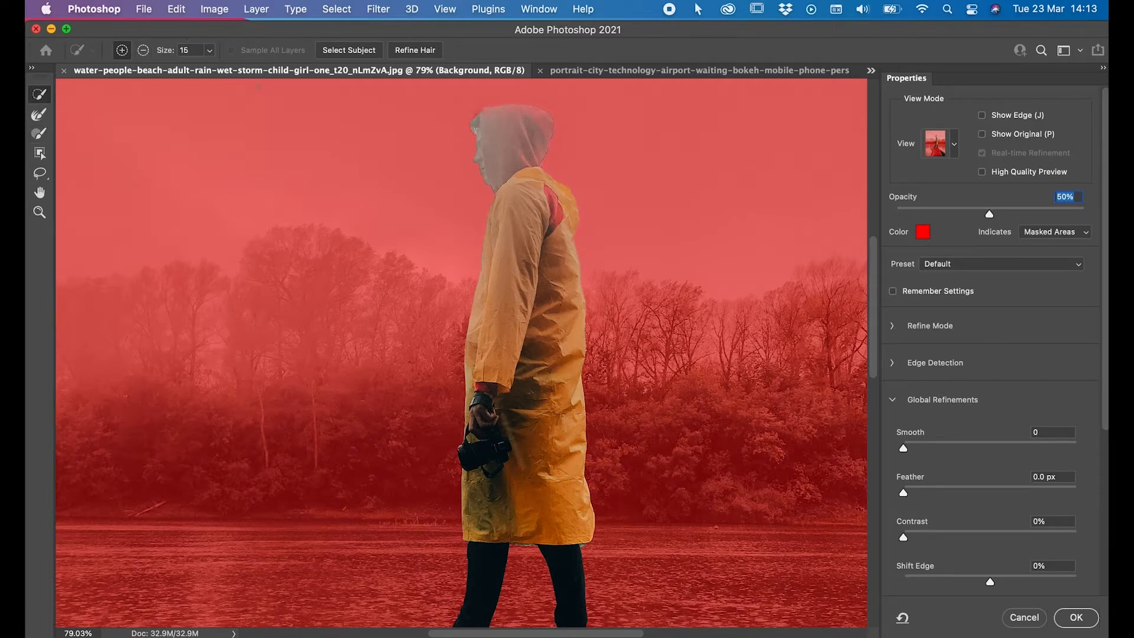
key("bracketright")
key("bracketright")
key("bracketright")
left_click(512, 166)
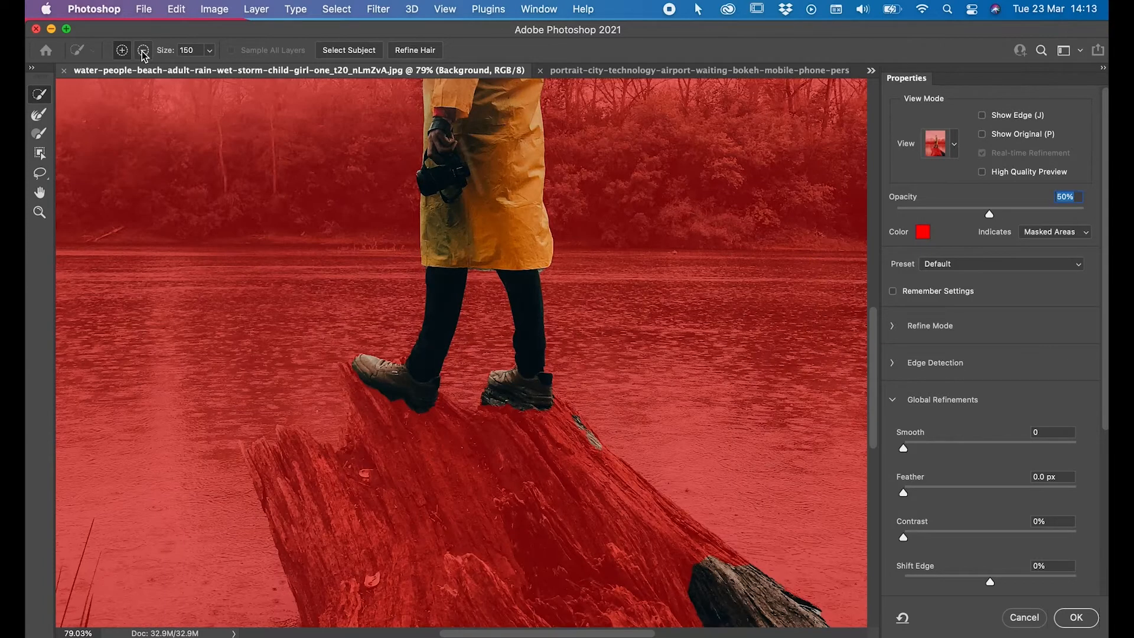
- Subtract the wood under the right shoe from the selection with a size 35 brush, undoing the first stroke beneath the left shoe
left_click(142, 51)
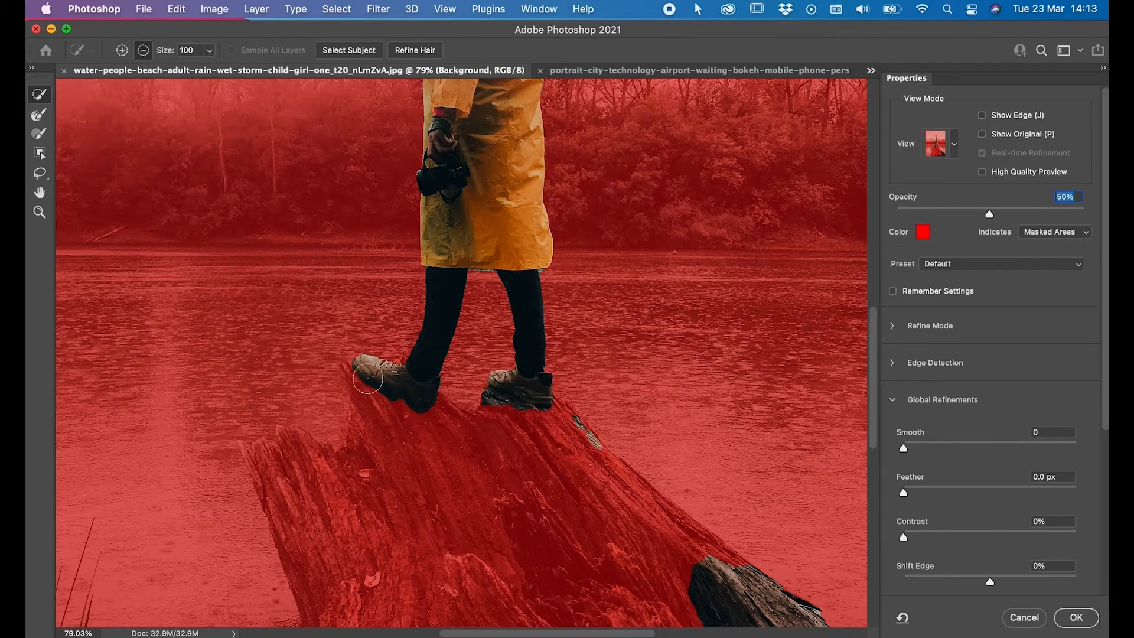
key("bracketleft")
key("bracketleft")
key("bracketleft")
key("bracketleft")
key("bracketleft")
key("bracketleft")
key("bracketleft")
key("bracketleft")
key("bracketleft")
left_click_drag(360, 384, 424, 419)
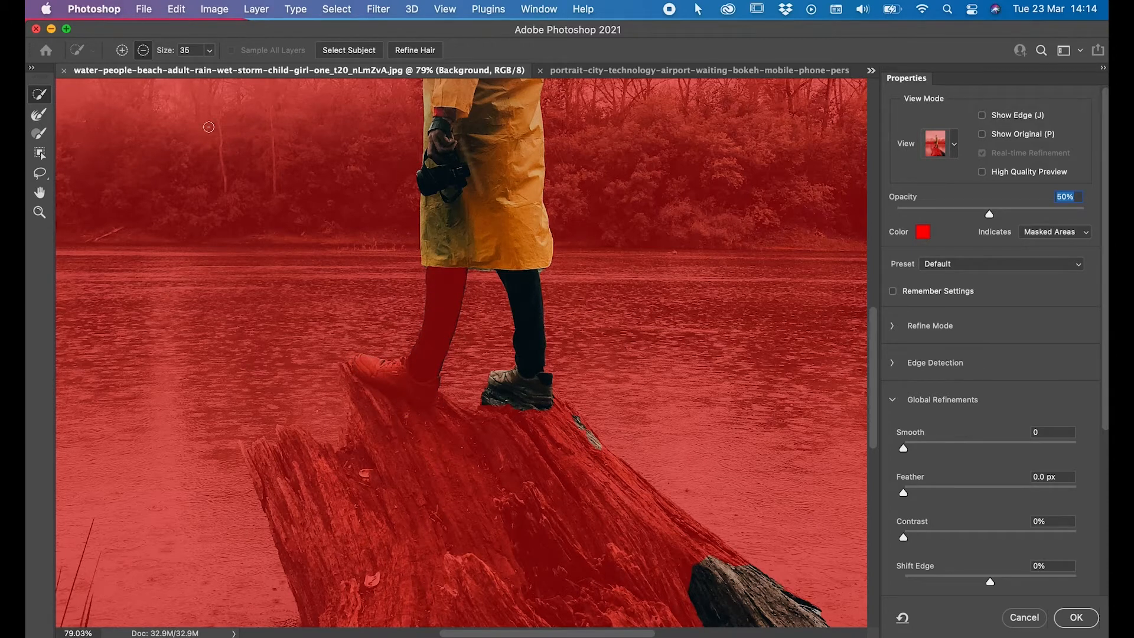
key("super+z")
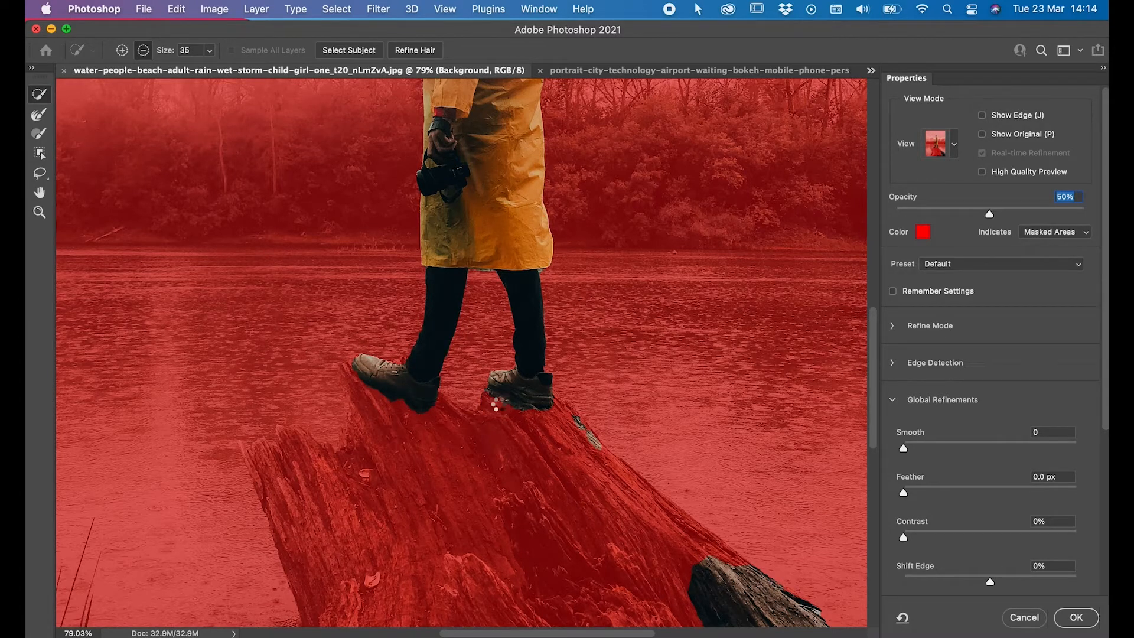
mouse_move(506, 406)
left_mouse_down()
mouse_move(534, 422)
mouse_move(476, 393)
left_mouse_up()
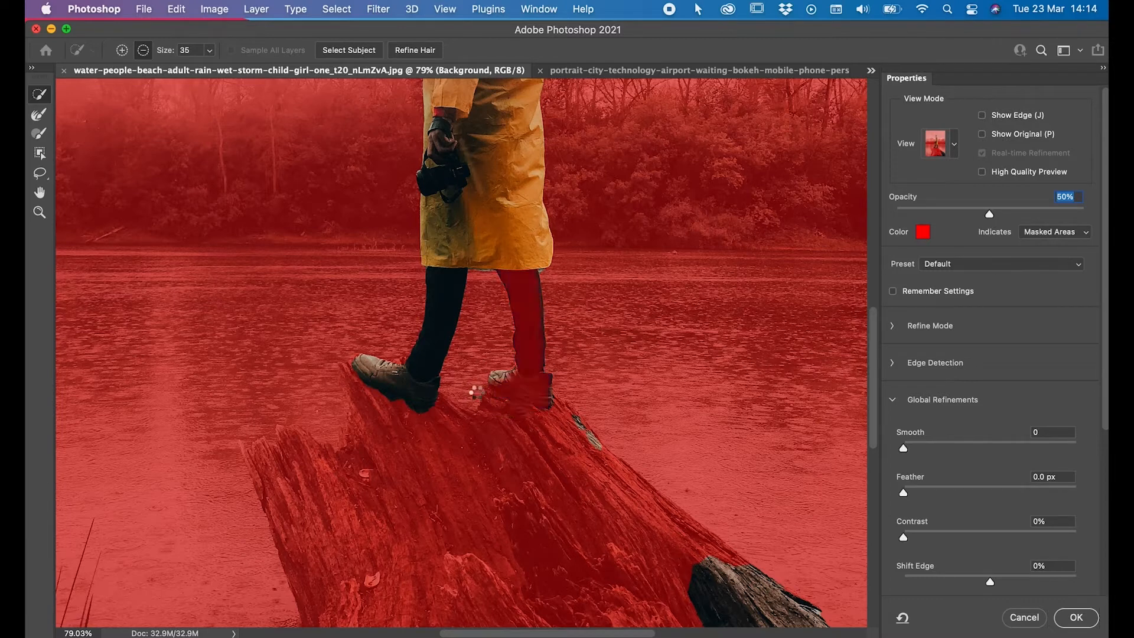
- Add the right leg and its shoe back into the selection with the Quick Selection brush
left_click(123, 53)
left_click(525, 314)
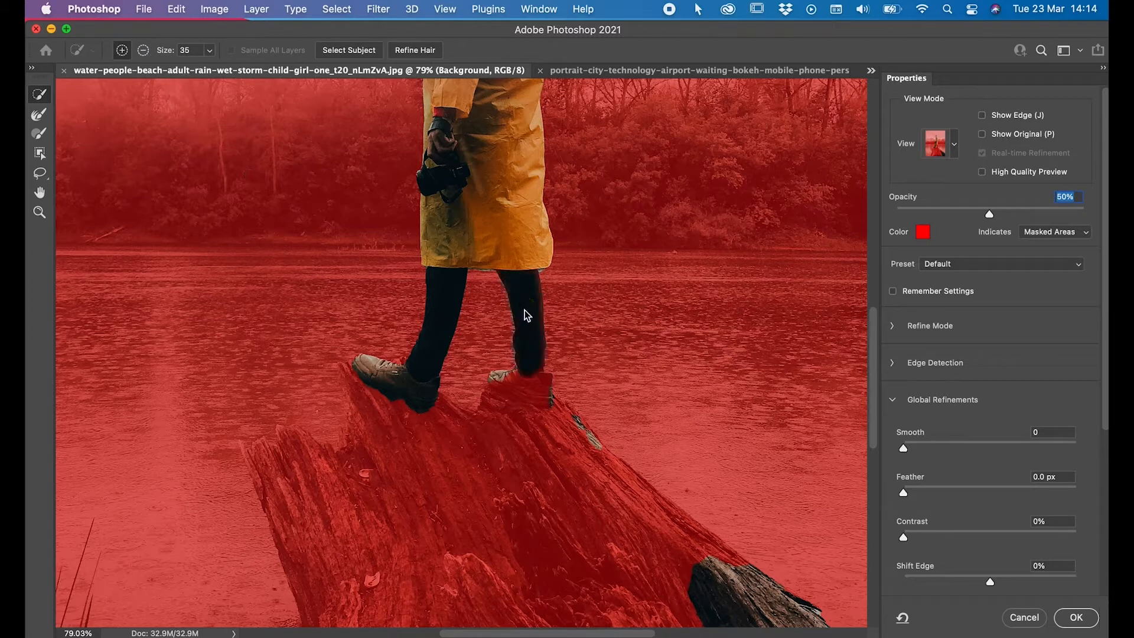
left_click_drag(531, 379, 535, 385)
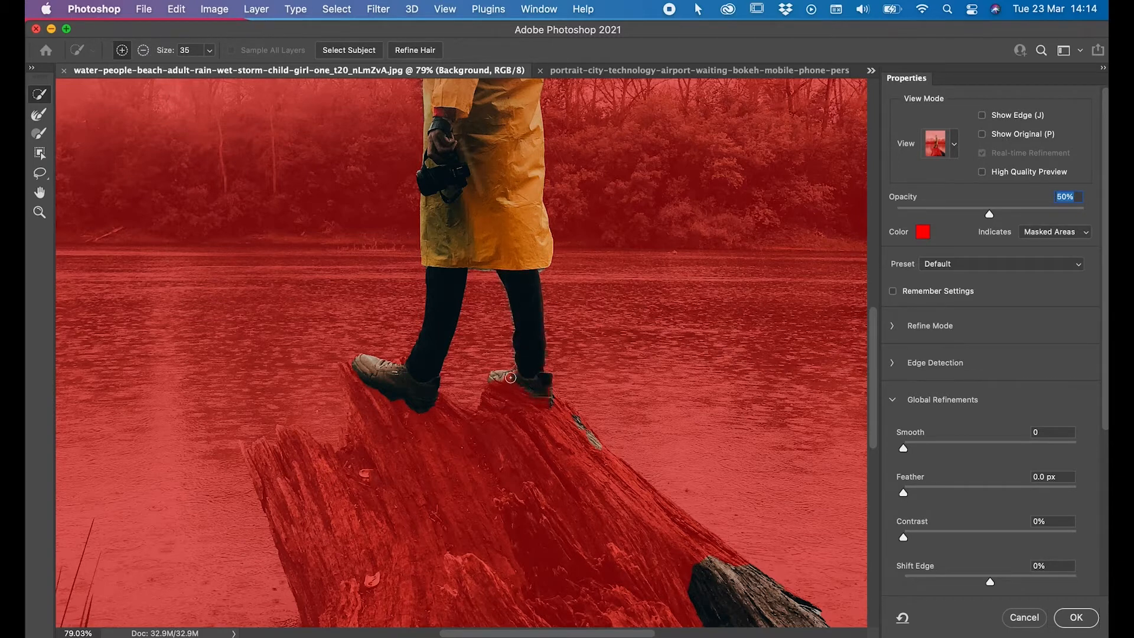
left_click(519, 389)
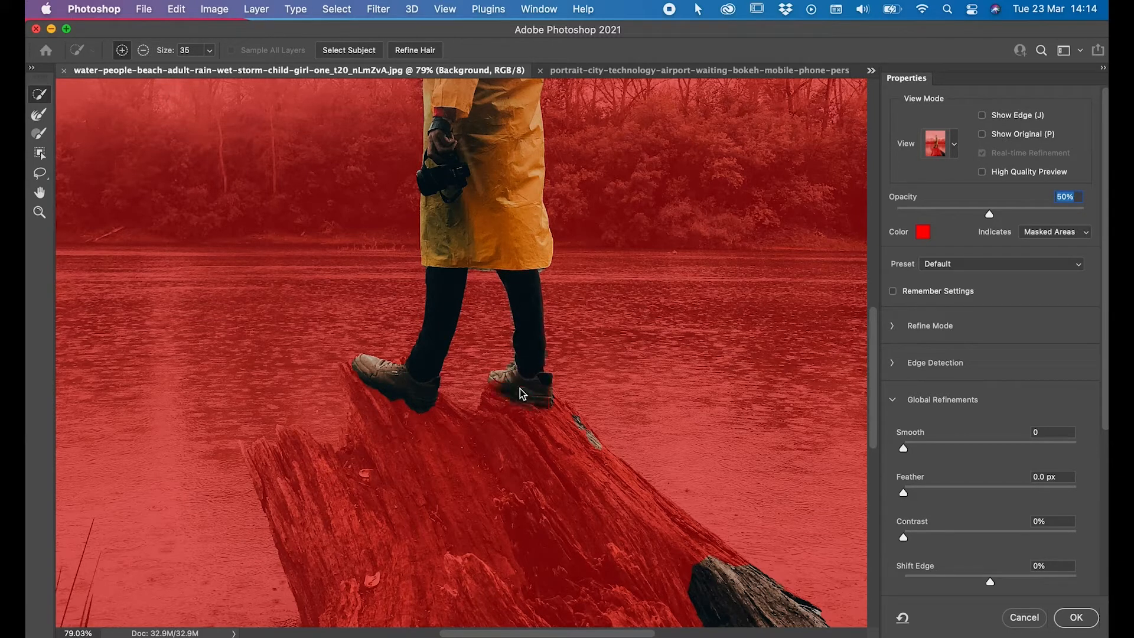
left_click(499, 380)
- Set the selection's Shift Edge to -10%
scroll(495, 292, "up", 10)
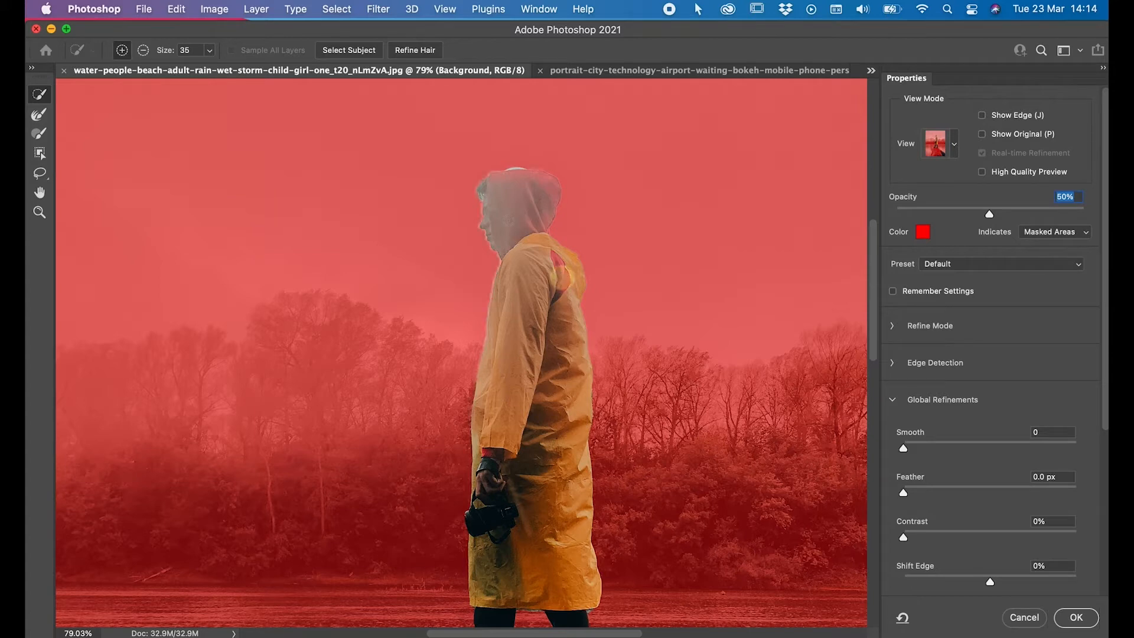
mouse_move(990, 215)
left_mouse_down()
mouse_move(1022, 217)
mouse_move(978, 214)
mouse_move(993, 214)
left_mouse_up()
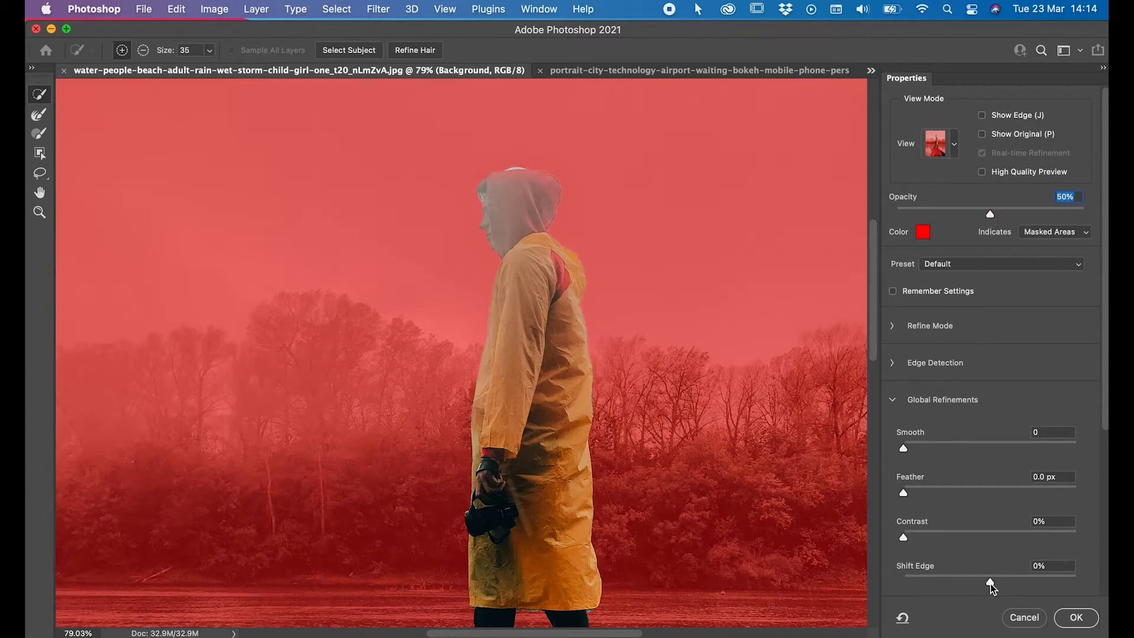
left_click_drag(990, 584, 986, 584)
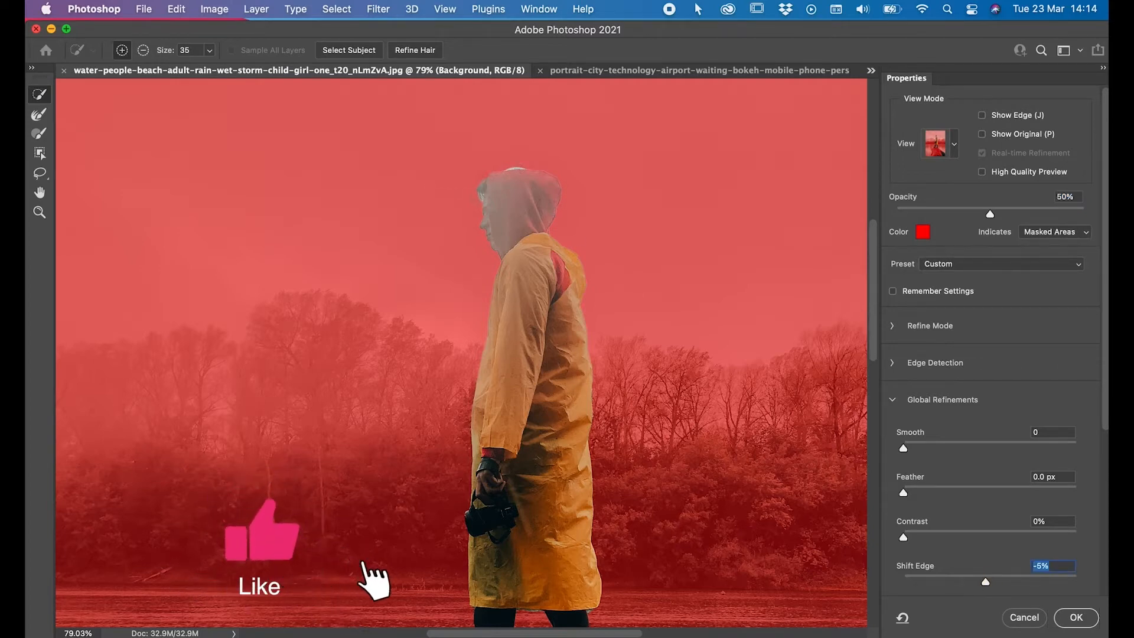
left_click_drag(985, 583, 981, 583)
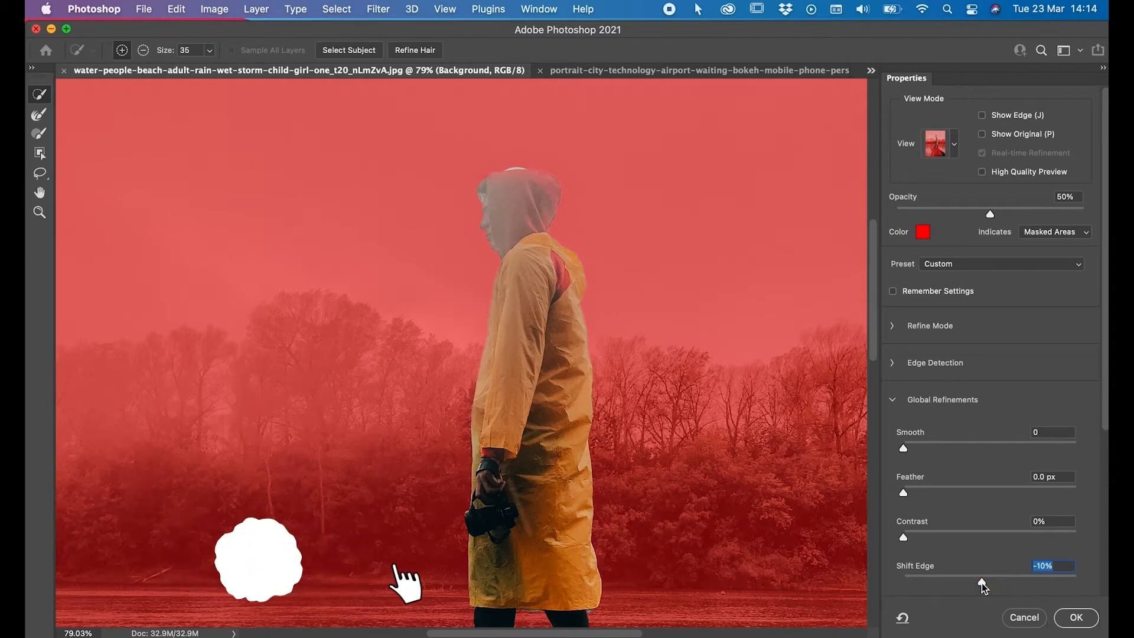
- Refine the selection edge around the hair at the forehead with the size 30 Refine Edge Brush
left_click(41, 115)
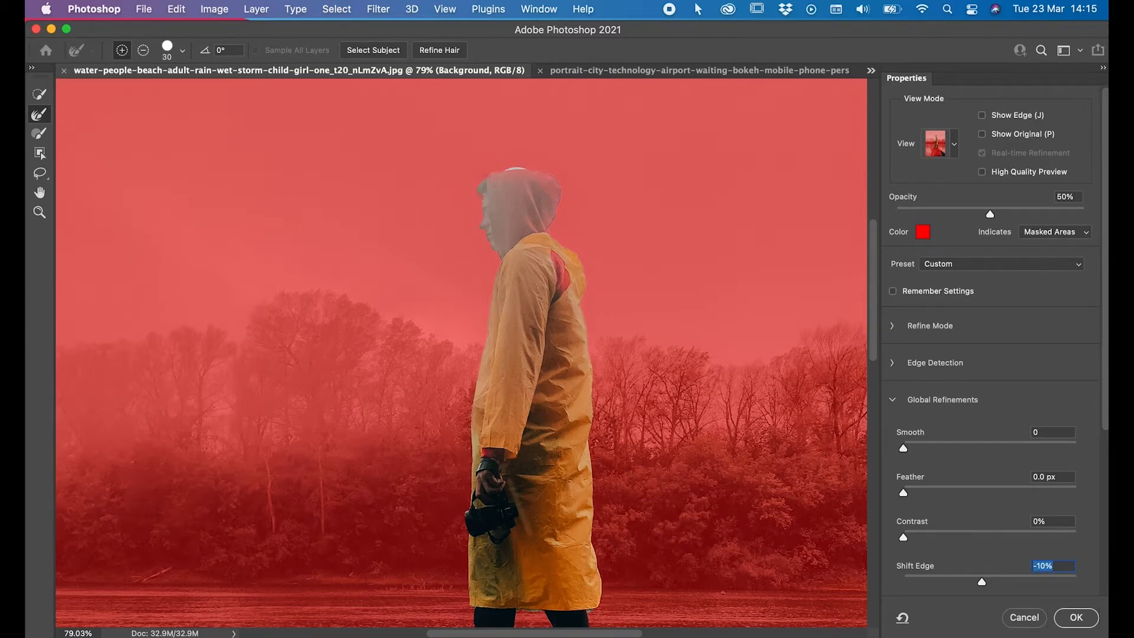
left_click(479, 200)
scroll(435, 192, "up", 5)
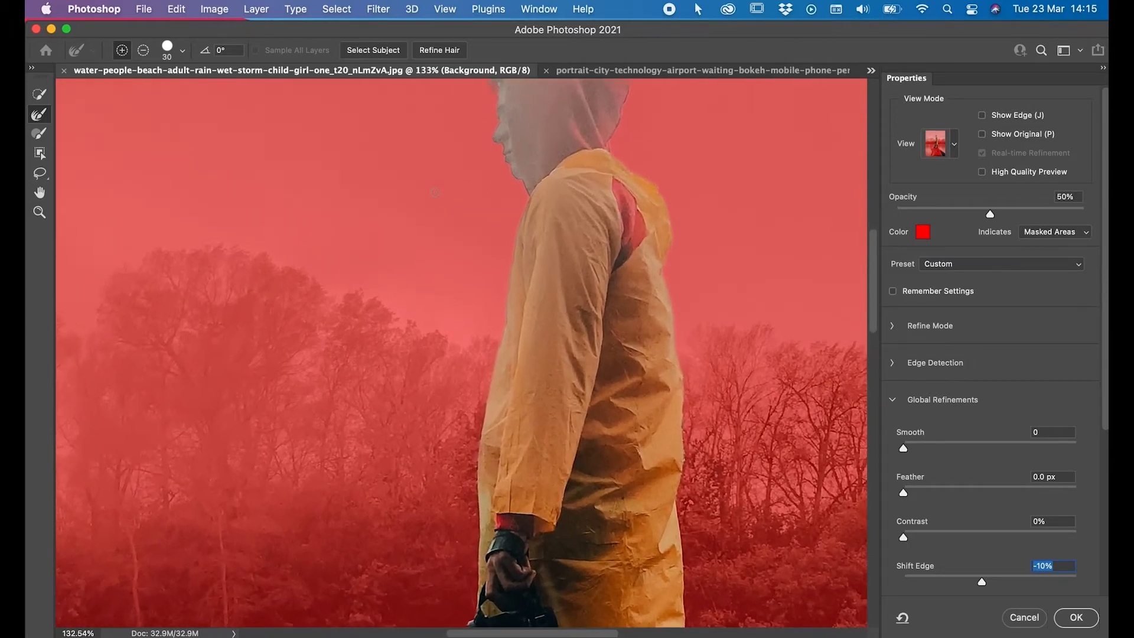
scroll(435, 192, "up", 5)
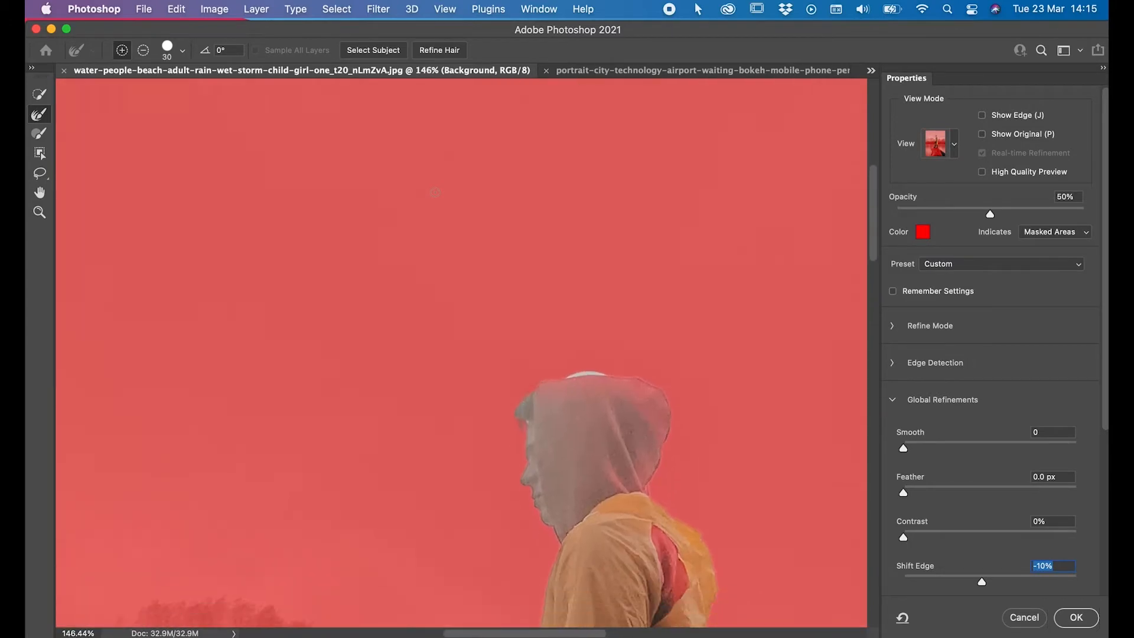
left_click(514, 379)
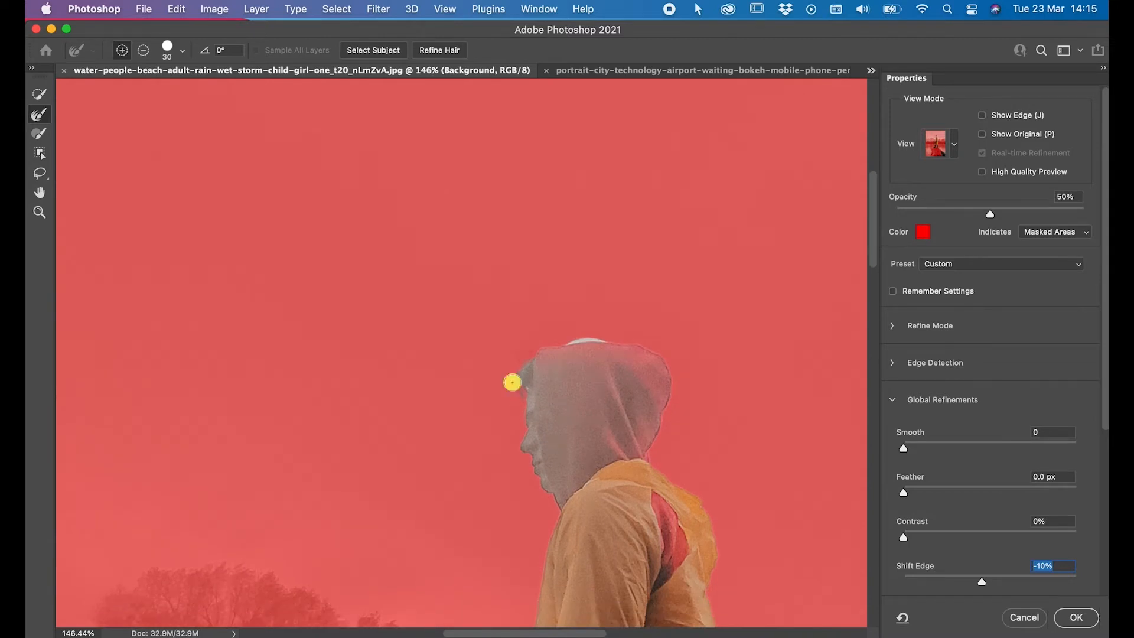
left_click(514, 372)
left_click_drag(518, 392, 531, 357)
- Output the refined selection to a New Layer with Layer Mask
scroll(437, 359, "down", 5)
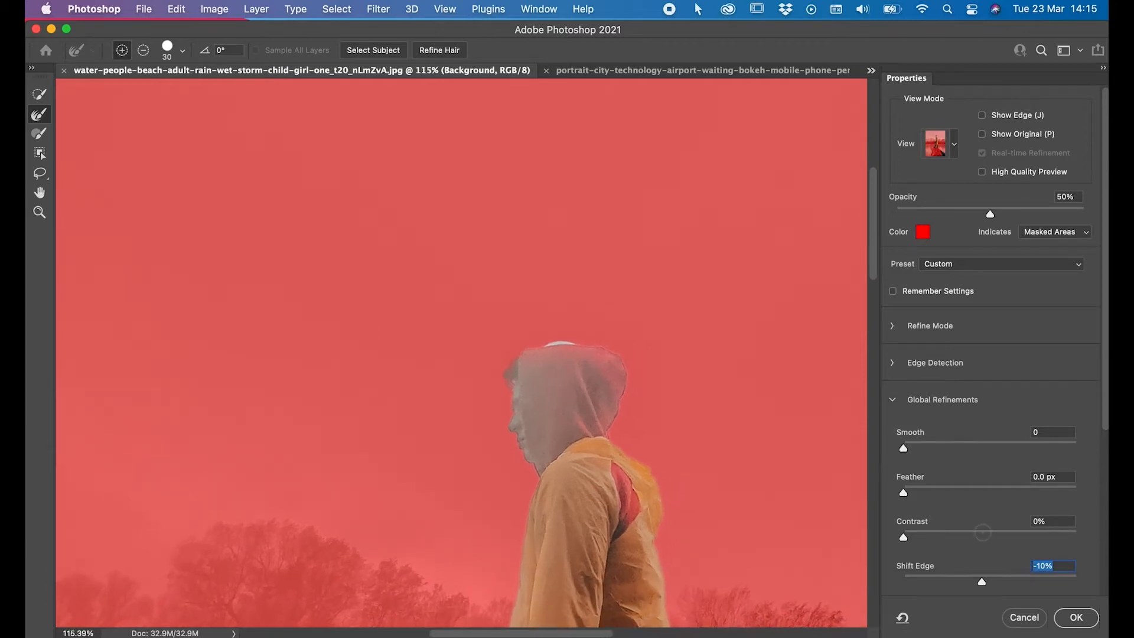
scroll(958, 435, "down", 5)
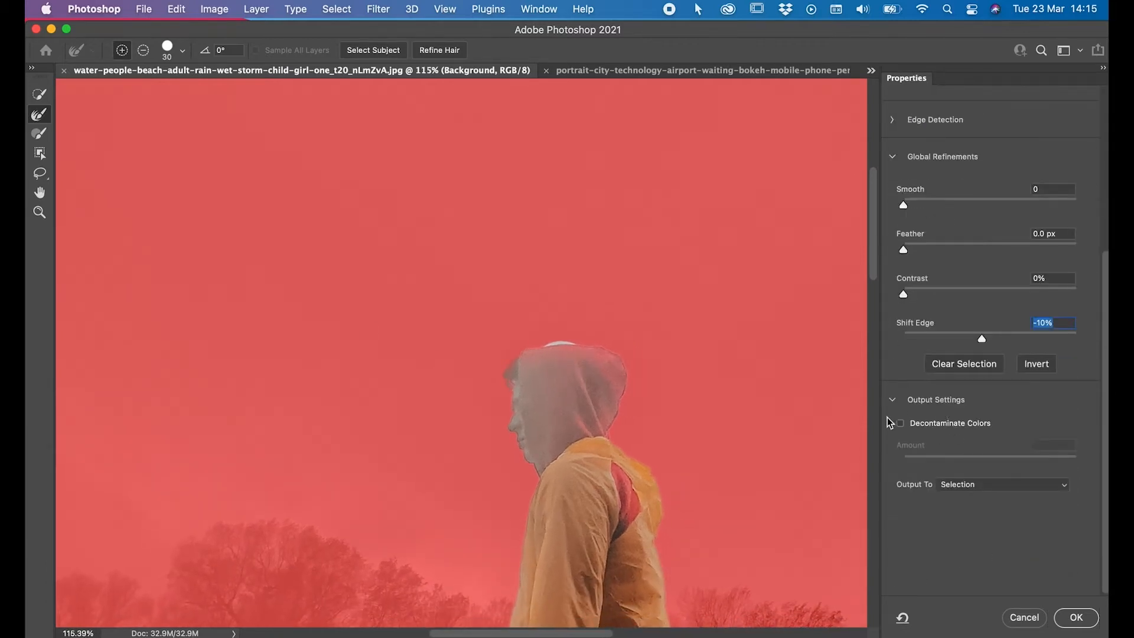
left_click(1066, 489)
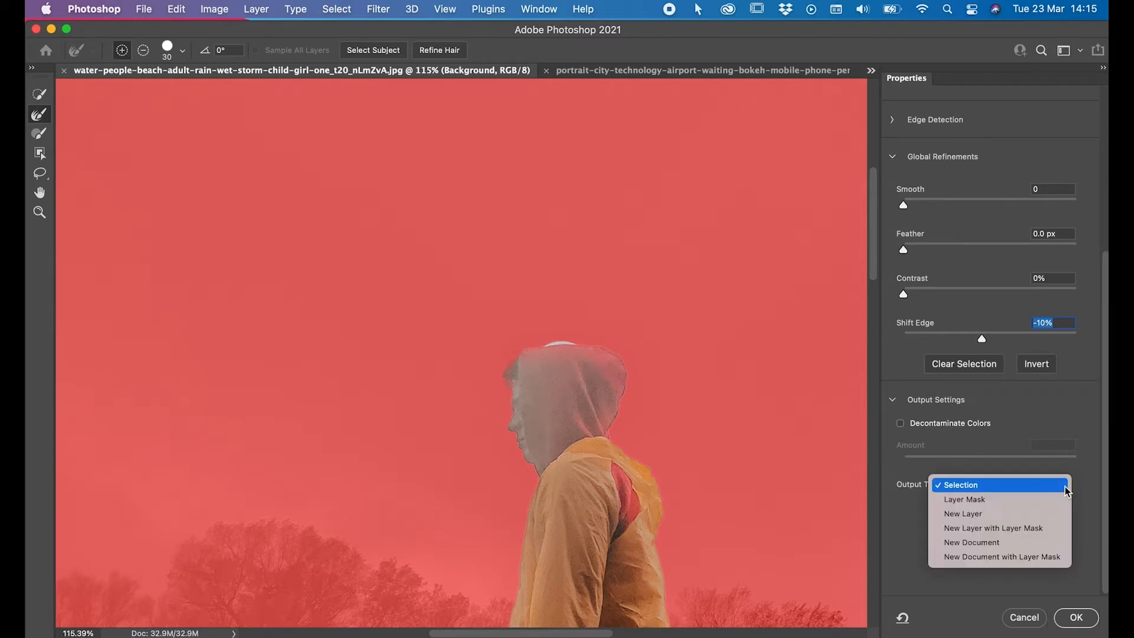
left_click(1002, 528)
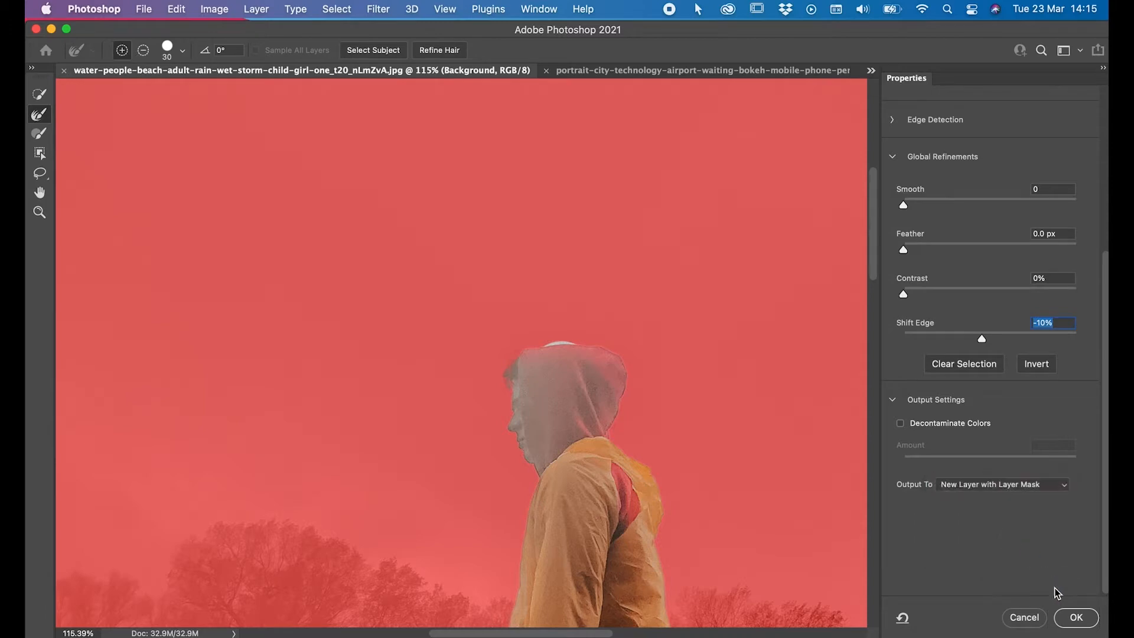
left_click(1076, 619)
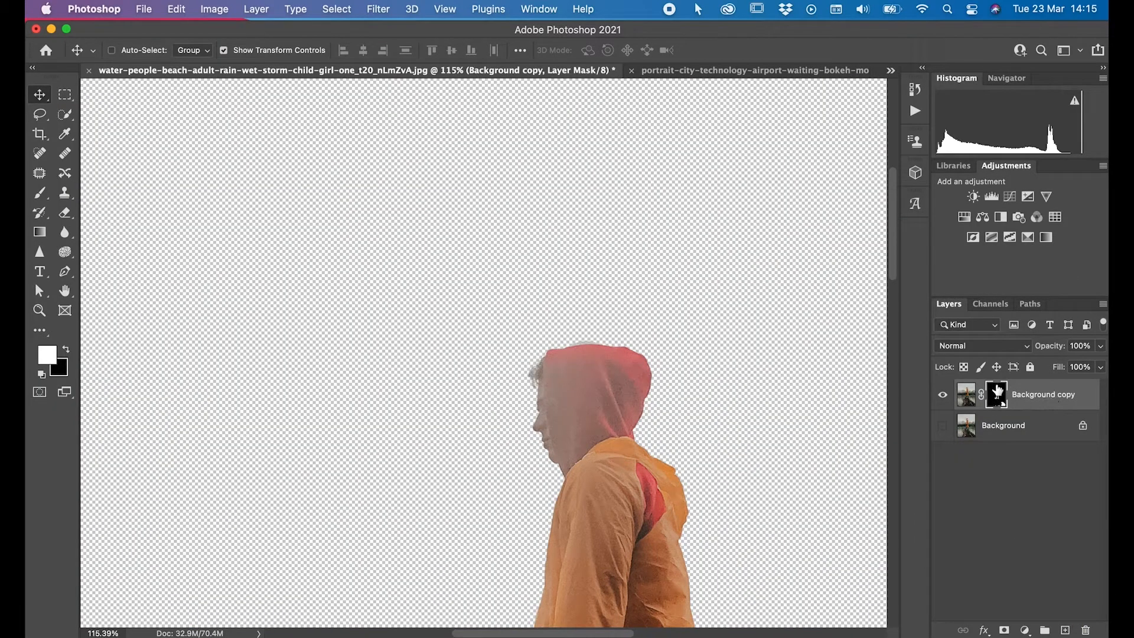
- Examine the masked cutout from hood to shoes for rough edges and leftover background pieces
scroll(760, 401, "down", 5)
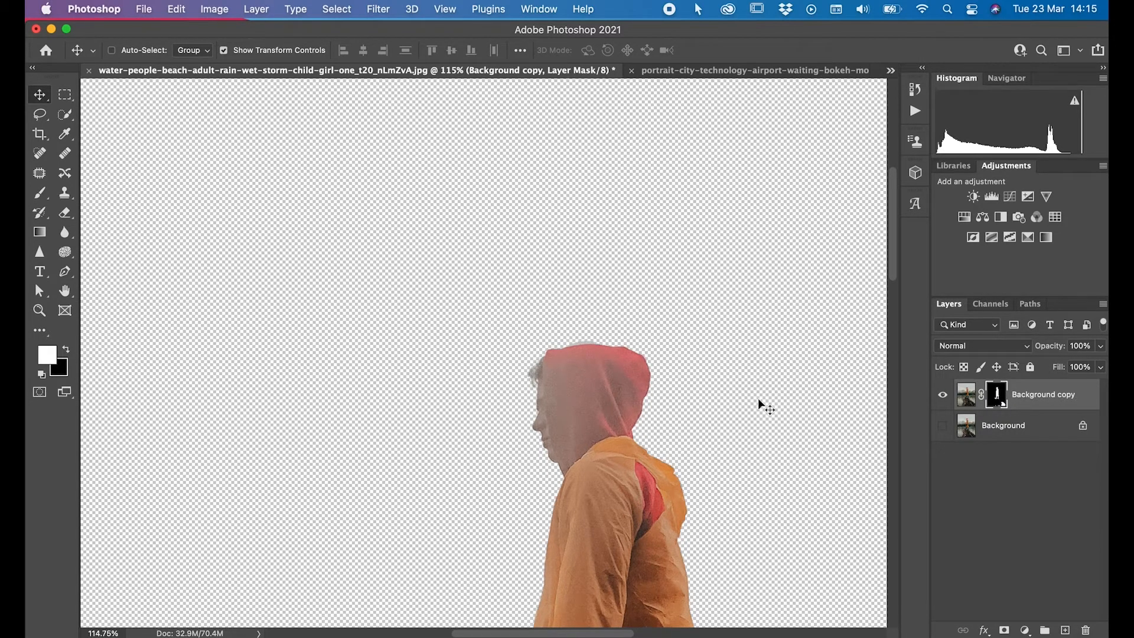
scroll(759, 402, "down", 10)
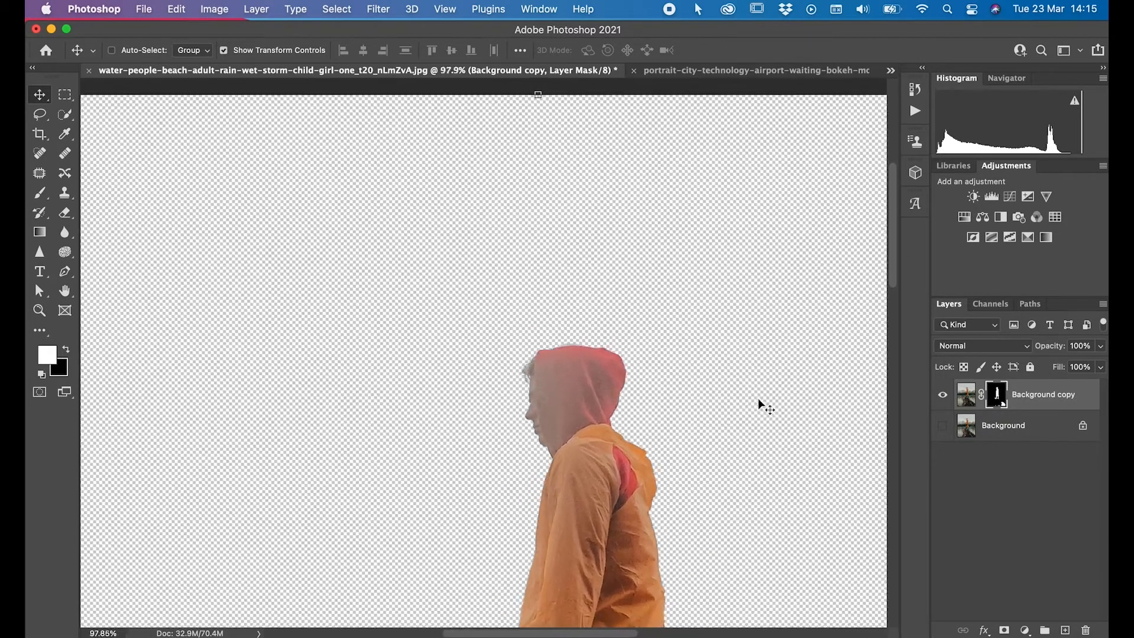
scroll(762, 407, "down", 5)
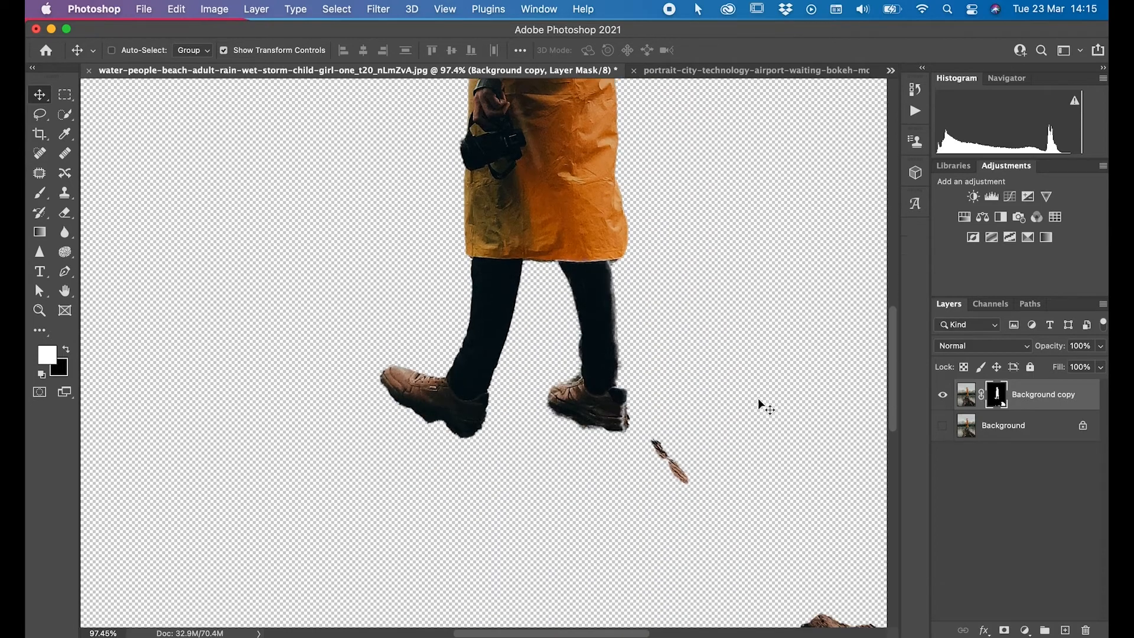
scroll(761, 406, "down", 7)
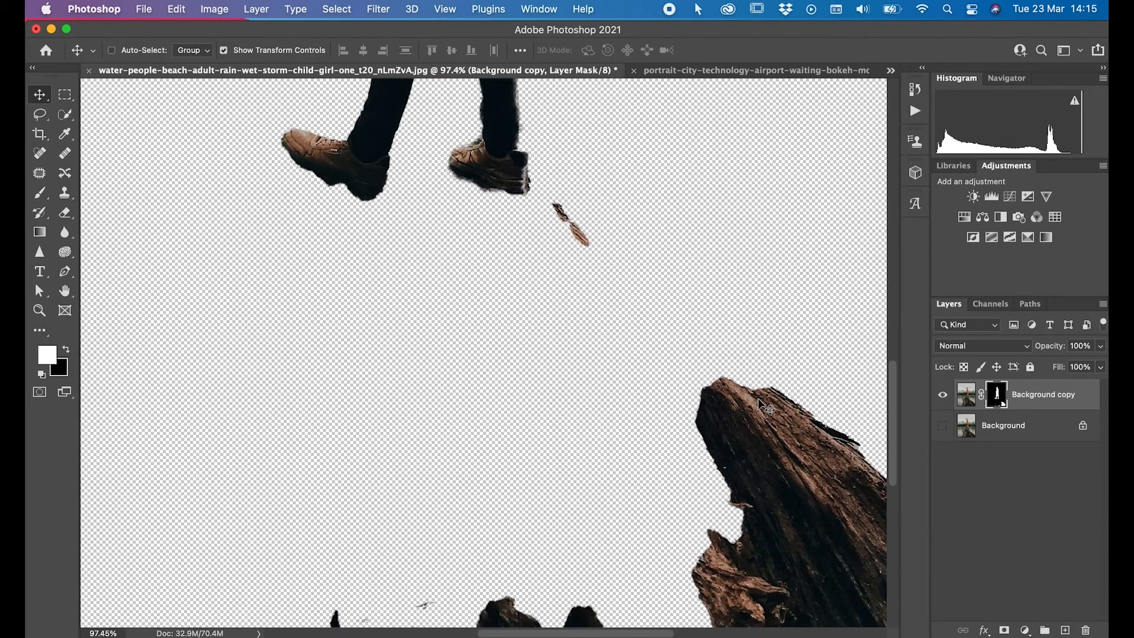
scroll(762, 406, "up", 8)
scroll(762, 406, "down", 5)
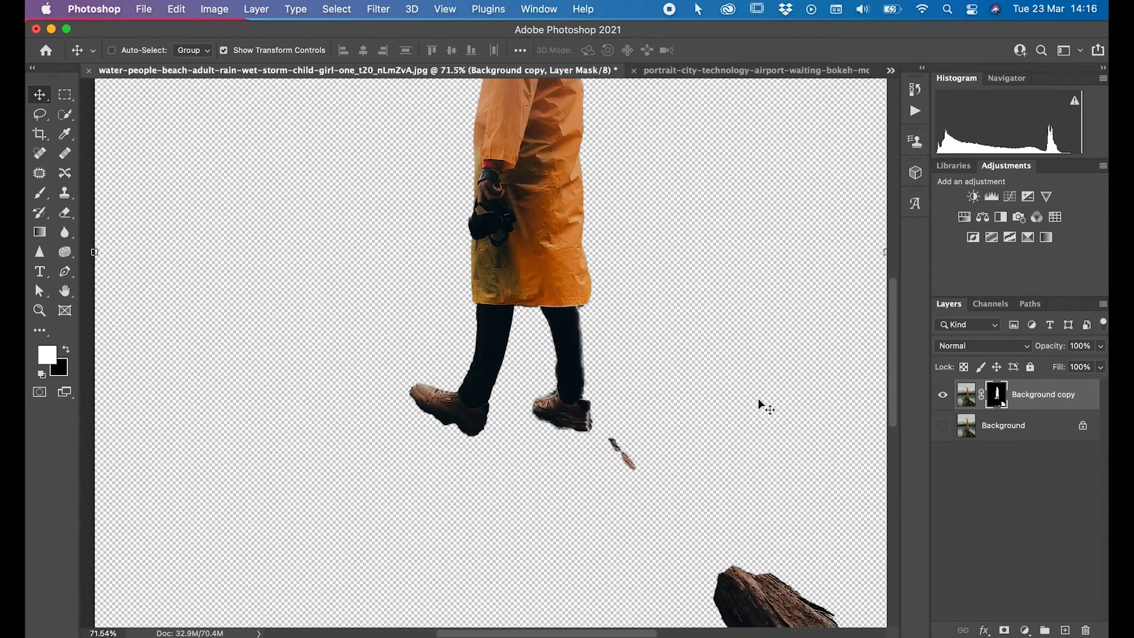
scroll(759, 401, "up", 6)
scroll(759, 401, "down", 2)
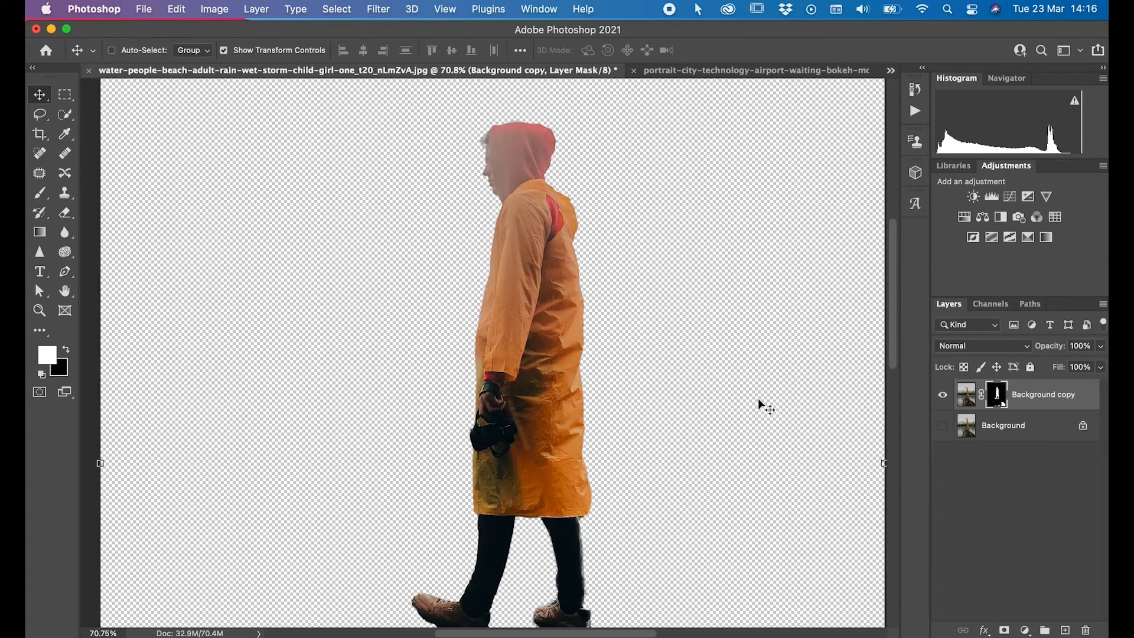
- Paint black on the layer mask with the Brush at 100% opacity to hide the leftover driftwood pieces below the person
left_click(68, 351)
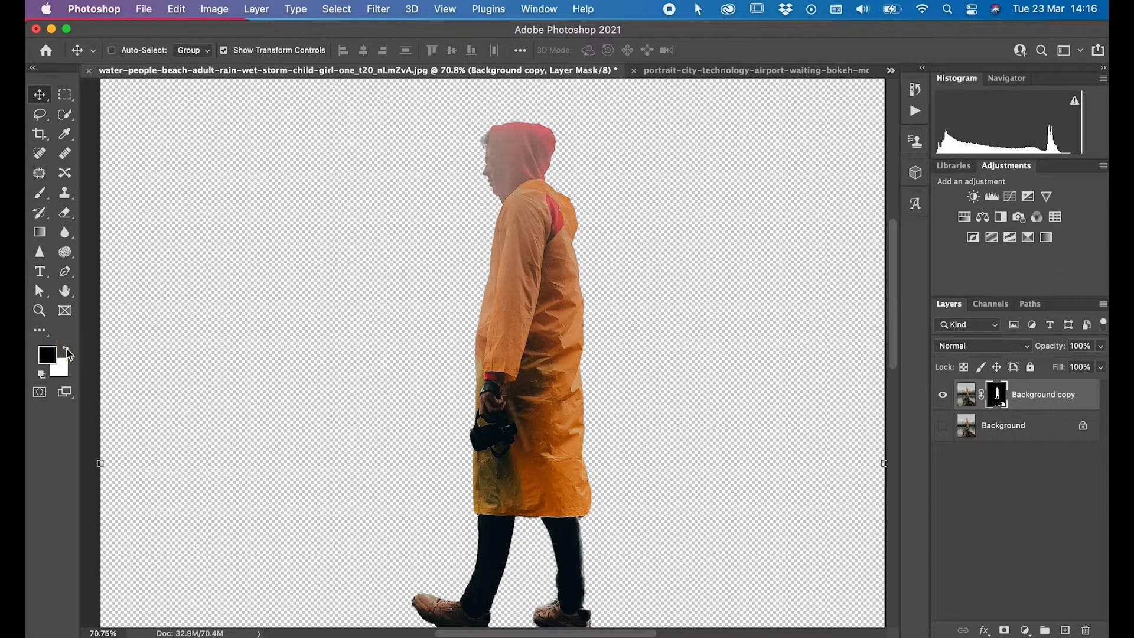
key("b")
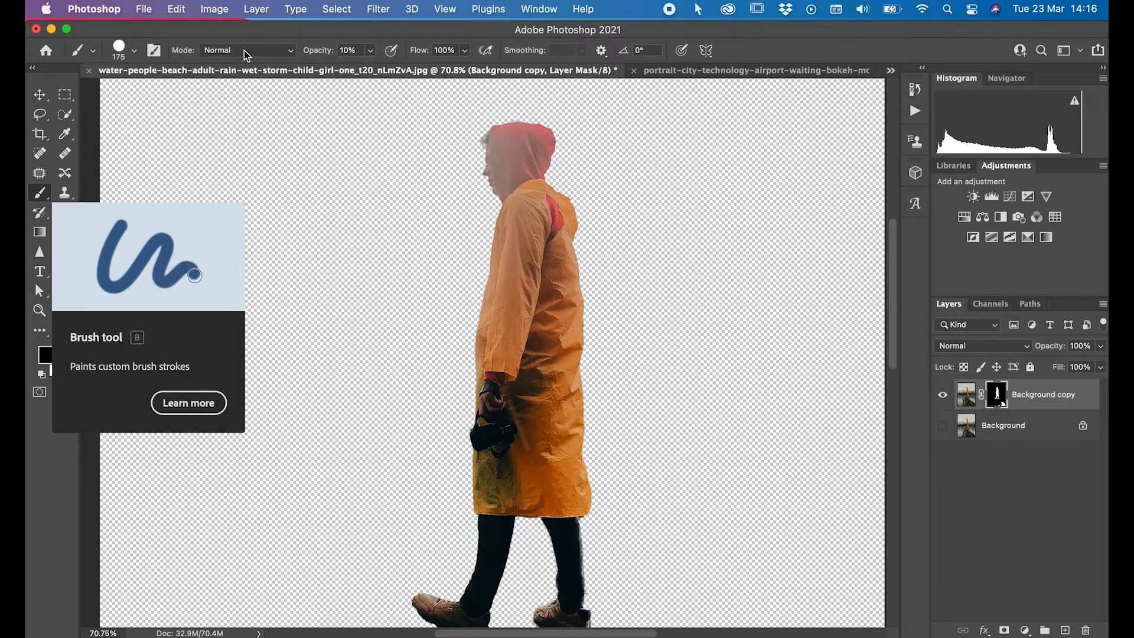
left_click(373, 54)
left_click_drag(372, 69, 437, 73)
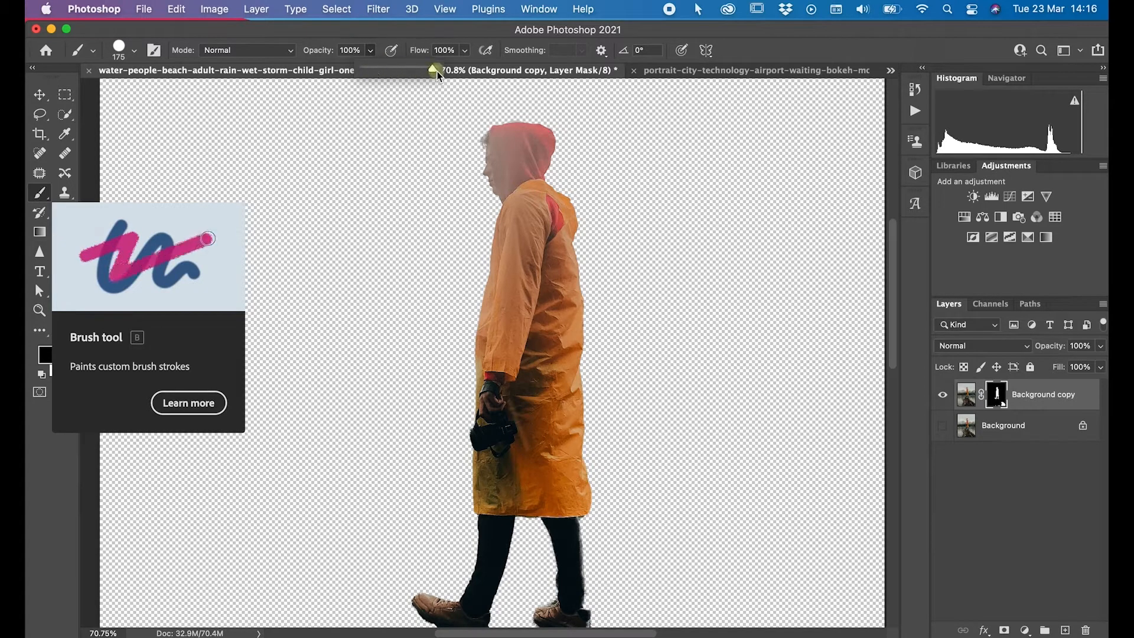
key("super+0")
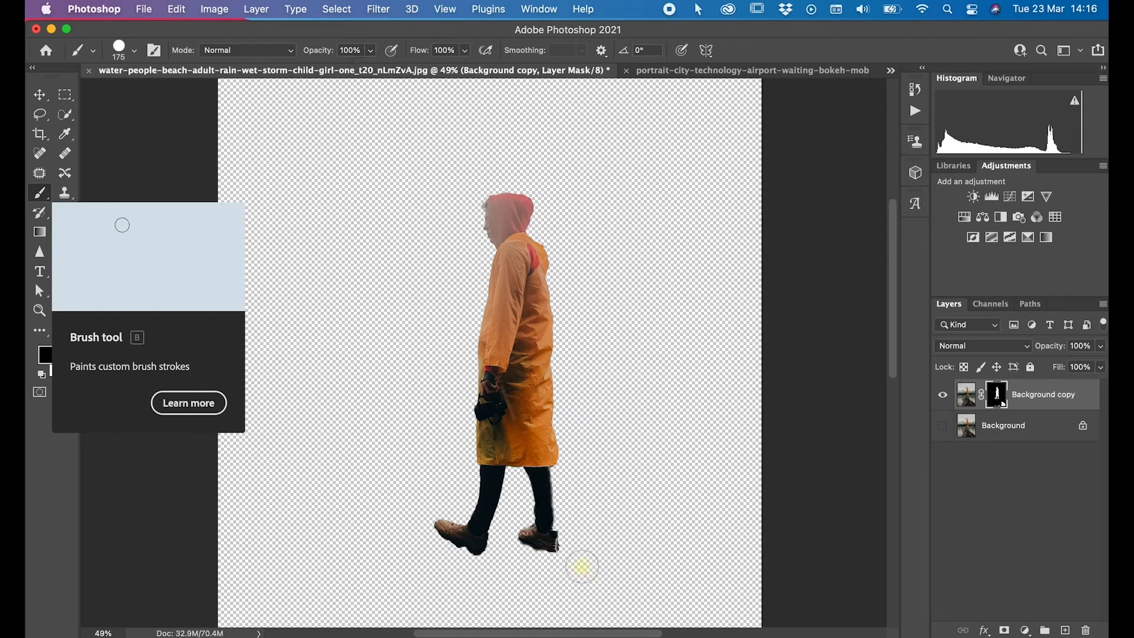
left_click_drag(579, 567, 549, 582)
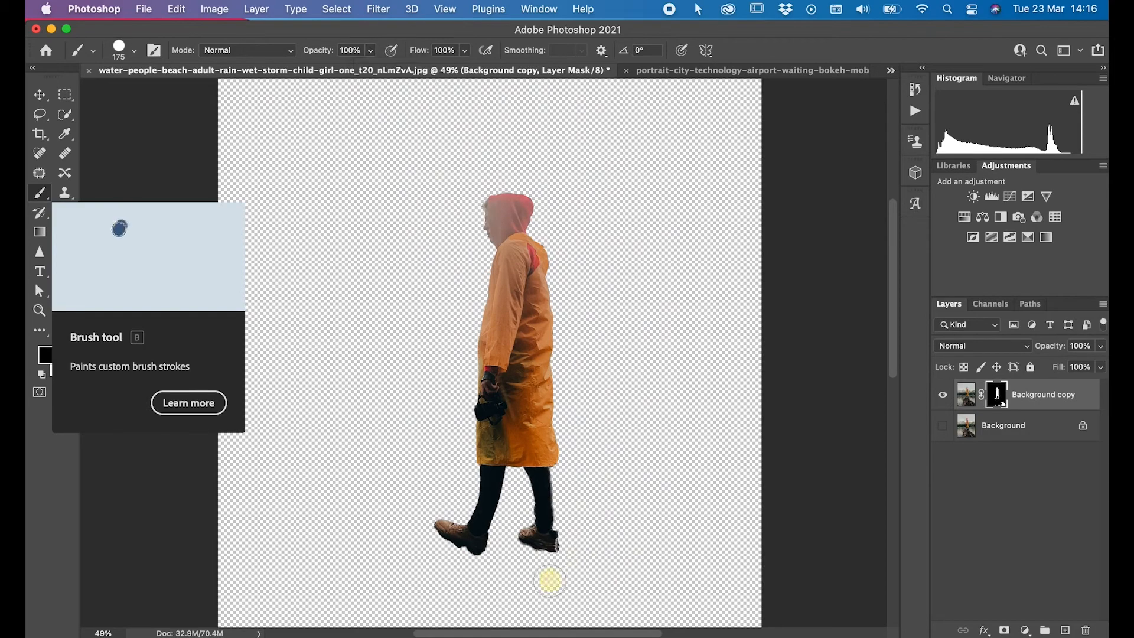
scroll(550, 581, "down", 10)
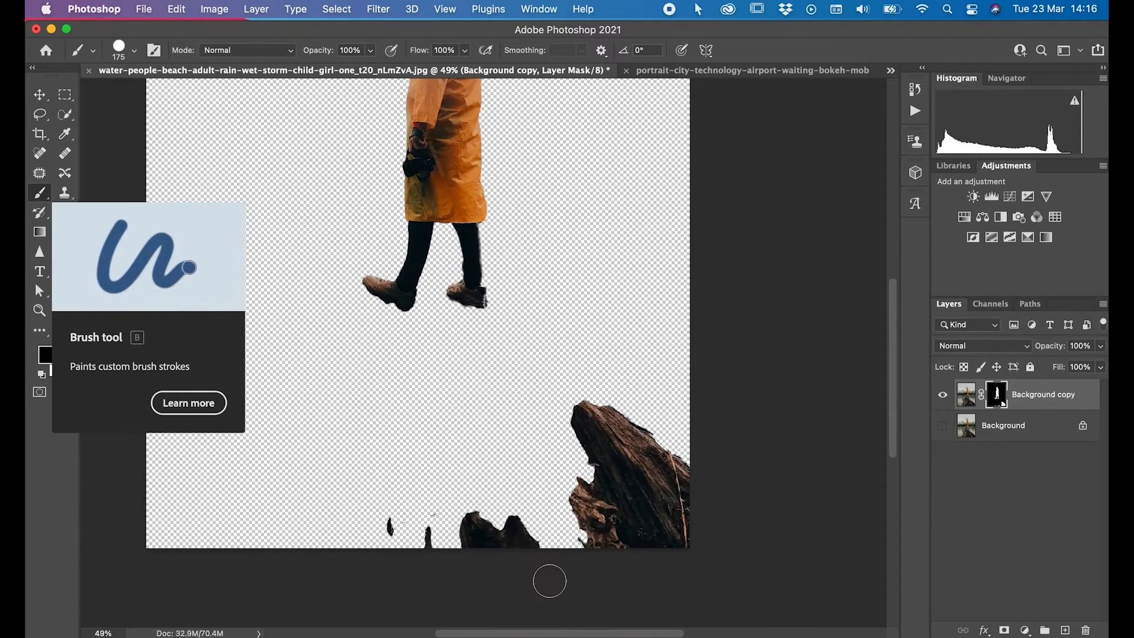
mouse_move(378, 528)
left_mouse_down()
mouse_move(424, 520)
mouse_move(470, 521)
mouse_move(372, 545)
mouse_move(699, 532)
mouse_move(674, 437)
mouse_move(671, 577)
mouse_move(628, 376)
mouse_move(632, 532)
mouse_move(607, 400)
mouse_move(589, 472)
mouse_move(576, 385)
mouse_move(545, 552)
mouse_move(574, 496)
mouse_move(576, 543)
left_mouse_up()
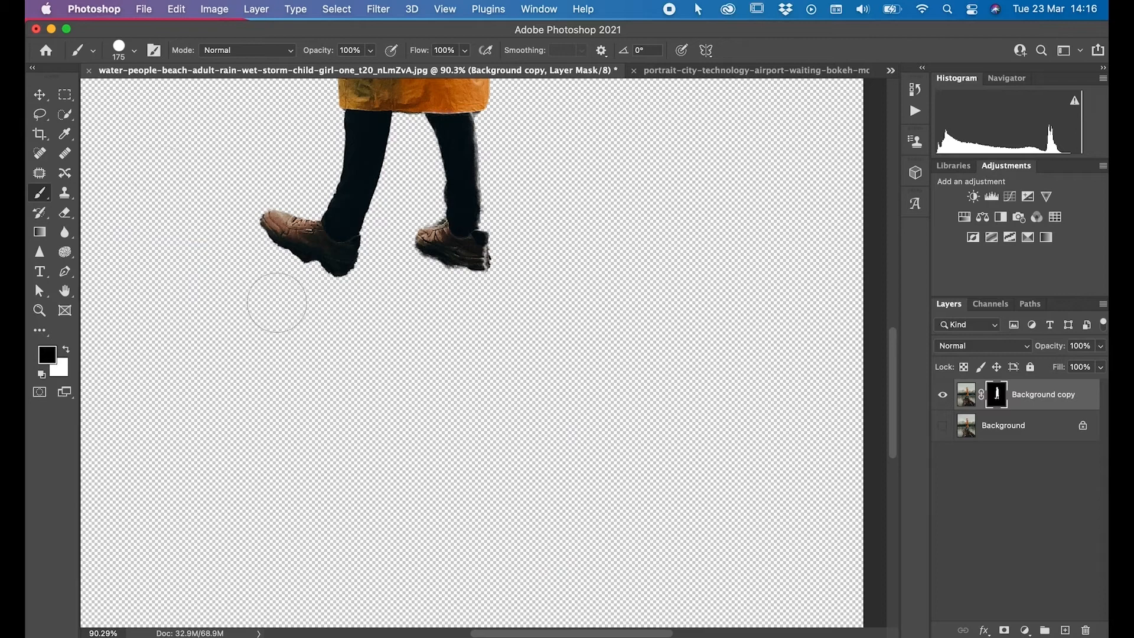
- Reduce the brush to size 100 and mask away the rough leftover edges beneath both shoes
scroll(279, 303, "up", 2)
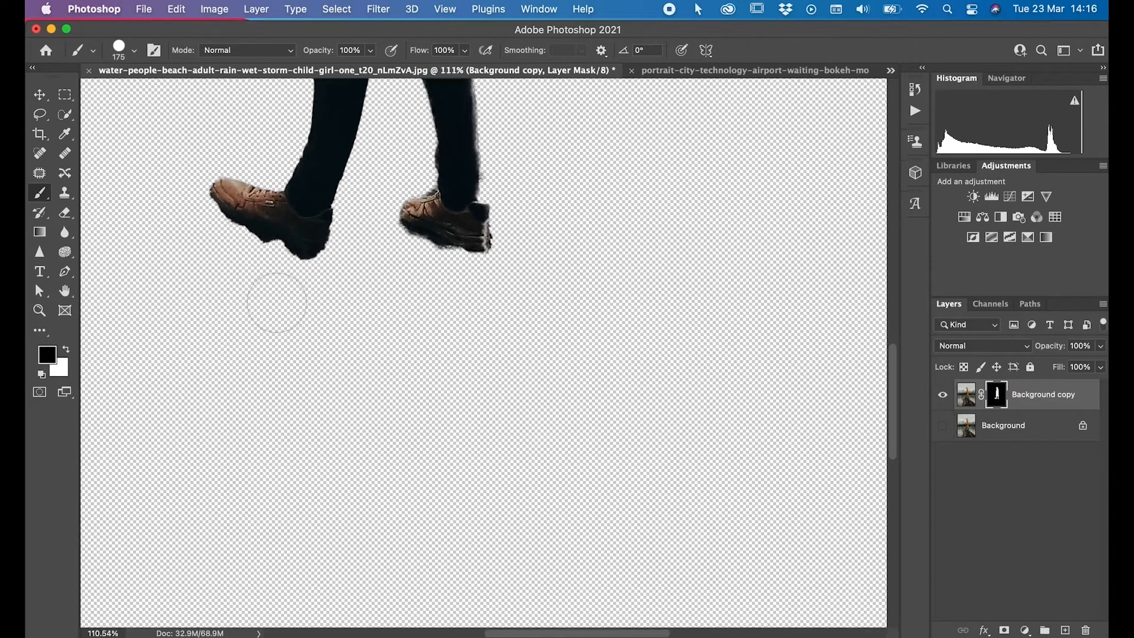
scroll(277, 302, "down", 2)
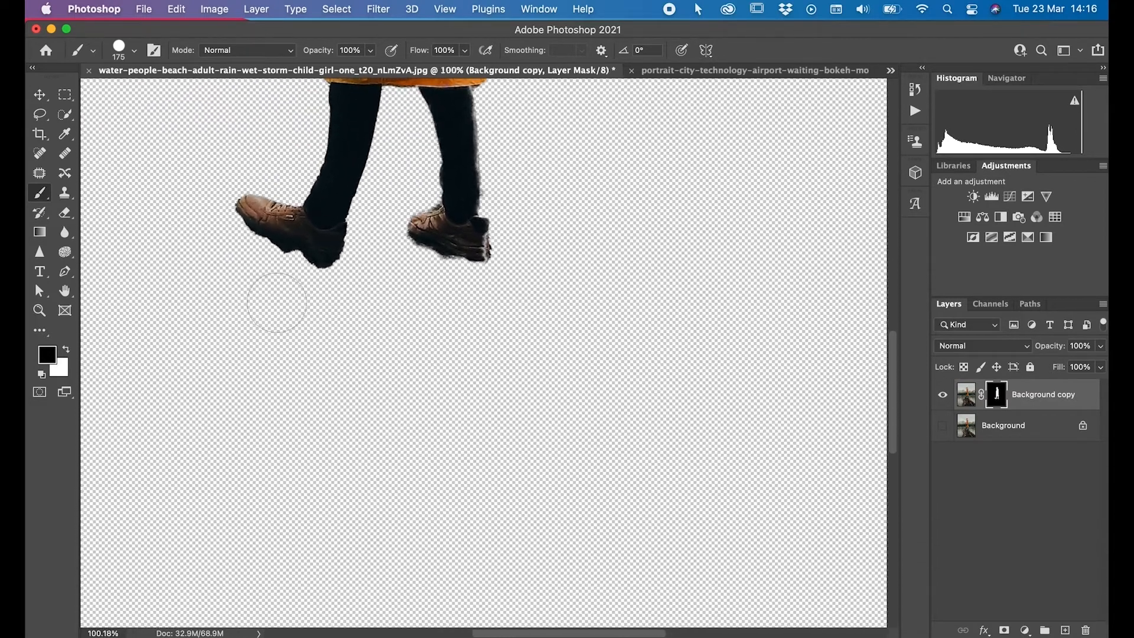
scroll(276, 302, "left", 5)
scroll(276, 303, "up", 2)
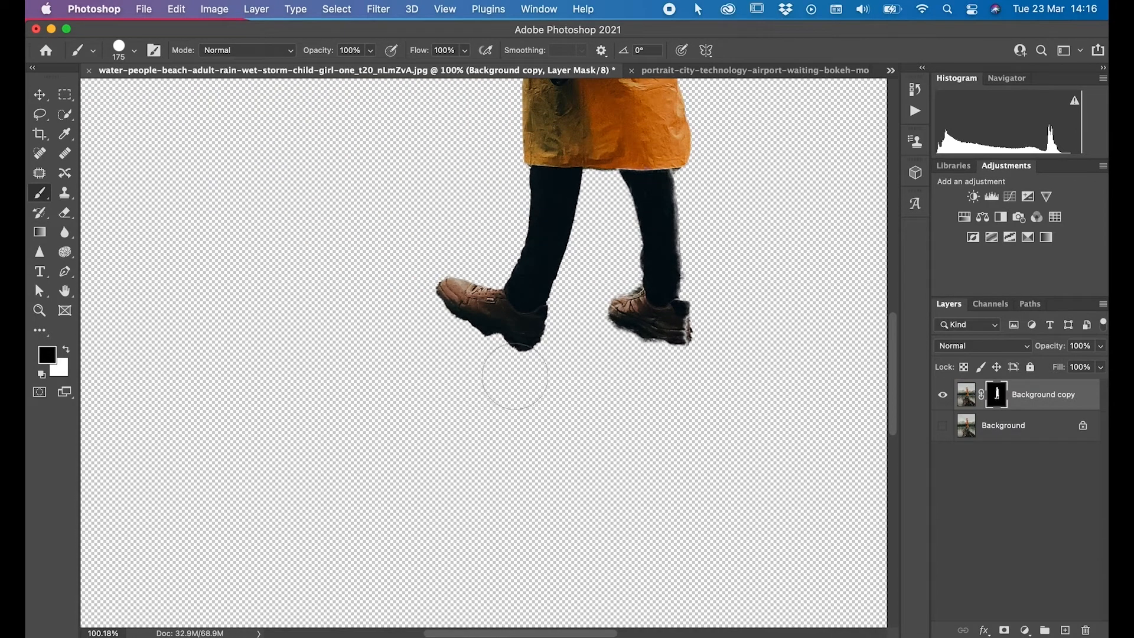
key("bracketleft")
key("bracketleft")
key("bracketleft")
mouse_move(535, 355)
left_mouse_down()
mouse_move(435, 322)
mouse_move(533, 359)
mouse_move(562, 338)
mouse_move(558, 359)
mouse_move(436, 354)
mouse_move(410, 307)
mouse_move(418, 297)
mouse_move(431, 318)
mouse_move(420, 293)
mouse_move(412, 309)
mouse_move(491, 372)
left_mouse_up()
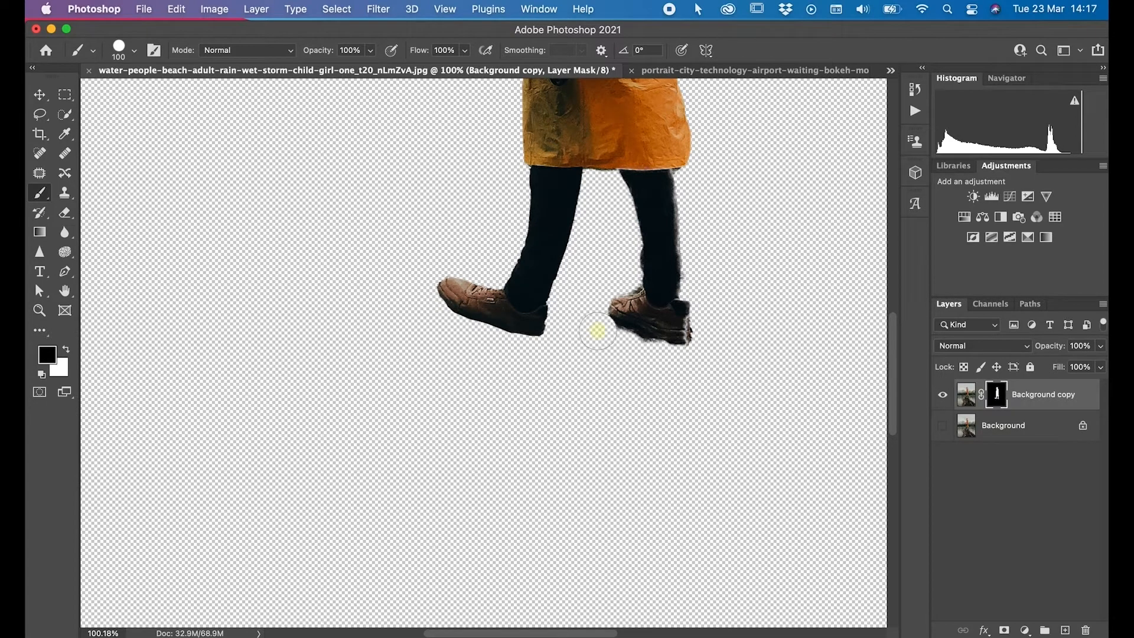
mouse_move(597, 331)
left_mouse_down()
mouse_move(675, 362)
mouse_move(697, 362)
mouse_move(709, 335)
left_mouse_up()
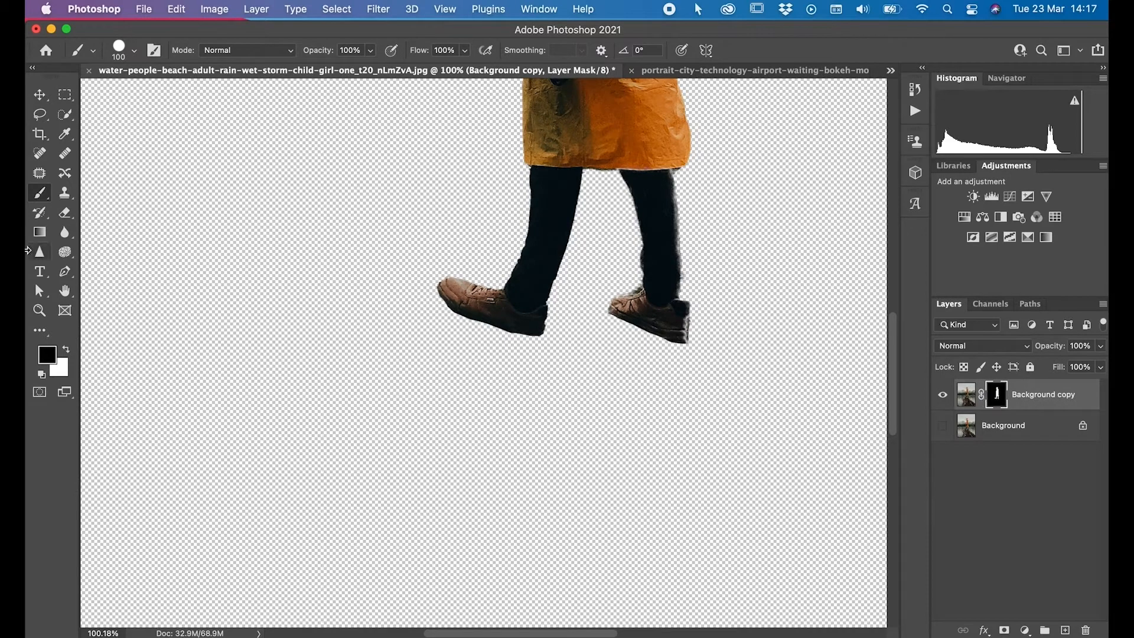
- Restore the rear shoe and trouser leg by painting white on the mask, with the brush reduced to size 60
left_click(66, 349)
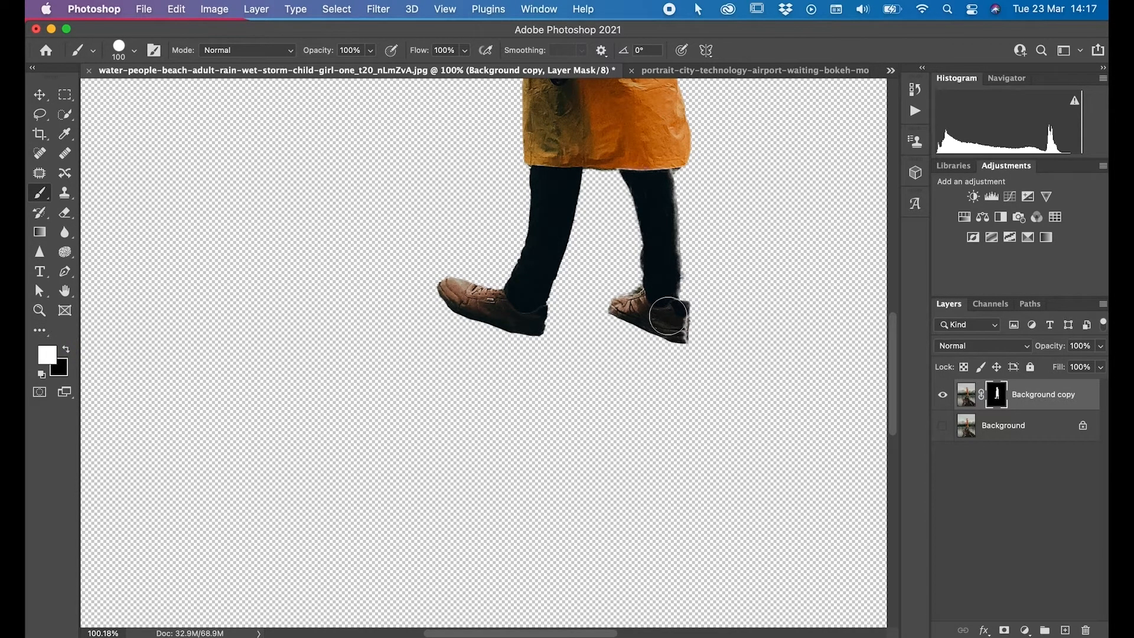
mouse_move(668, 316)
left_mouse_down()
mouse_move(619, 311)
mouse_move(689, 344)
mouse_move(668, 337)
mouse_move(647, 305)
mouse_move(665, 310)
mouse_move(669, 298)
mouse_move(659, 173)
mouse_move(664, 256)
left_mouse_up()
key("bracketleft")
key("bracketleft")
key("bracketleft")
key("bracketleft")
left_click(671, 331)
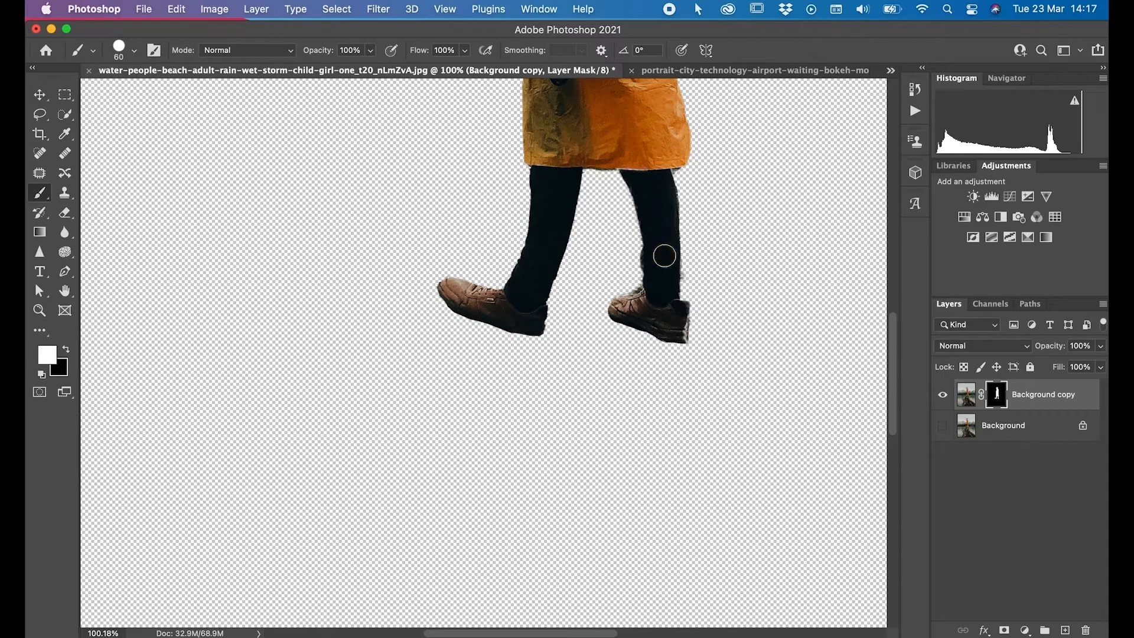
scroll(665, 255, "down", 5)
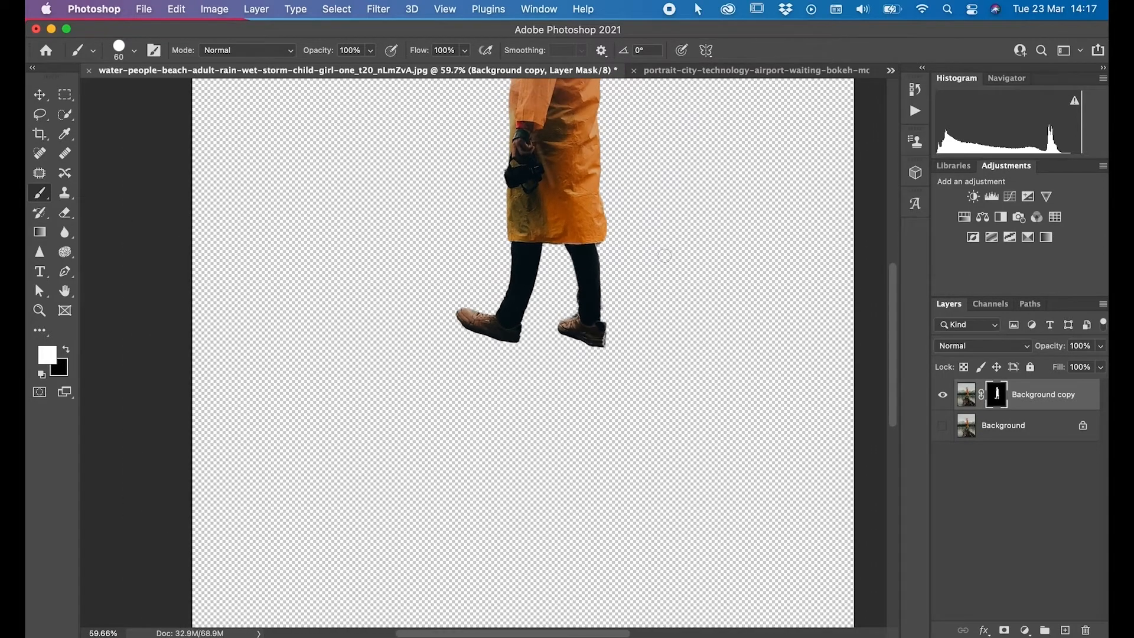
scroll(664, 255, "up", 5)
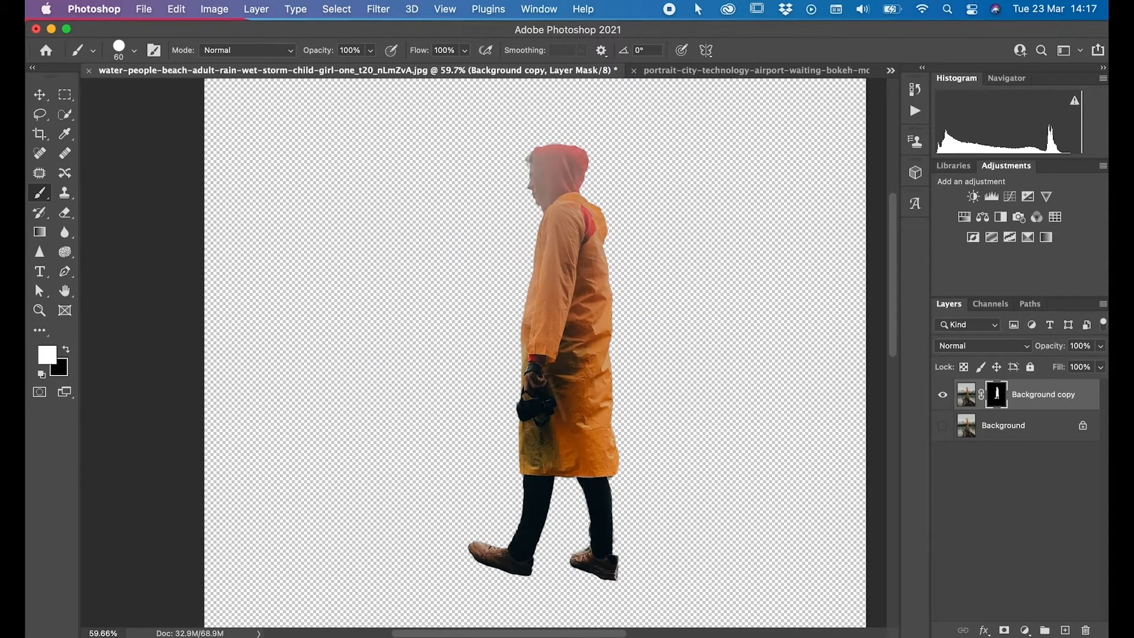
scroll(483, 349, "up", 2)
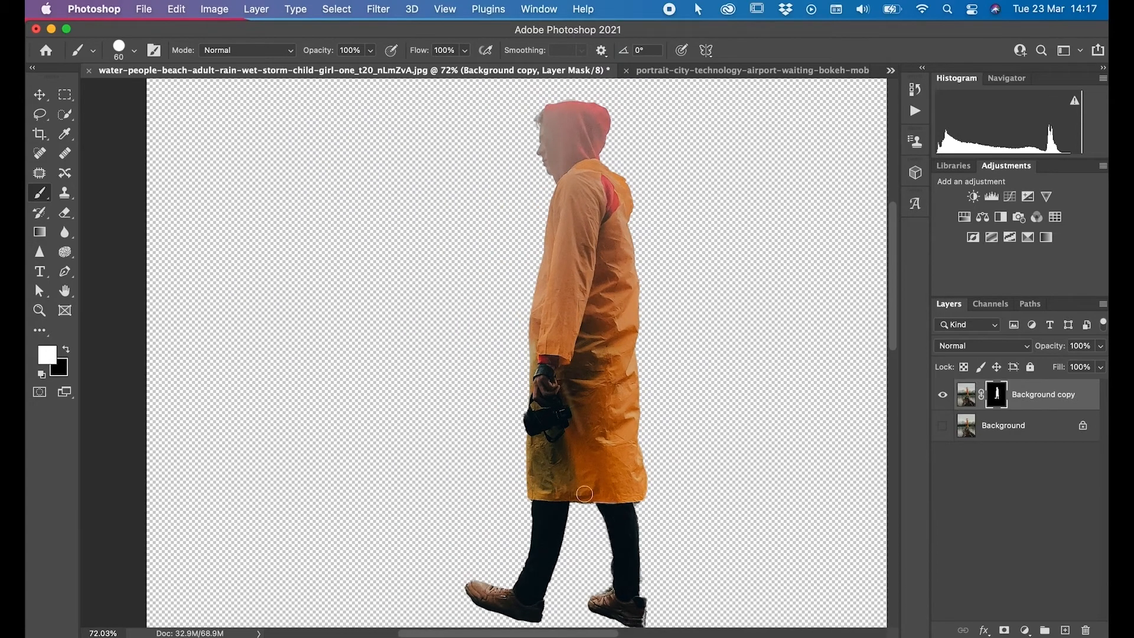
scroll(587, 484, "up", 4)
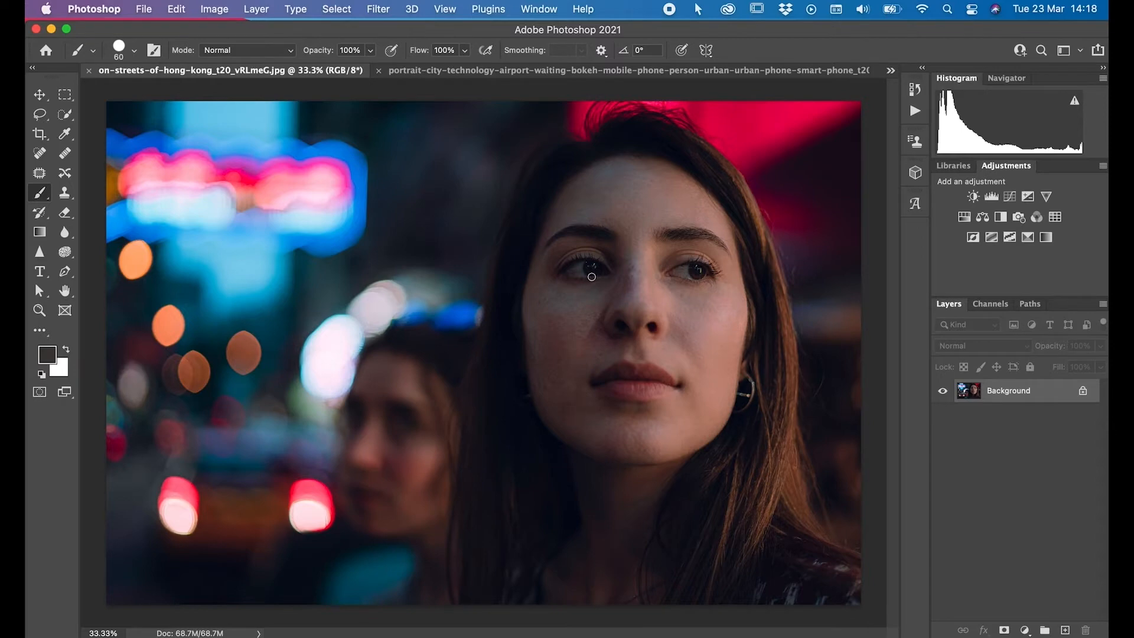
- Open the Neural Filters for the Hong Kong street portrait and enable Skin Smoothing
scroll(591, 276, "up", 5)
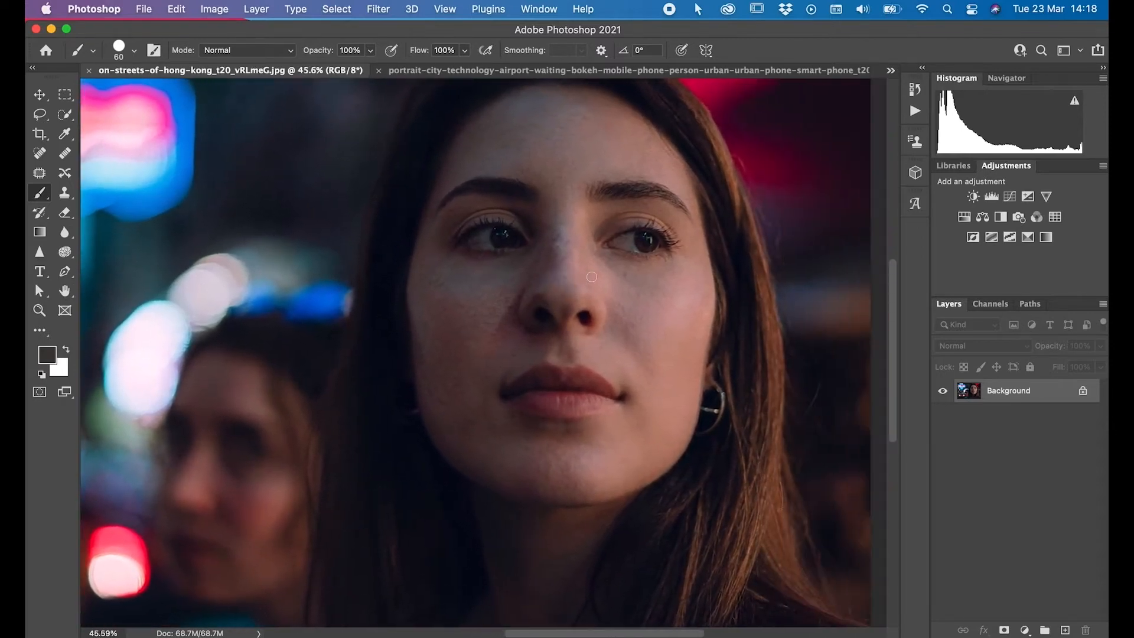
scroll(591, 277, "up", 5)
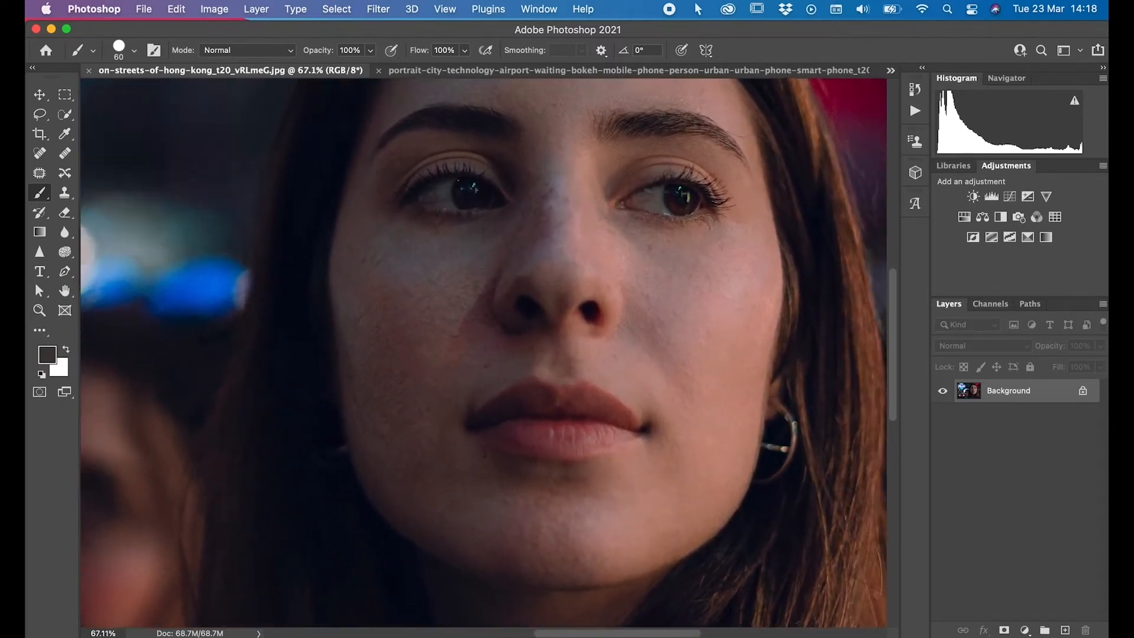
scroll(483, 354, "up", 4)
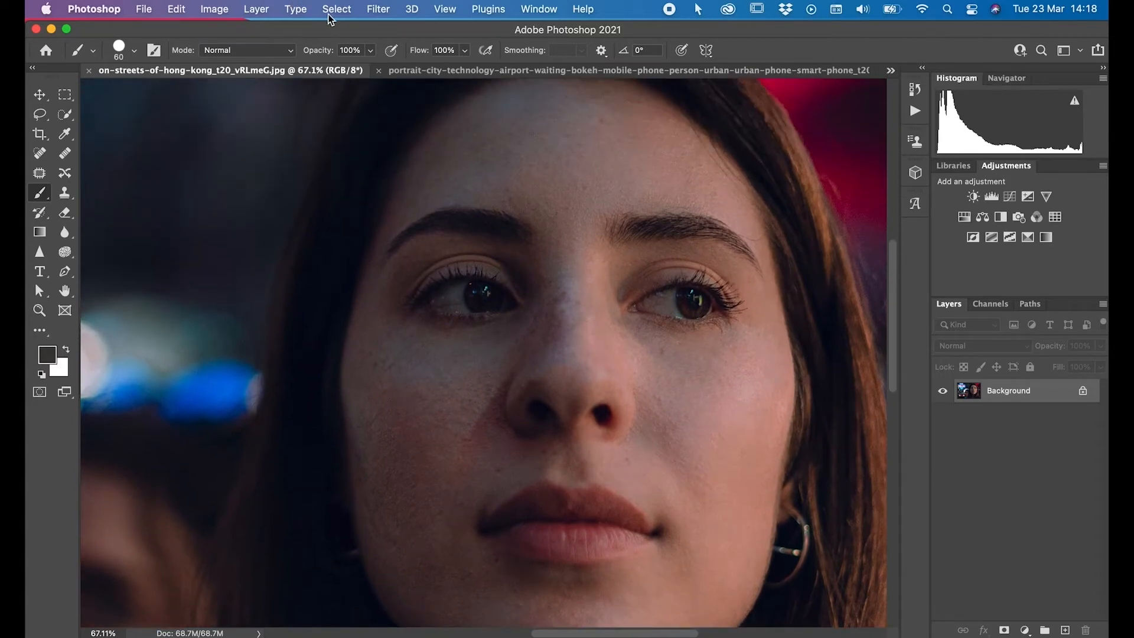
left_click(379, 9)
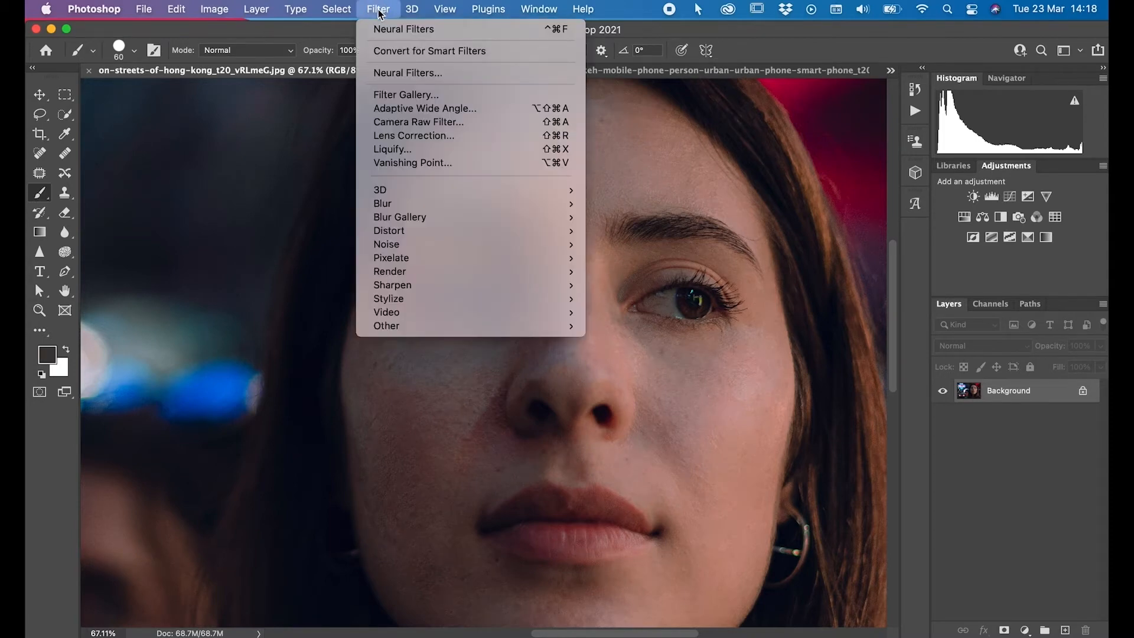
left_click(390, 74)
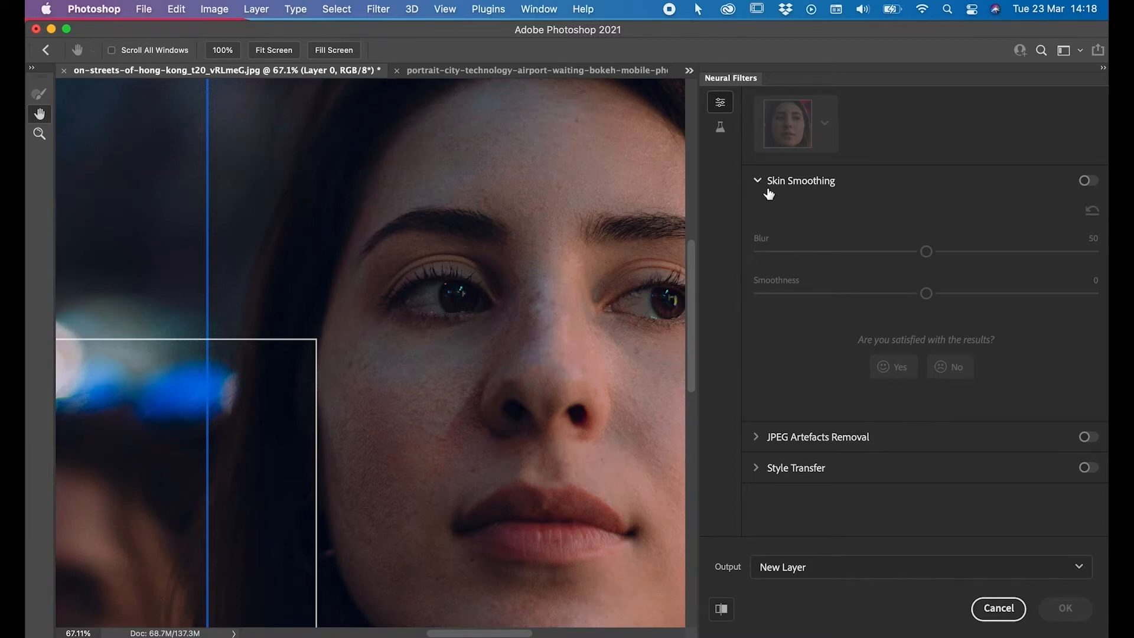
left_click(1088, 181)
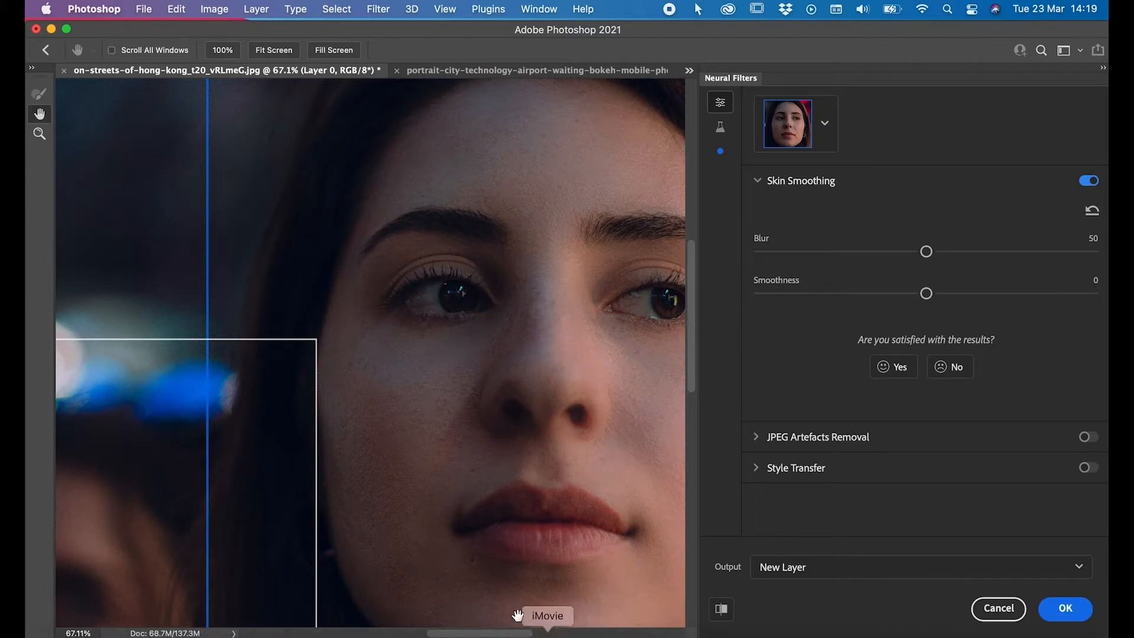
left_click_drag(478, 633, 499, 635)
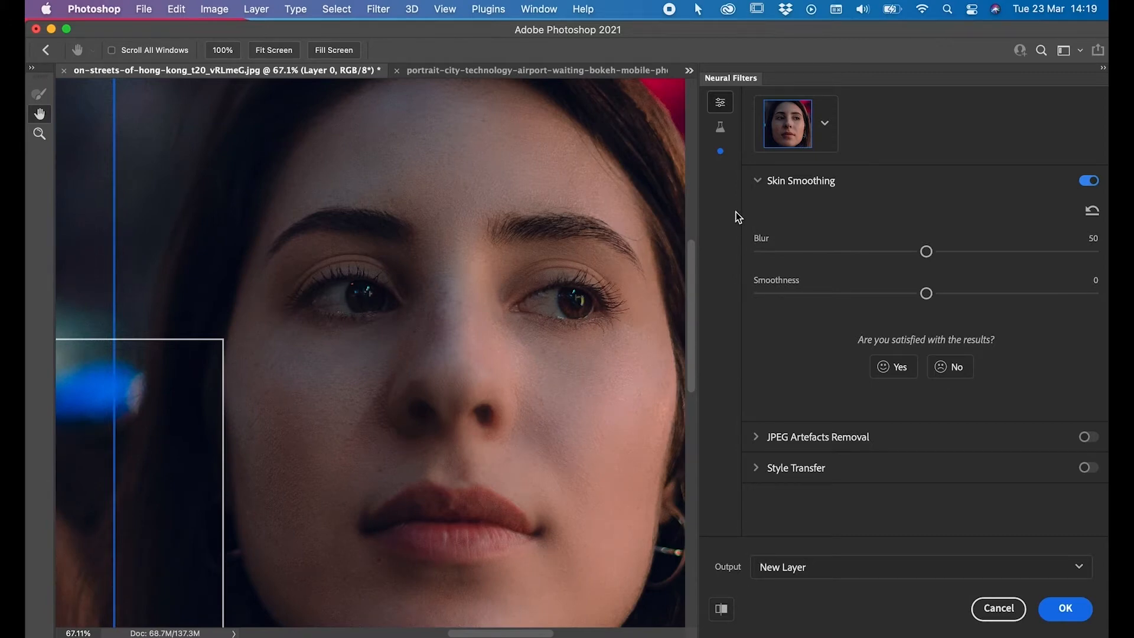
- Set Skin Smoothing's Smoothness to -28 and its Blur to 20 for the woman's face
left_click(926, 294)
left_click_drag(925, 296, 833, 295)
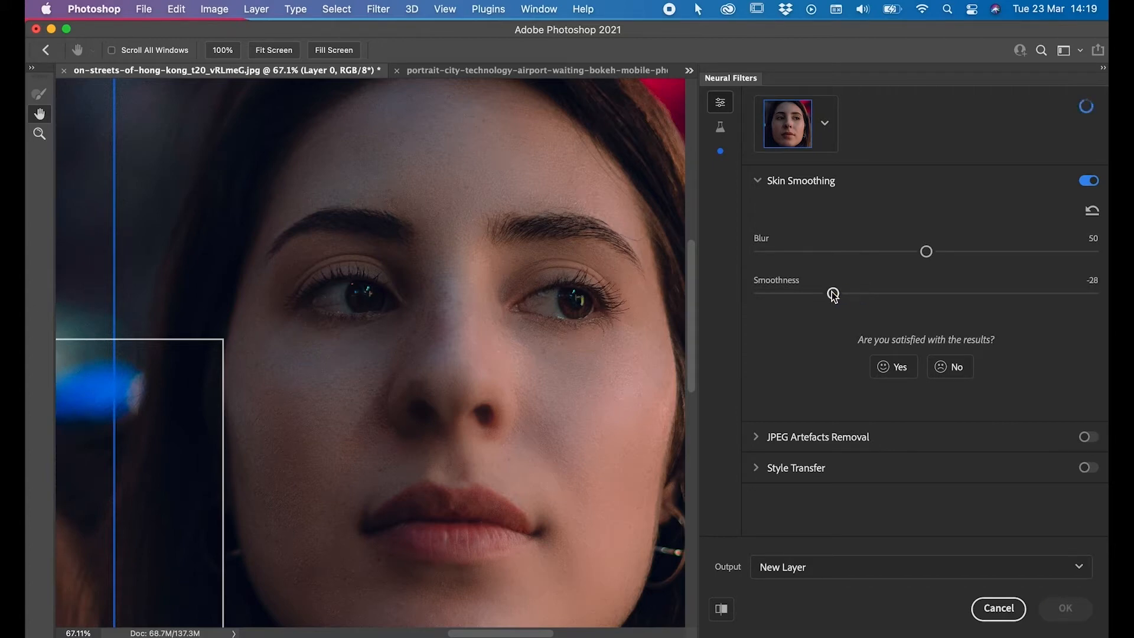
mouse_move(494, 352)
left_mouse_down()
mouse_move(491, 188)
mouse_move(499, 304)
mouse_move(476, 346)
left_mouse_up()
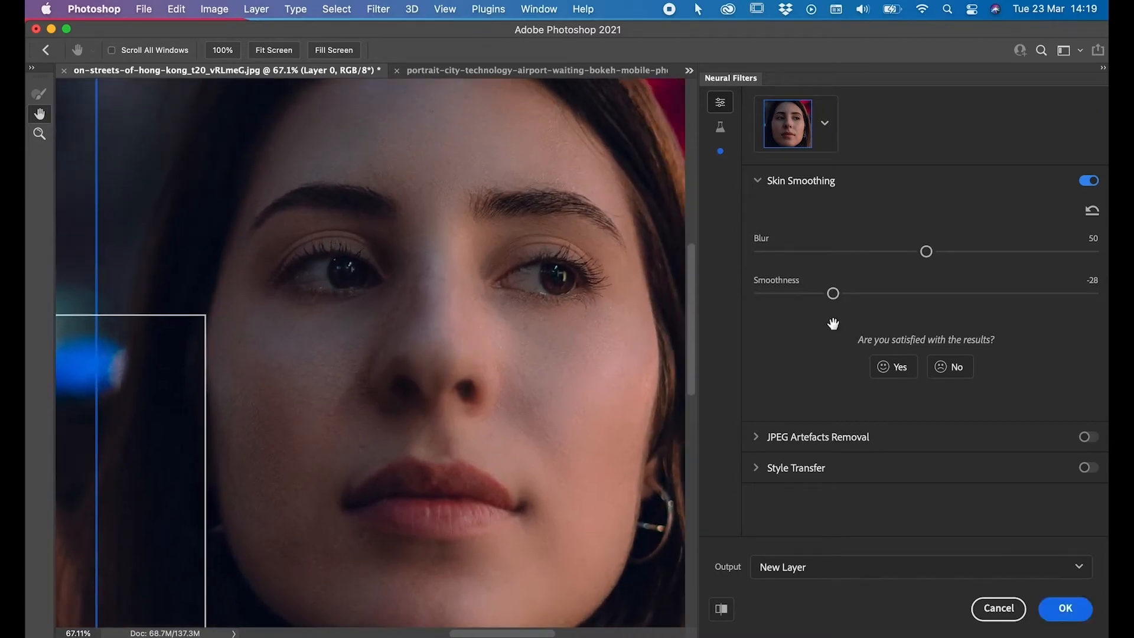
left_click_drag(926, 252, 826, 252)
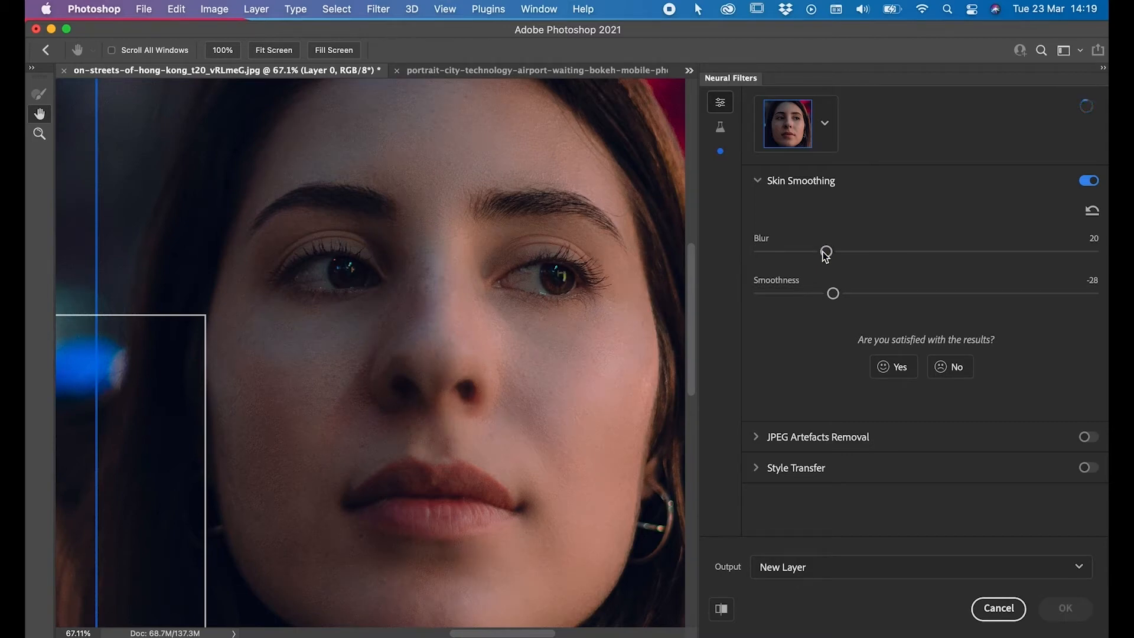
left_click_drag(441, 423, 437, 349)
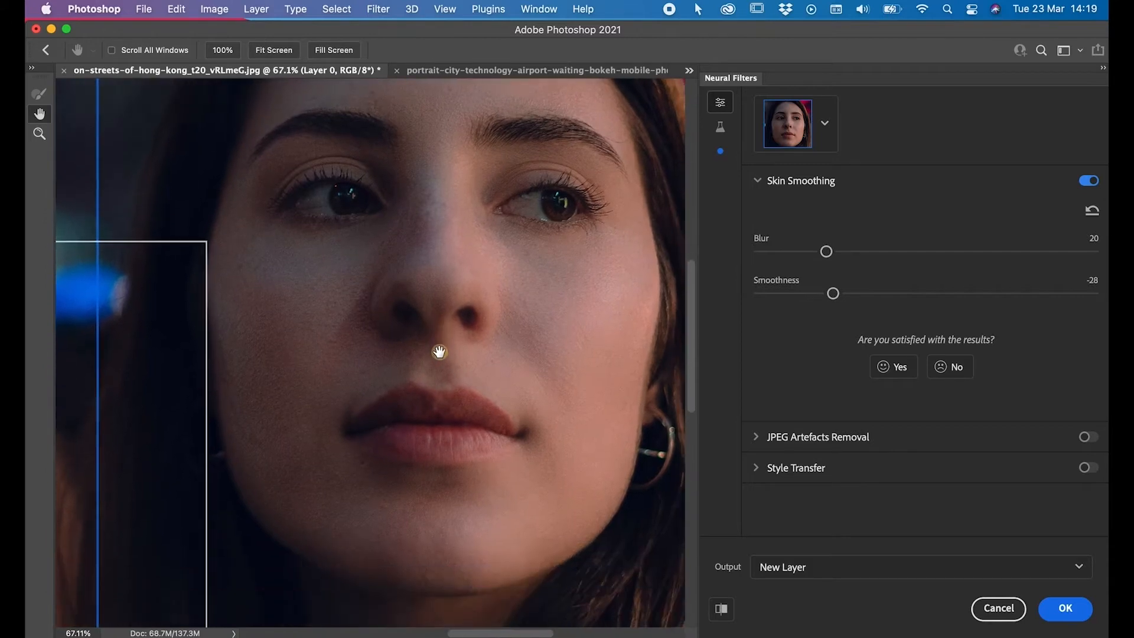
- Compare the smoothed face with the original by toggling the filter preview
left_click(721, 610)
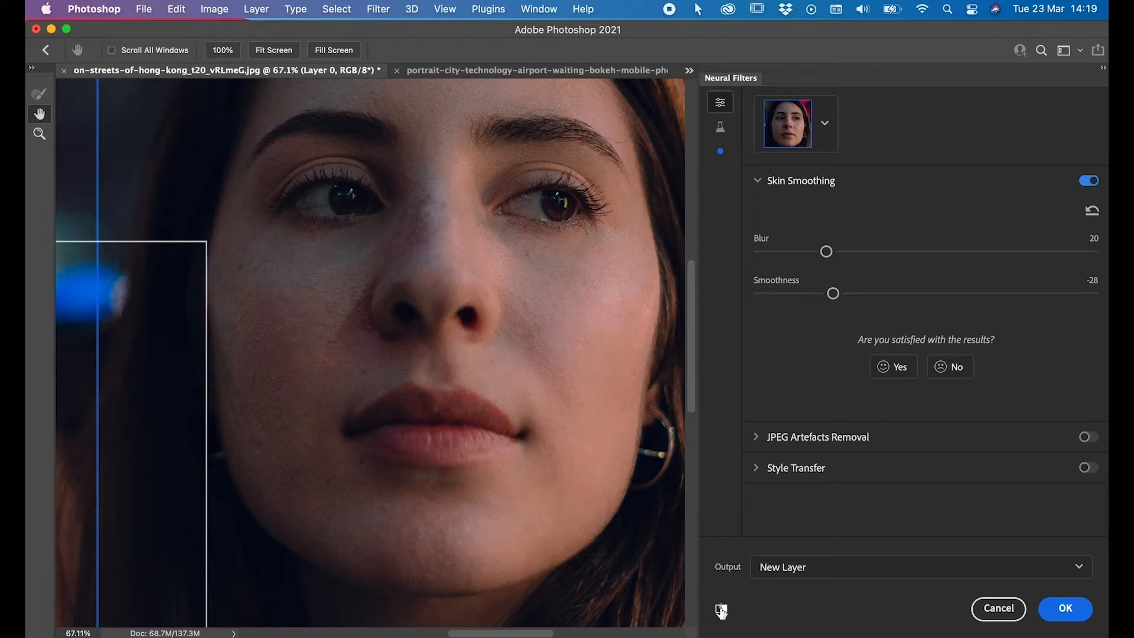
left_click(721, 610)
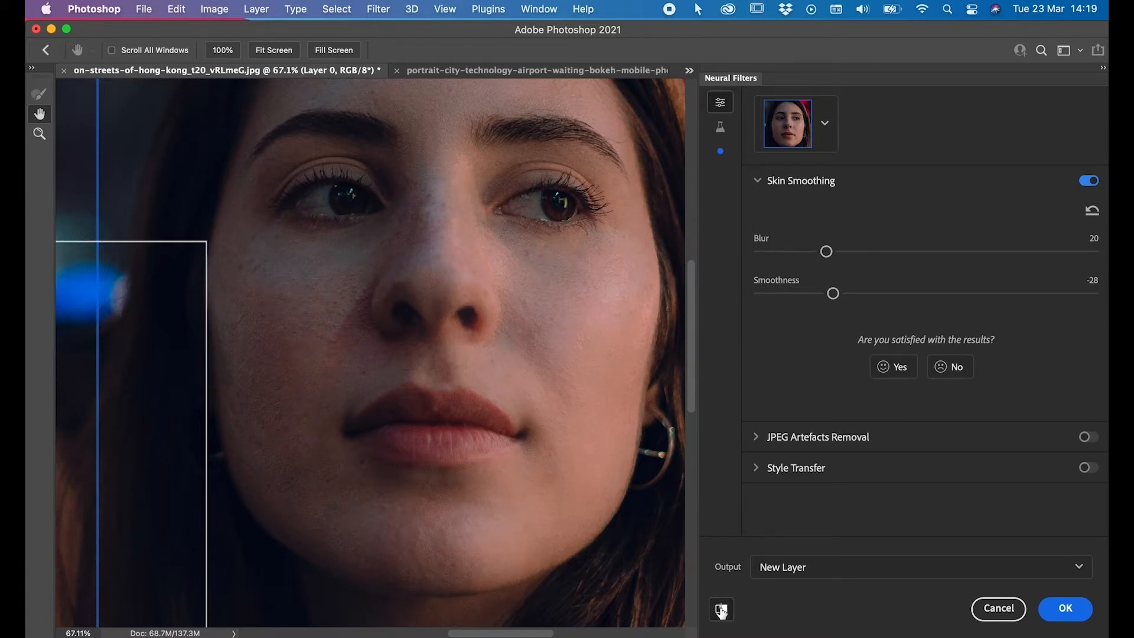
mouse_move(690, 350)
left_mouse_down()
mouse_move(691, 328)
mouse_move(690, 363)
mouse_move(693, 328)
mouse_move(690, 345)
left_mouse_up()
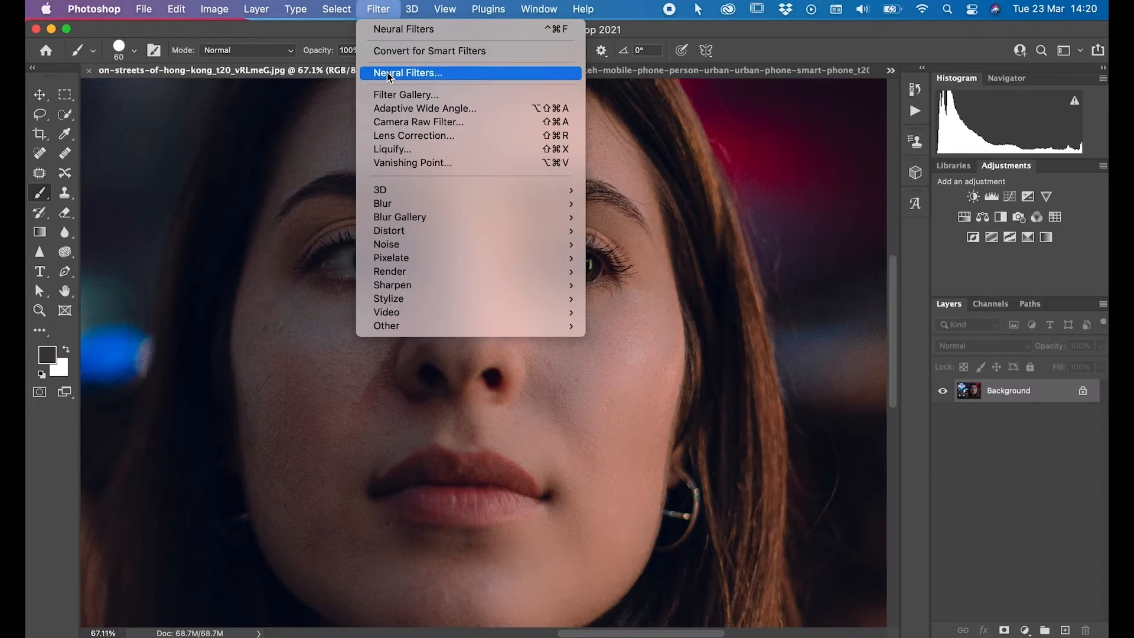
- Reopen the Neural Filters for the portrait and enable the beta Smart Portrait filter
left_click(389, 74)
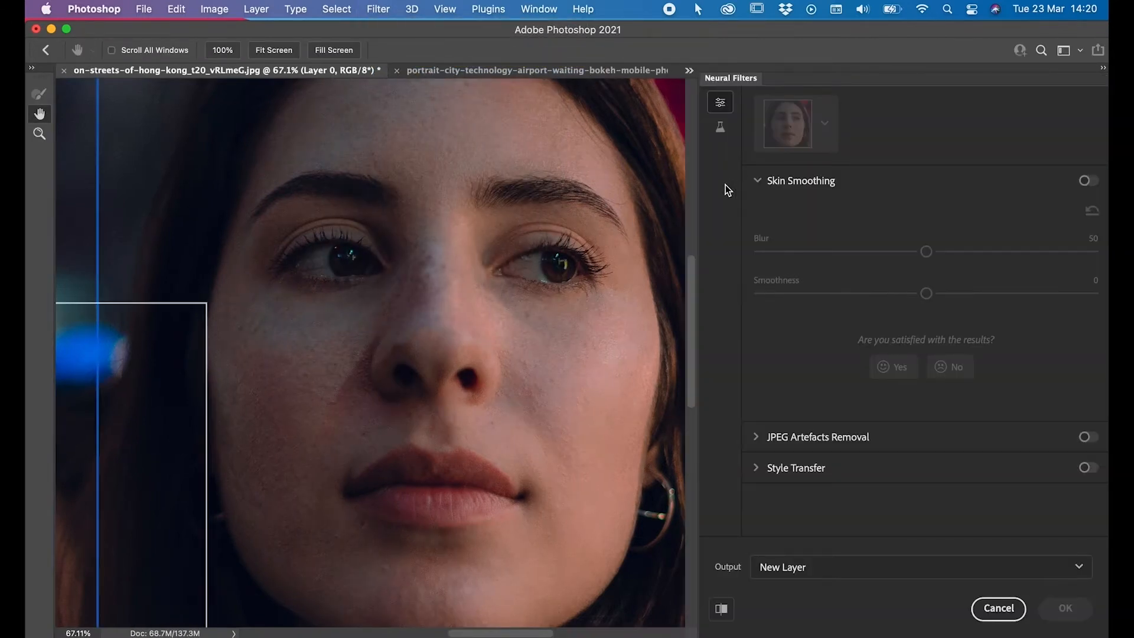
left_click(720, 127)
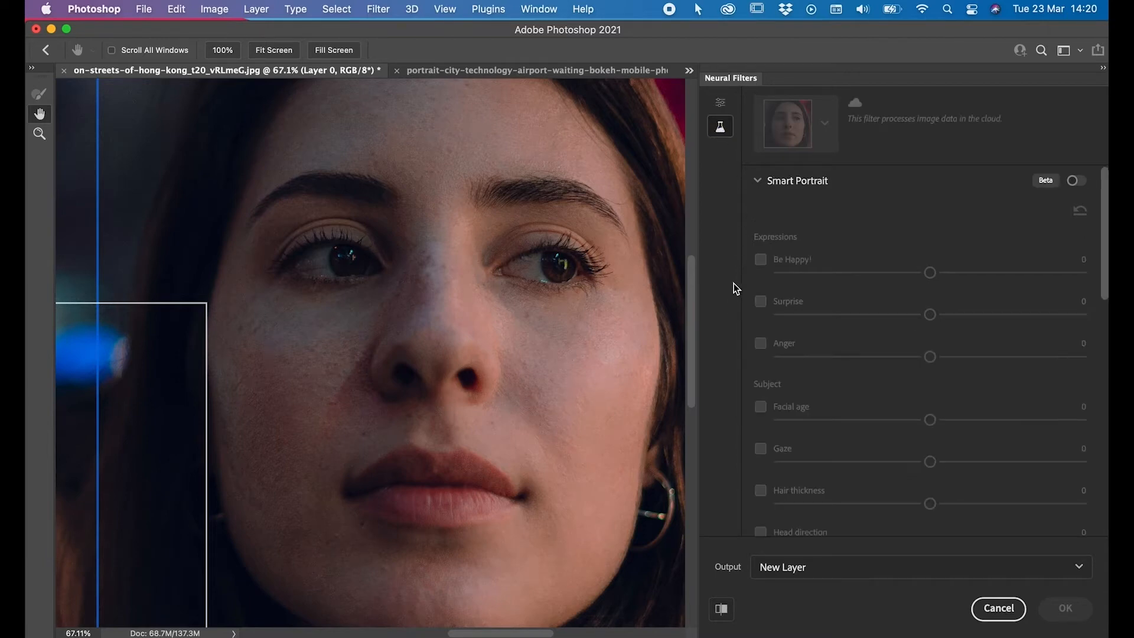
left_click(1075, 180)
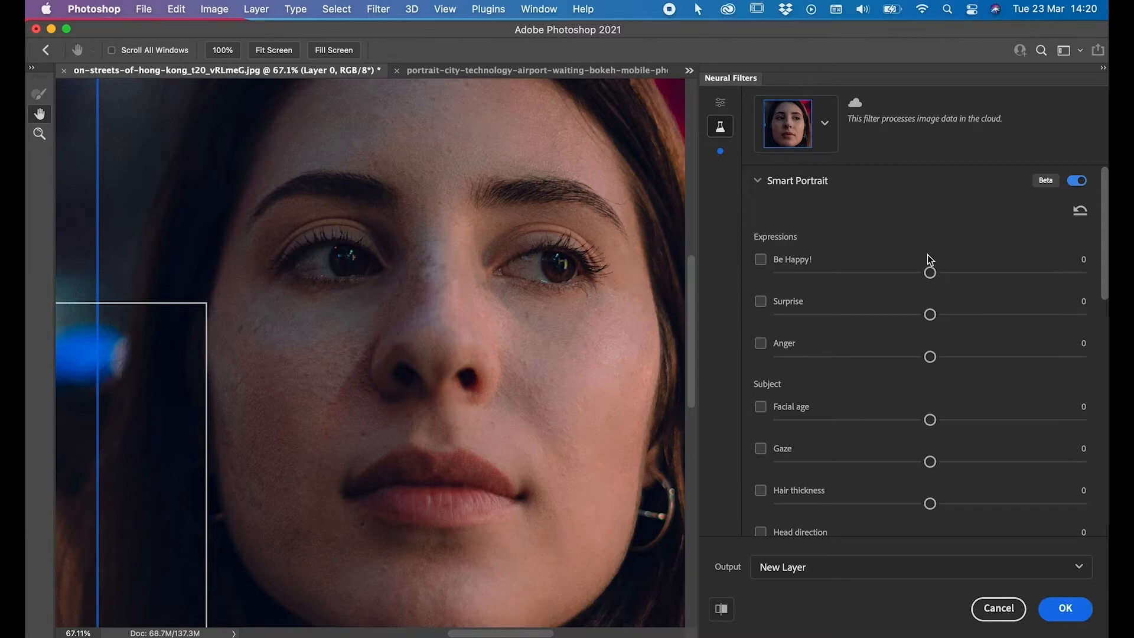
- Enable the Be Happy! expression in Smart Portrait and set it to 32 for the woman's face
left_click(761, 260)
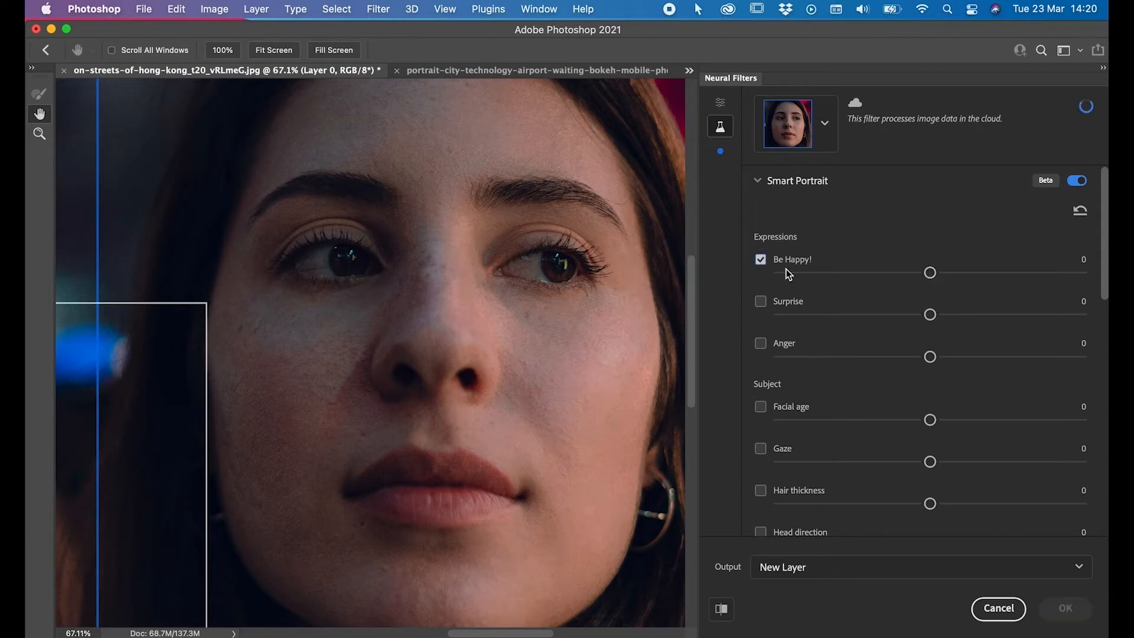
left_click_drag(930, 273, 1027, 285)
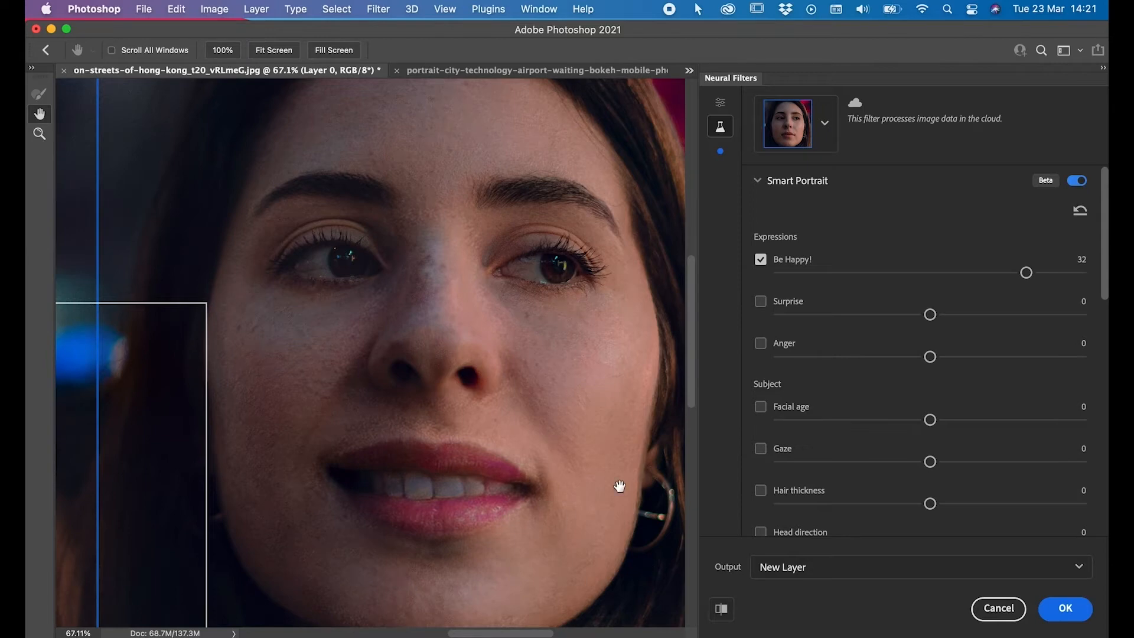
scroll(620, 486, "down", 5)
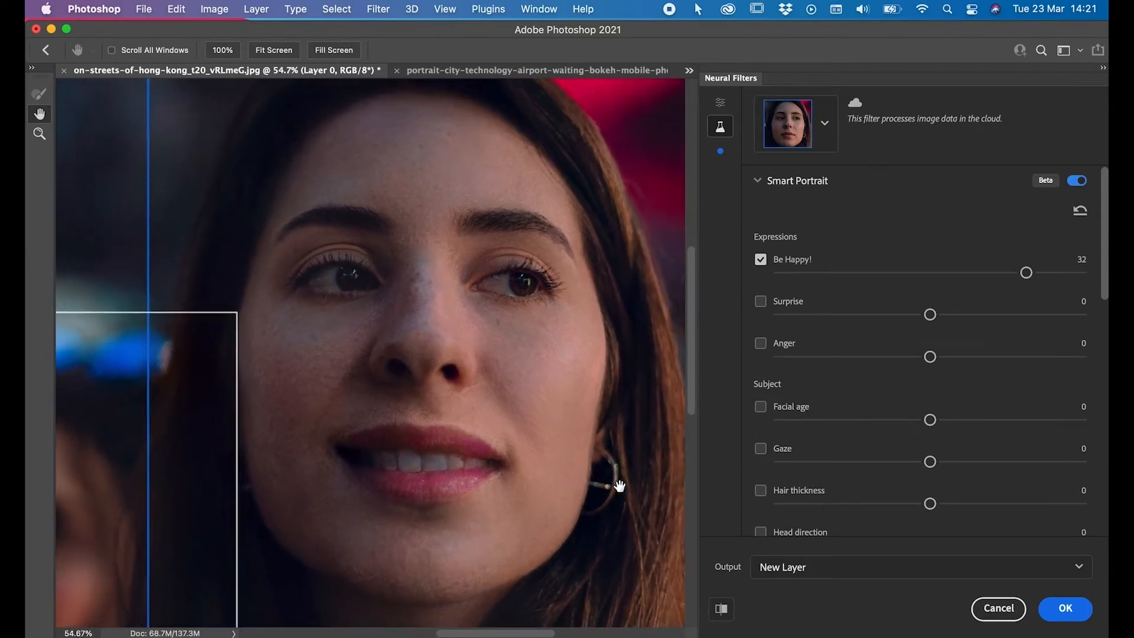
scroll(619, 486, "down", 3)
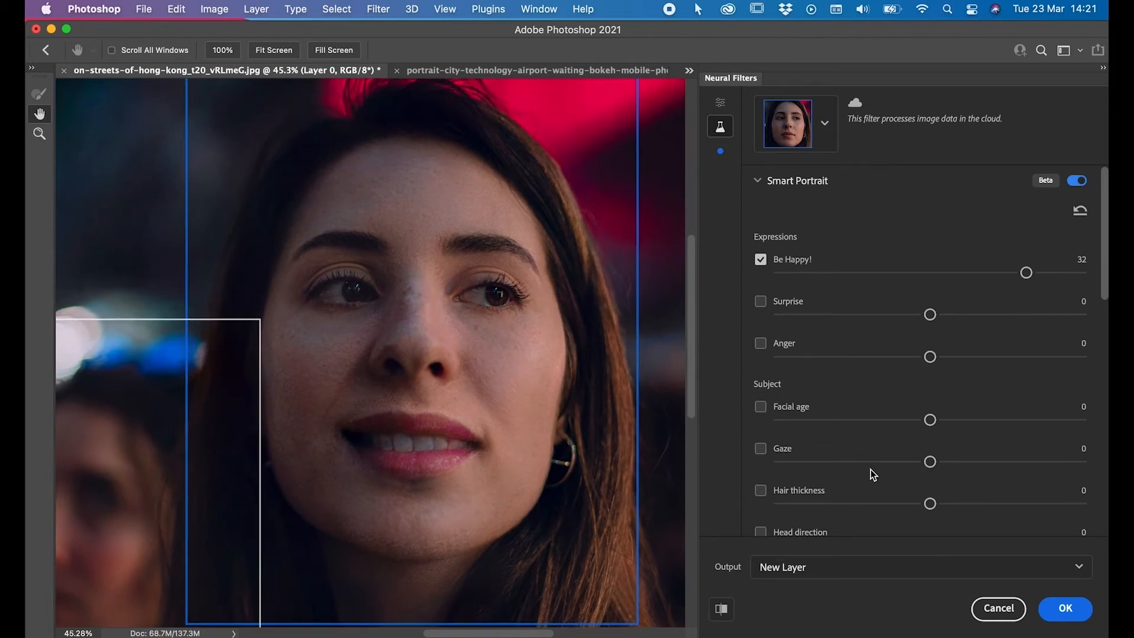
- Compare the portrait without the smile, reset Be Happy! to 0 and turn the expression off
left_click(761, 263)
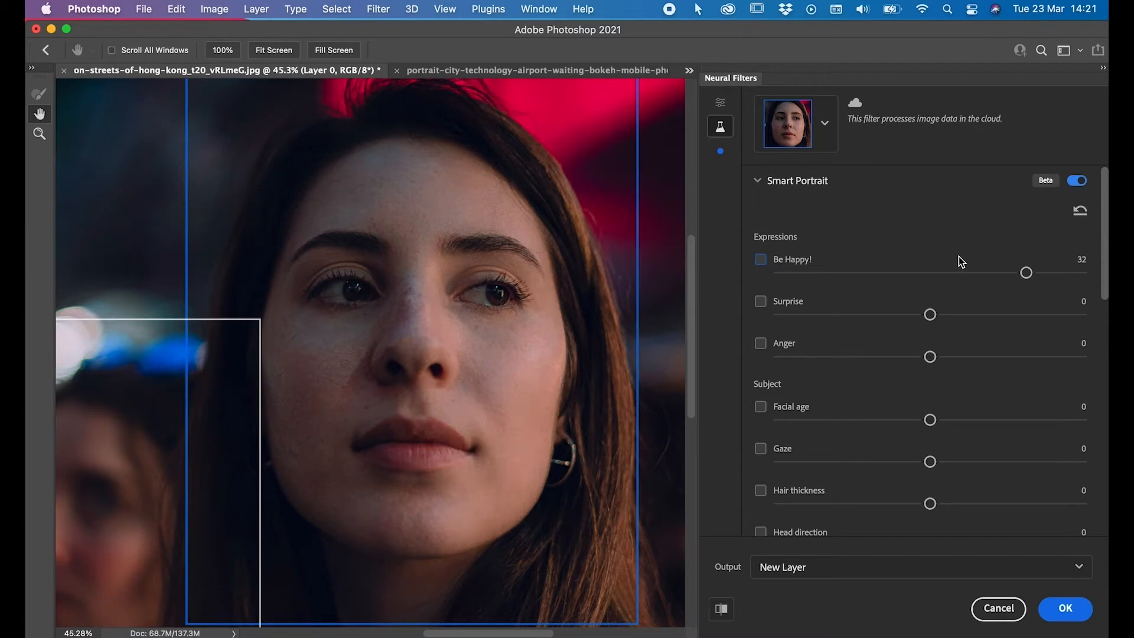
left_click_drag(1026, 272, 931, 280)
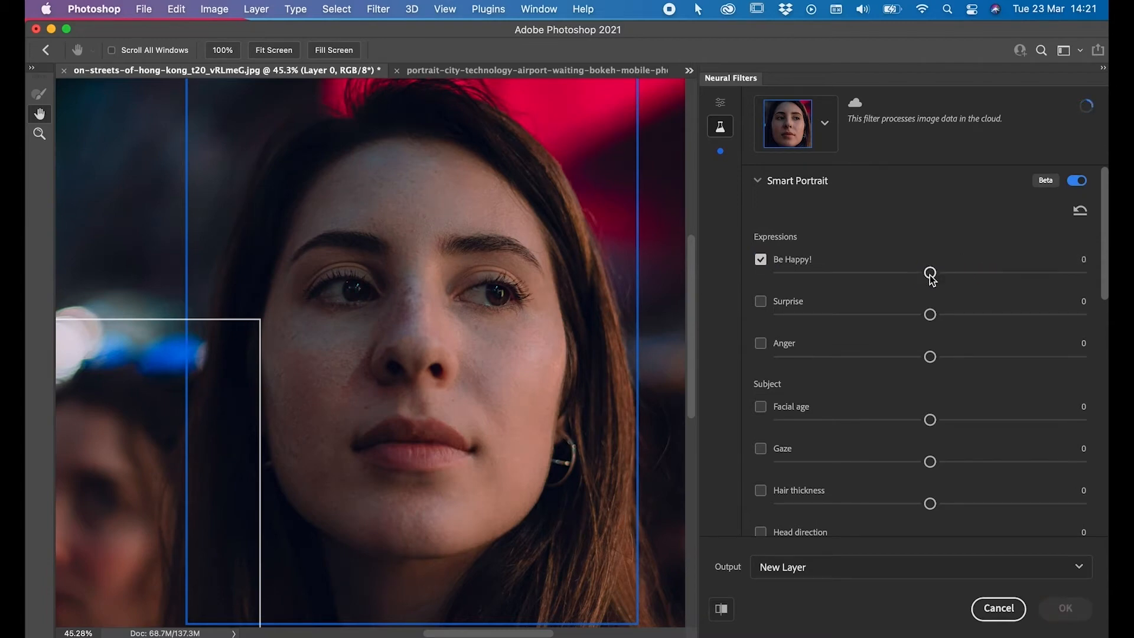
left_click(760, 261)
- Try Smart Portrait's Facial age at -49 and at 50 on the woman, and reset it to 0
scroll(898, 380, "down", 3)
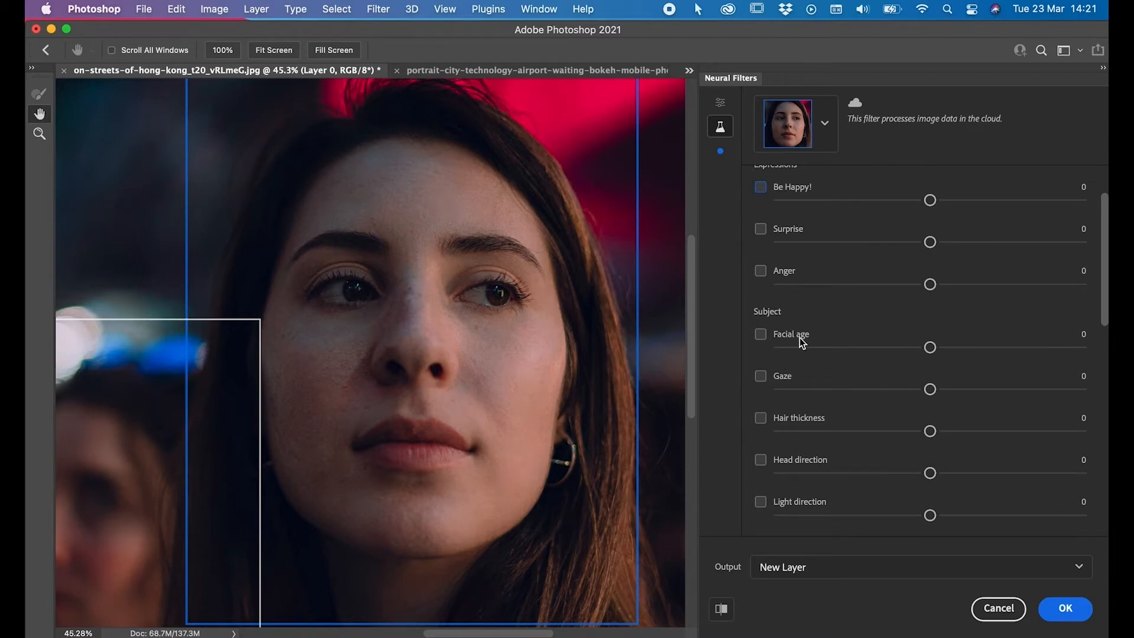
left_click(760, 335)
left_click_drag(930, 348, 775, 356)
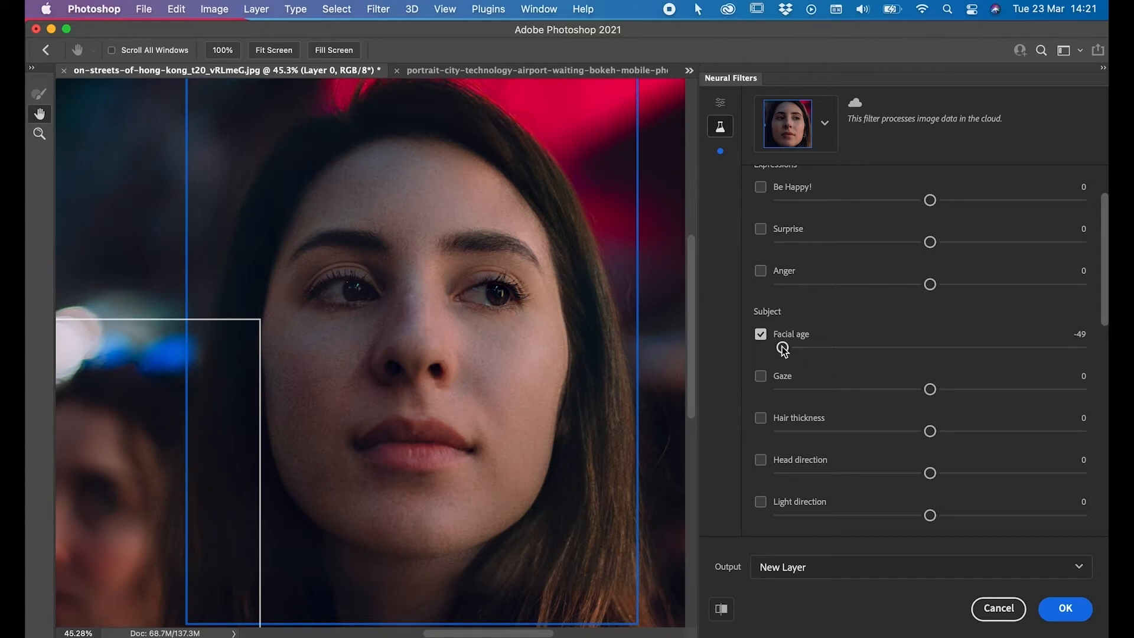
left_click_drag(783, 350, 1092, 349)
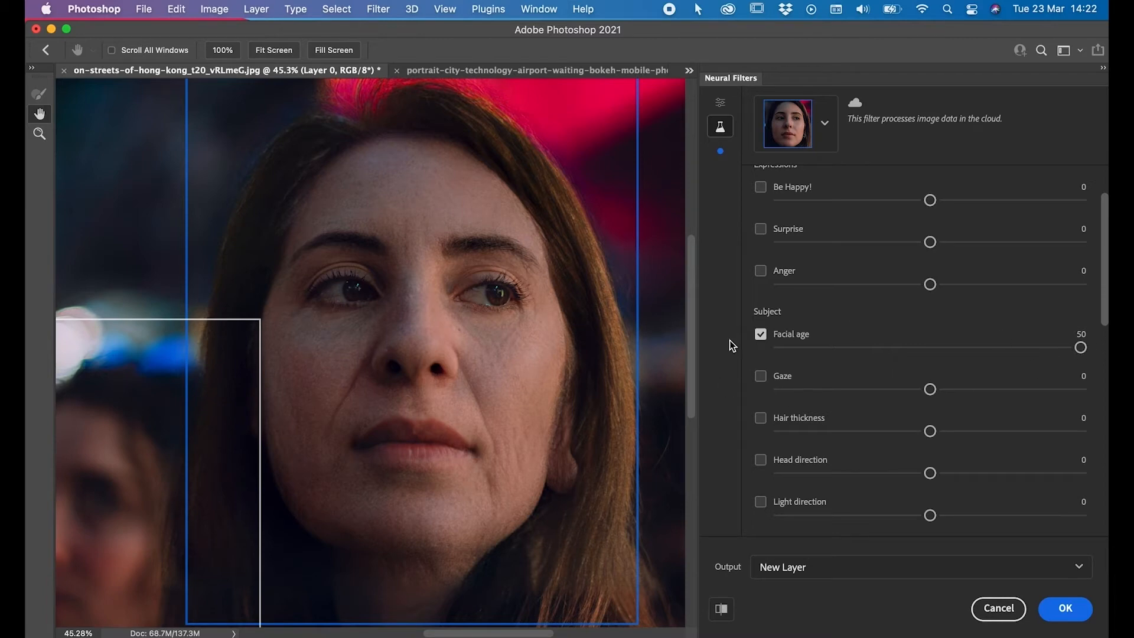
left_click(761, 336)
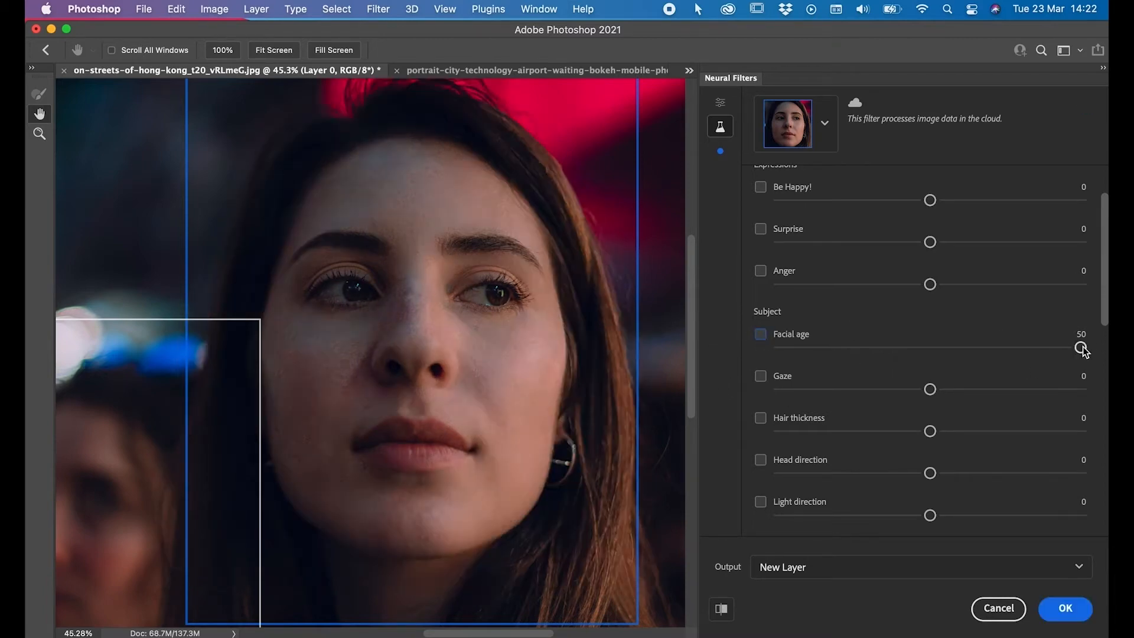
left_click_drag(1081, 347, 930, 348)
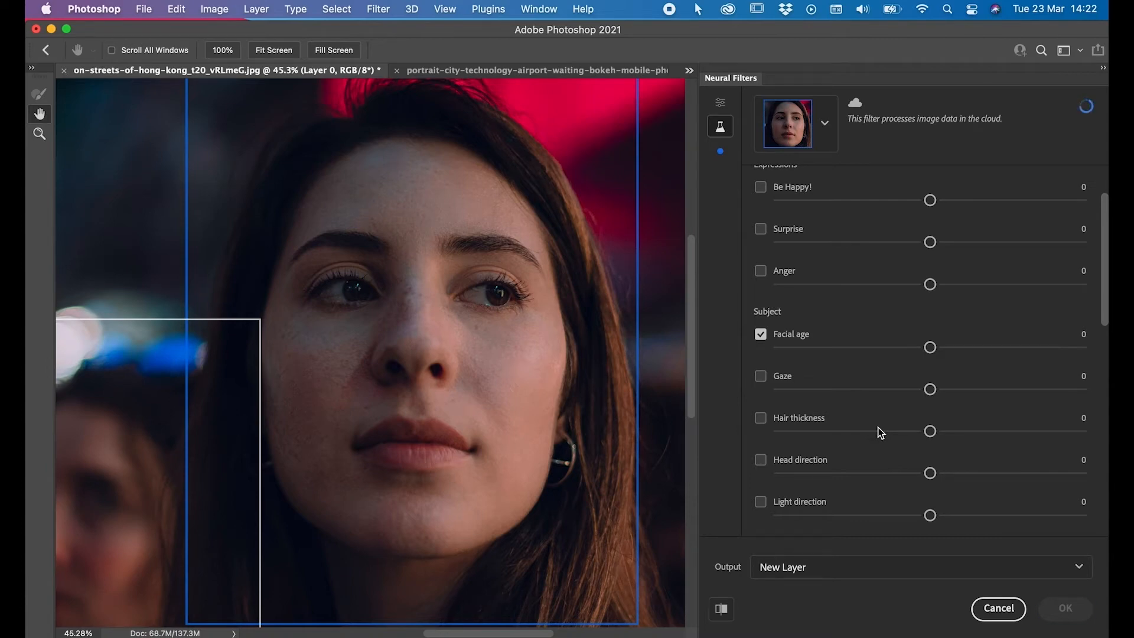
- Look through the remaining Smart Portrait subject, mask and experimental settings, and leave the Neural Filters without applying them
scroll(877, 432, "down", 3)
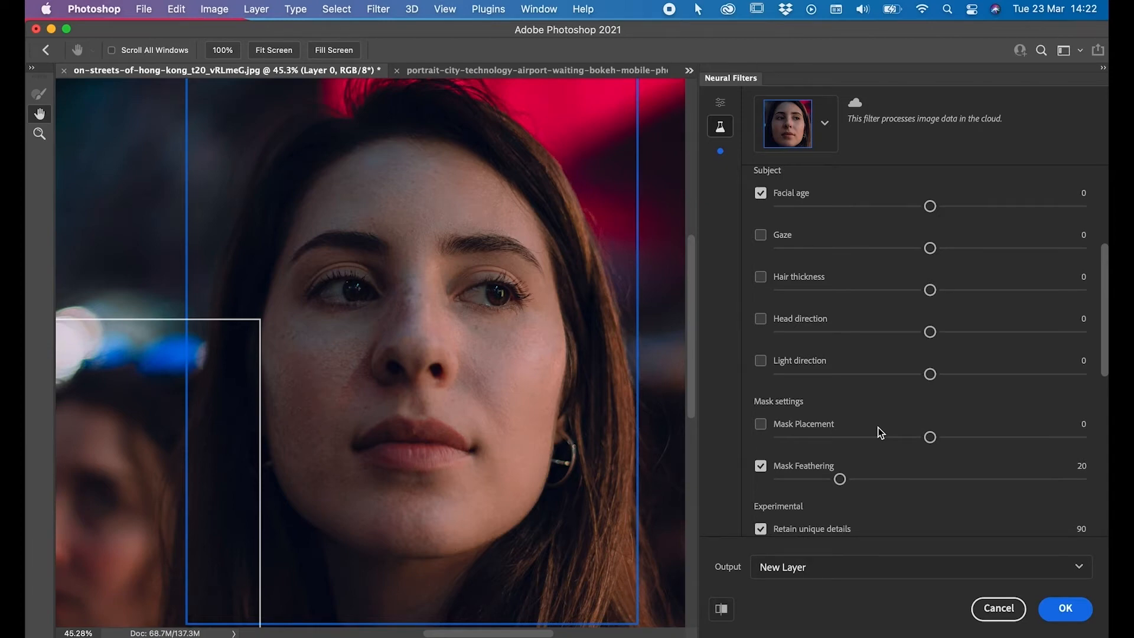
scroll(878, 427, "down", 1)
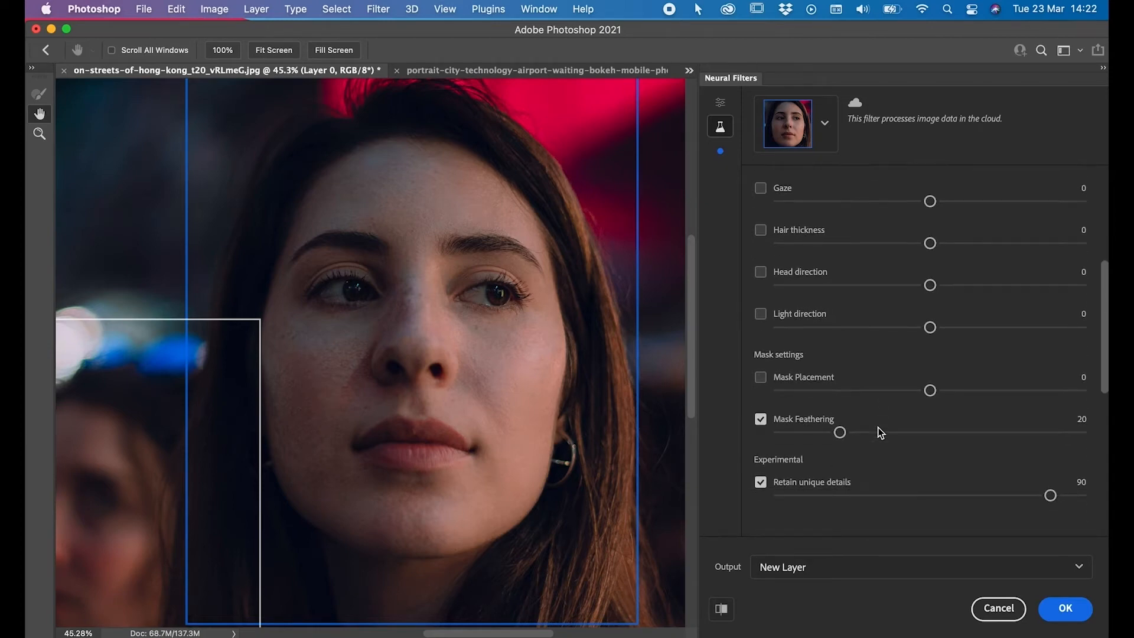
scroll(877, 427, "down", 3)
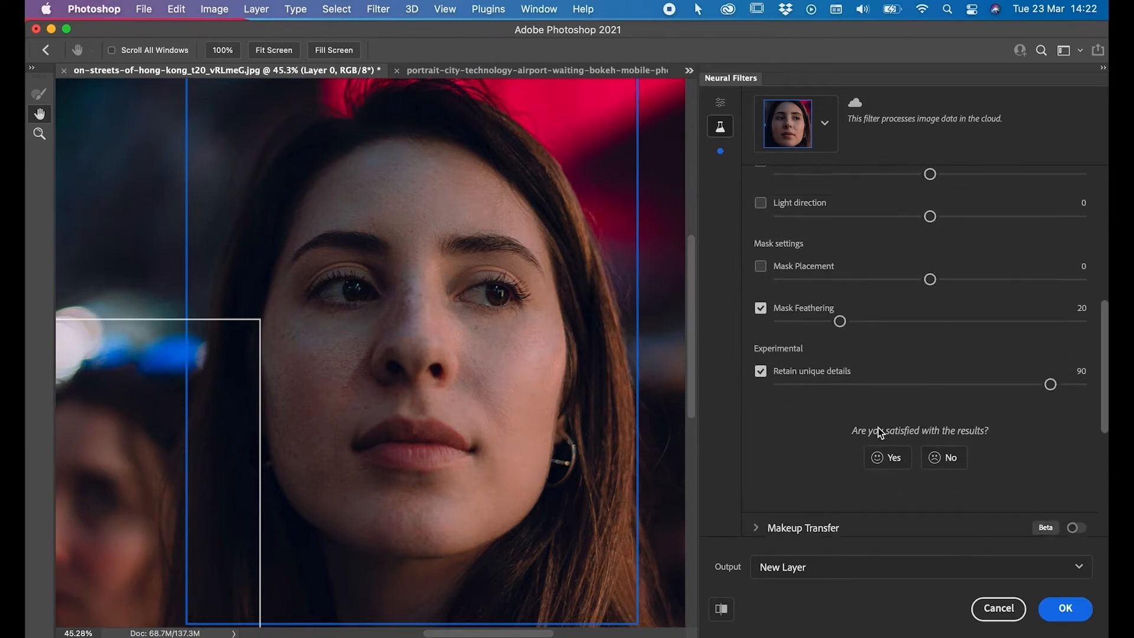
scroll(877, 427, "up", 8)
scroll(877, 427, "down", 1)
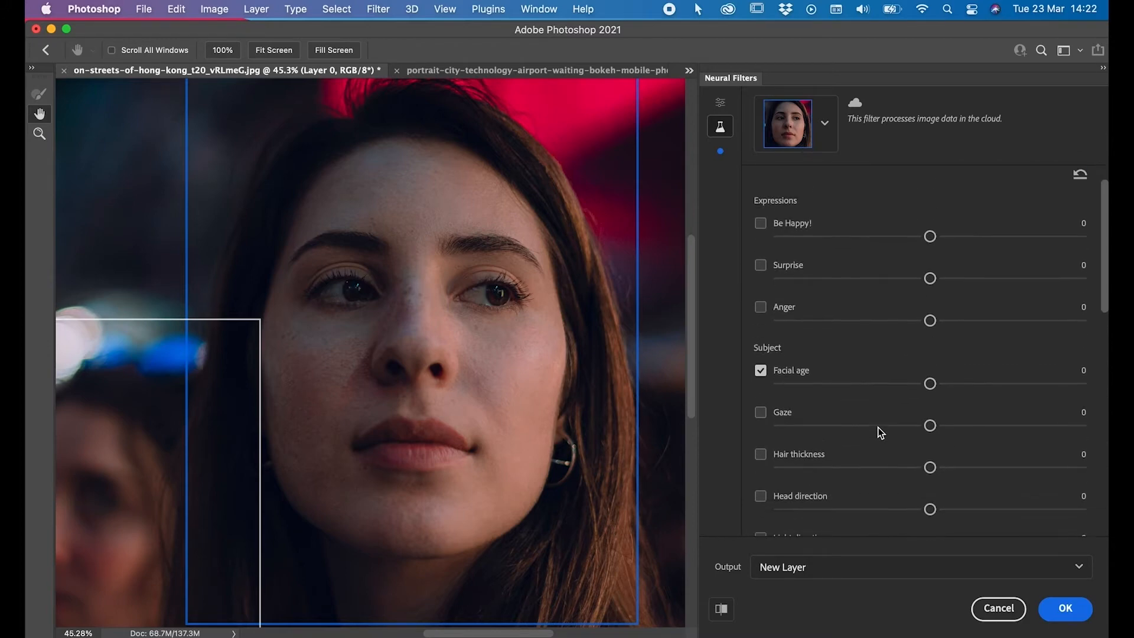
scroll(878, 427, "down", 1)
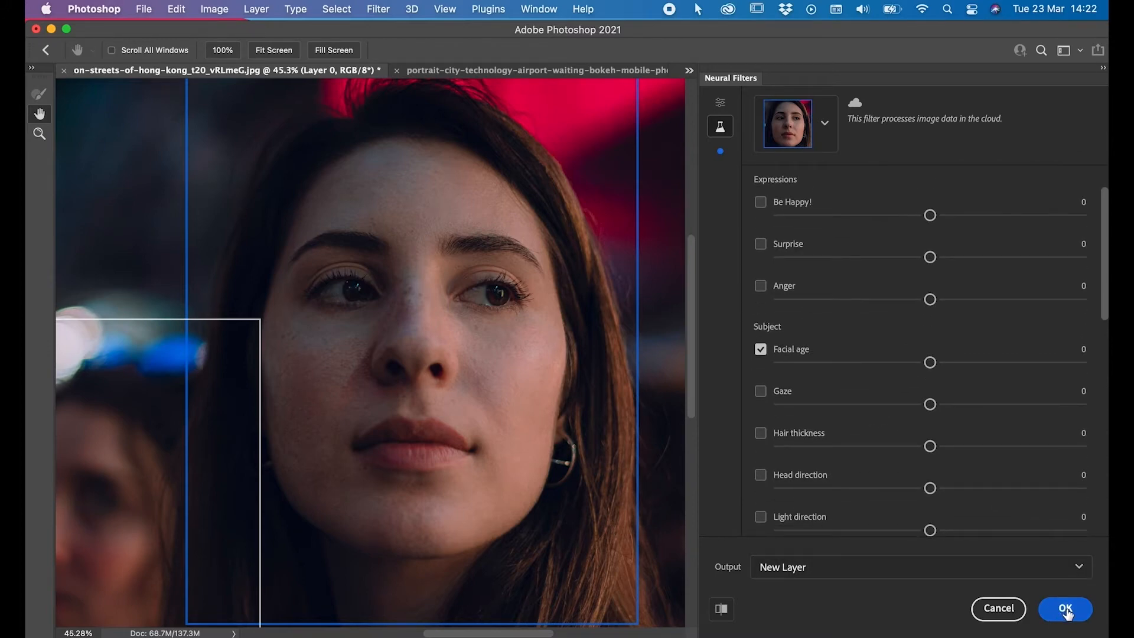
left_click(1008, 618)
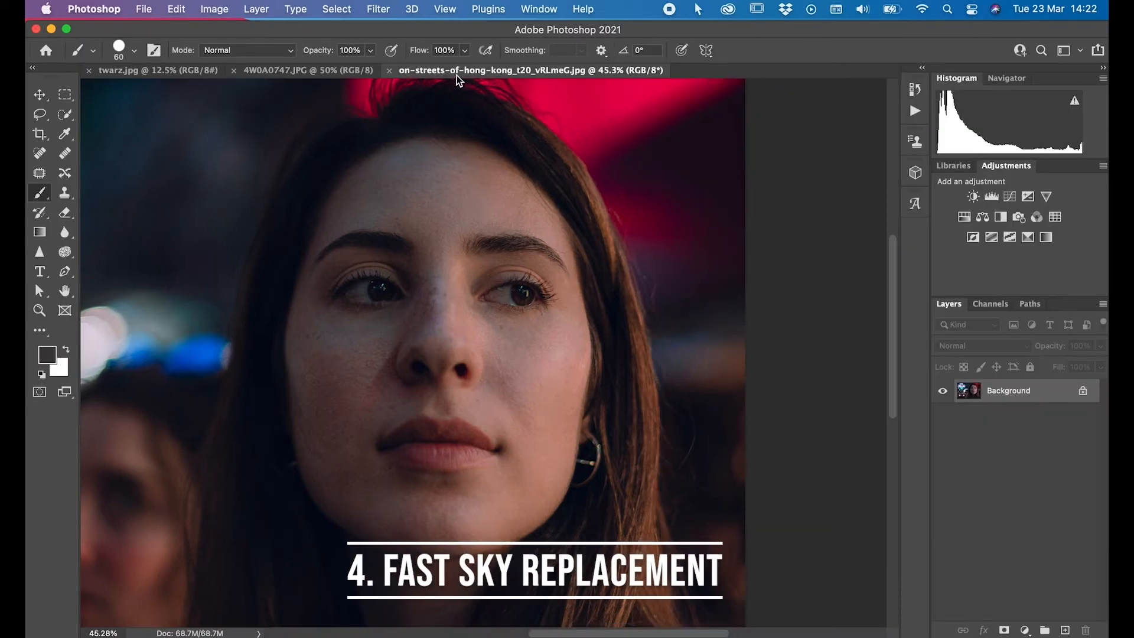
- Switch to the volcanic landscape photo 4W0A0747.JPG and open Sky Replacement for it
left_click(266, 75)
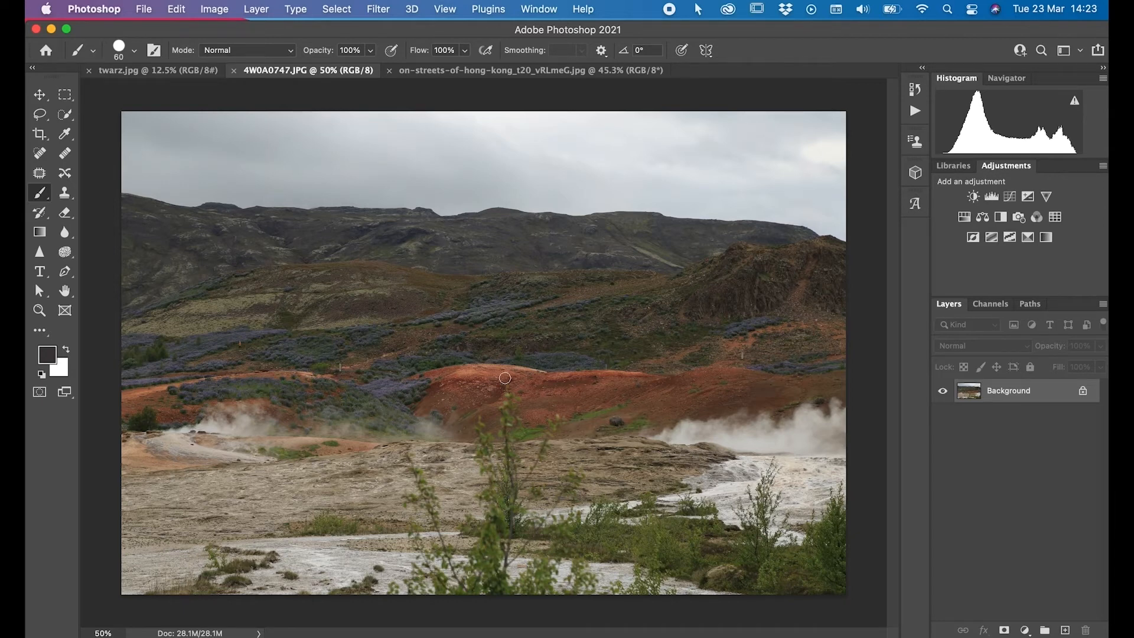
left_click(176, 12)
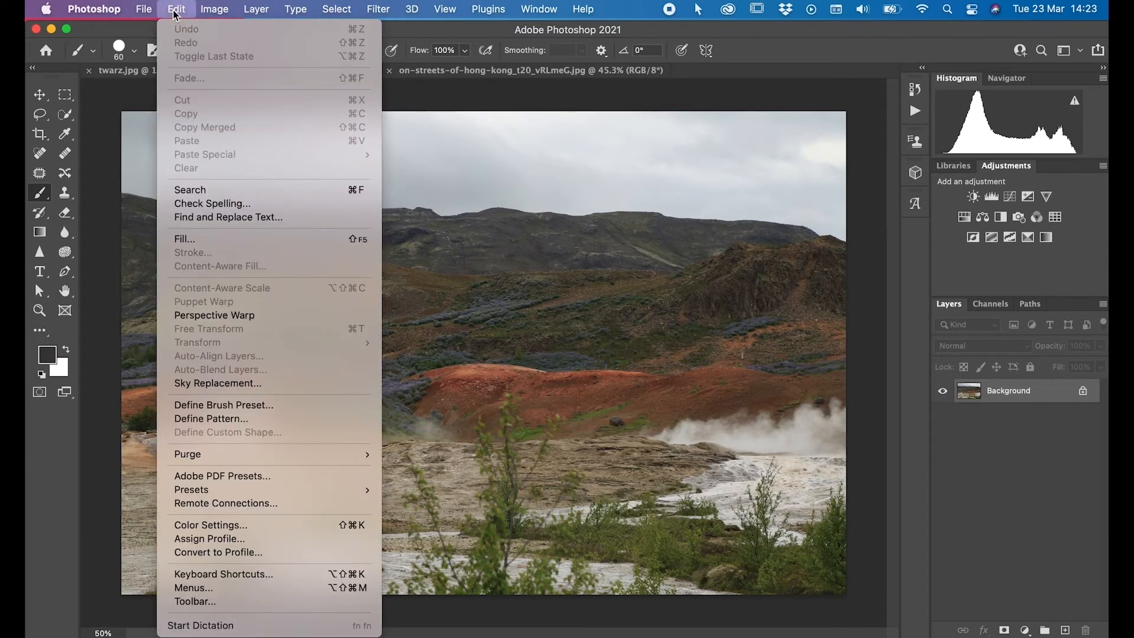
left_click(195, 384)
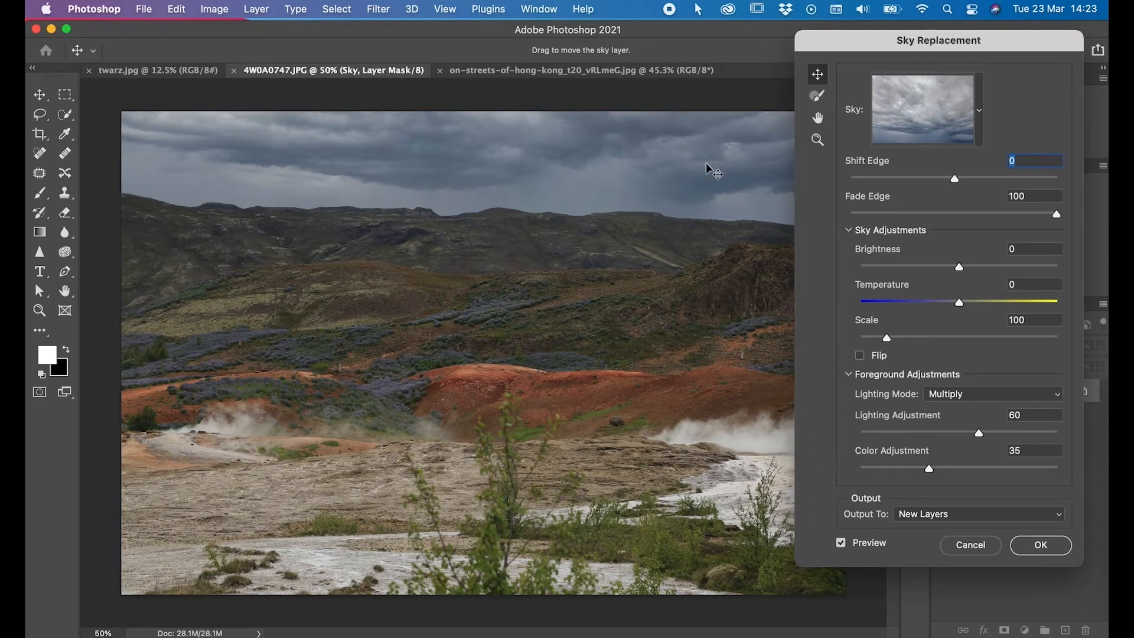
mouse_move(876, 42)
left_mouse_down()
mouse_move(969, 172)
mouse_move(883, 31)
left_mouse_up()
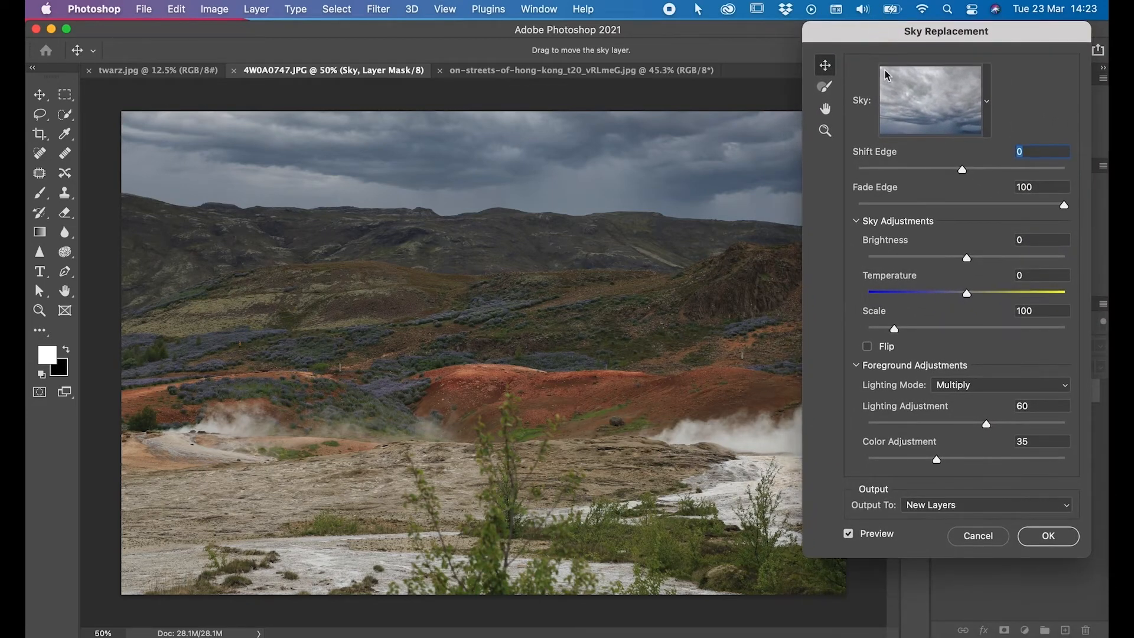
- Try the wispy blue sky, a blue sky with white clouds and the upright deep-blue sky on the landscape
left_click(986, 103)
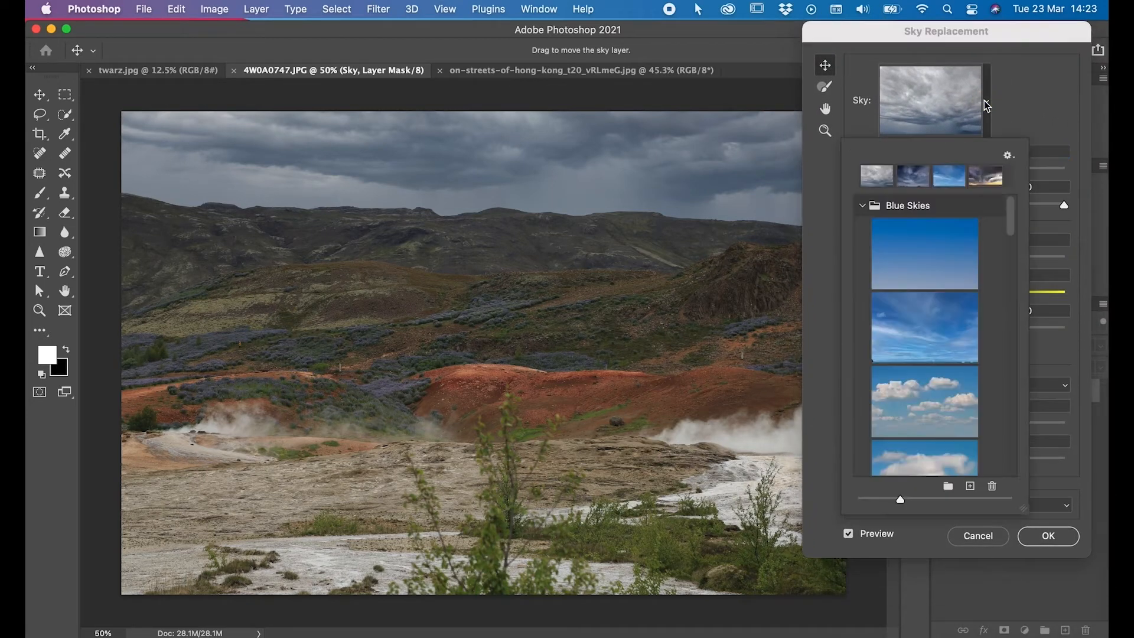
left_click(930, 337)
scroll(930, 339, "down", 5)
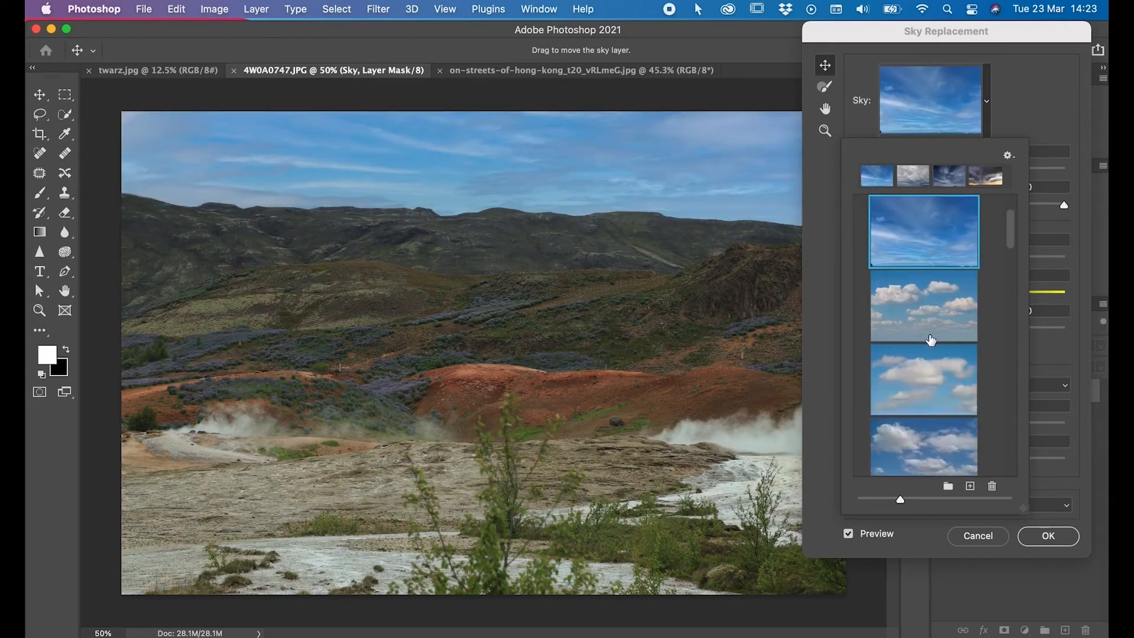
left_click(926, 423)
scroll(926, 422, "down", 6)
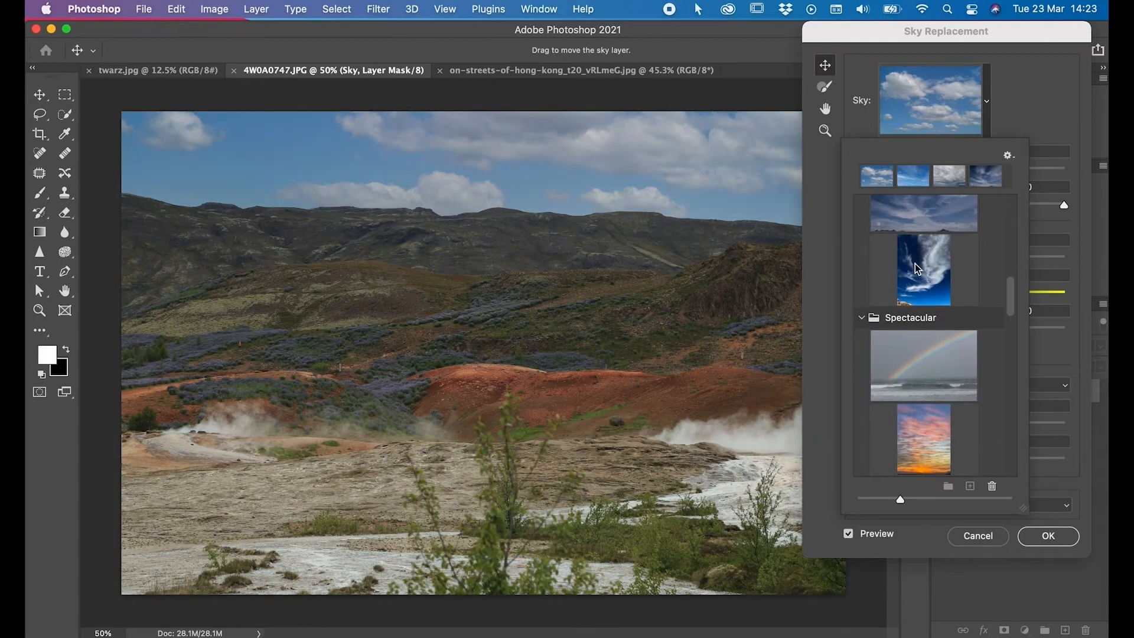
left_click(916, 268)
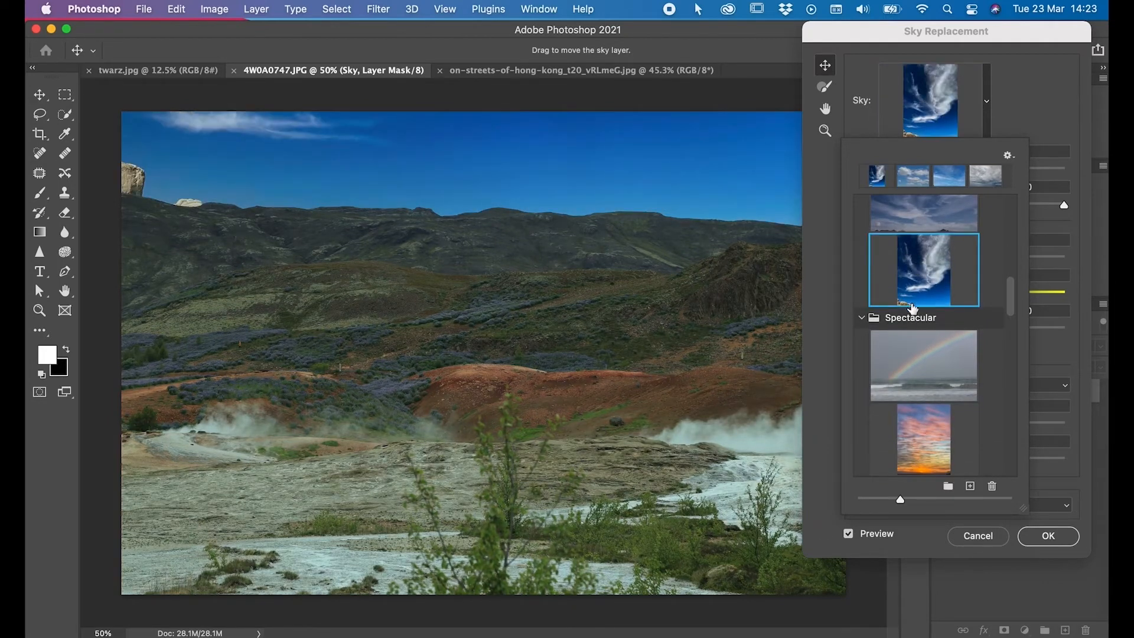
- Try the red sunset sky and the pink-and-blue cloudy sunset sky from the Spectacular presets
scroll(912, 327, "down", 5)
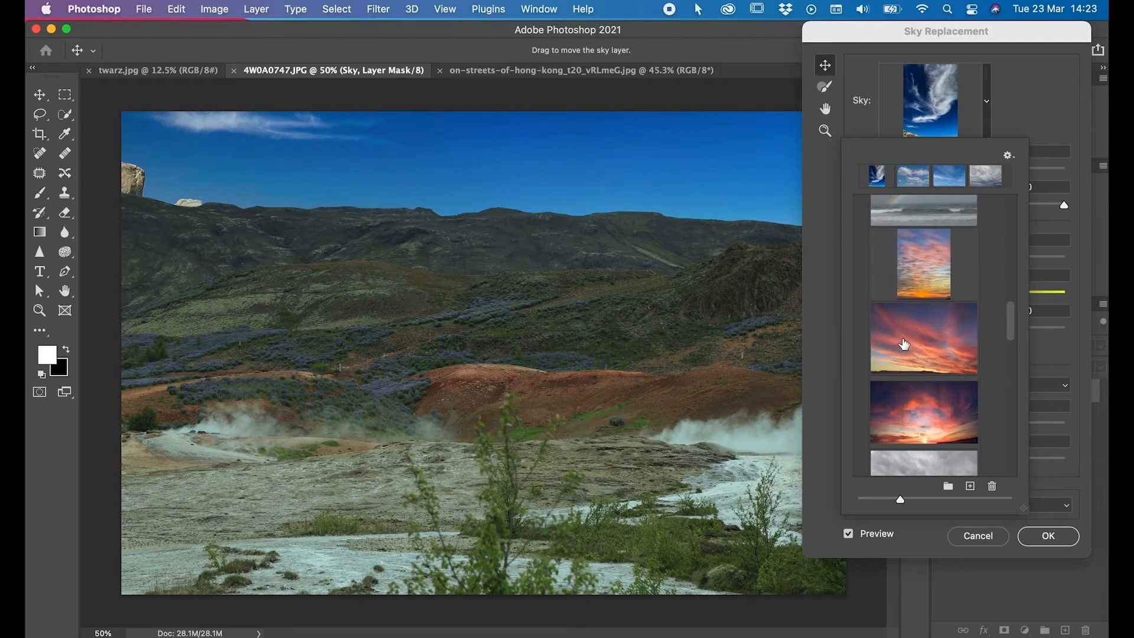
left_click(903, 343)
scroll(904, 344, "down", 3)
left_click(923, 393)
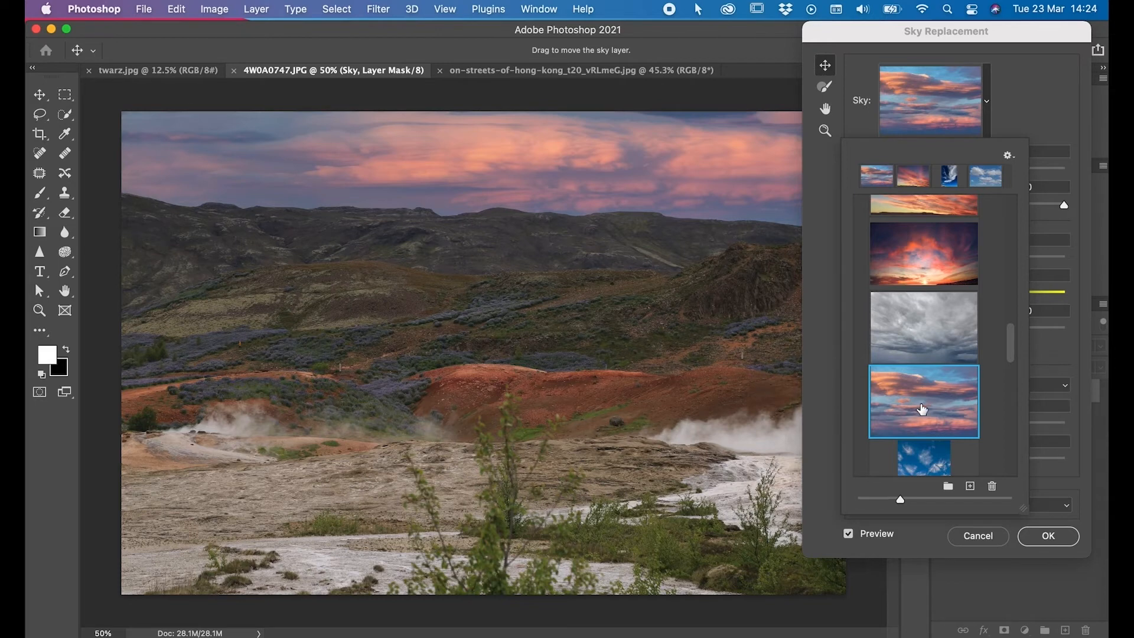
- Choose the grey overcast sky from the Spectacular presets as the landscape's replacement sky
scroll(923, 390, "up", 3)
scroll(923, 378, "down", 2)
left_click(923, 370)
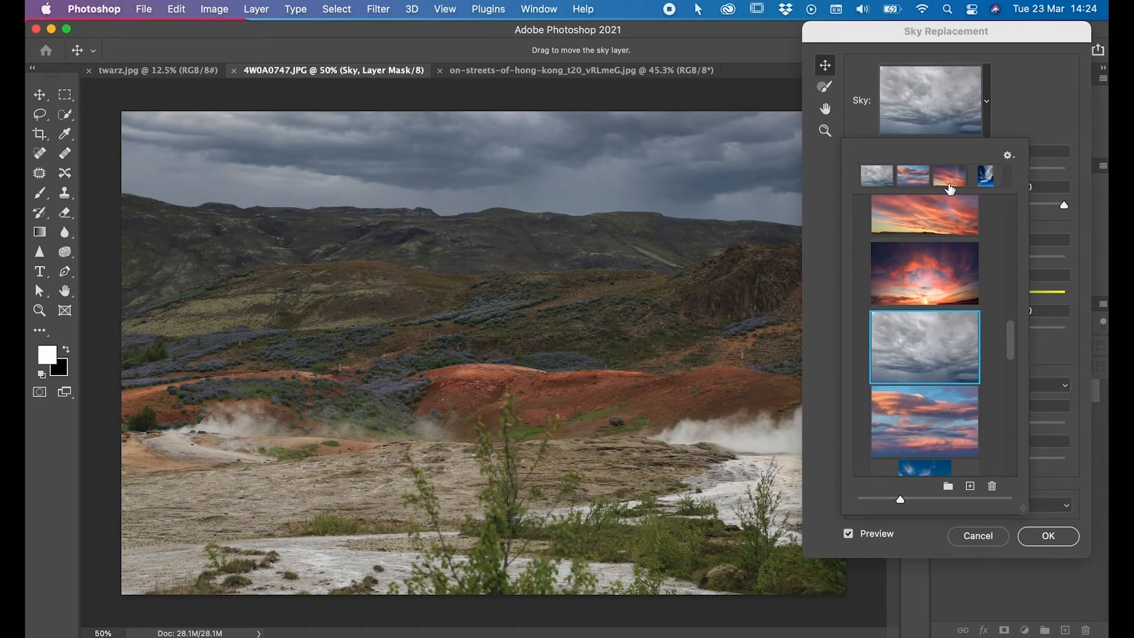
left_click(1043, 99)
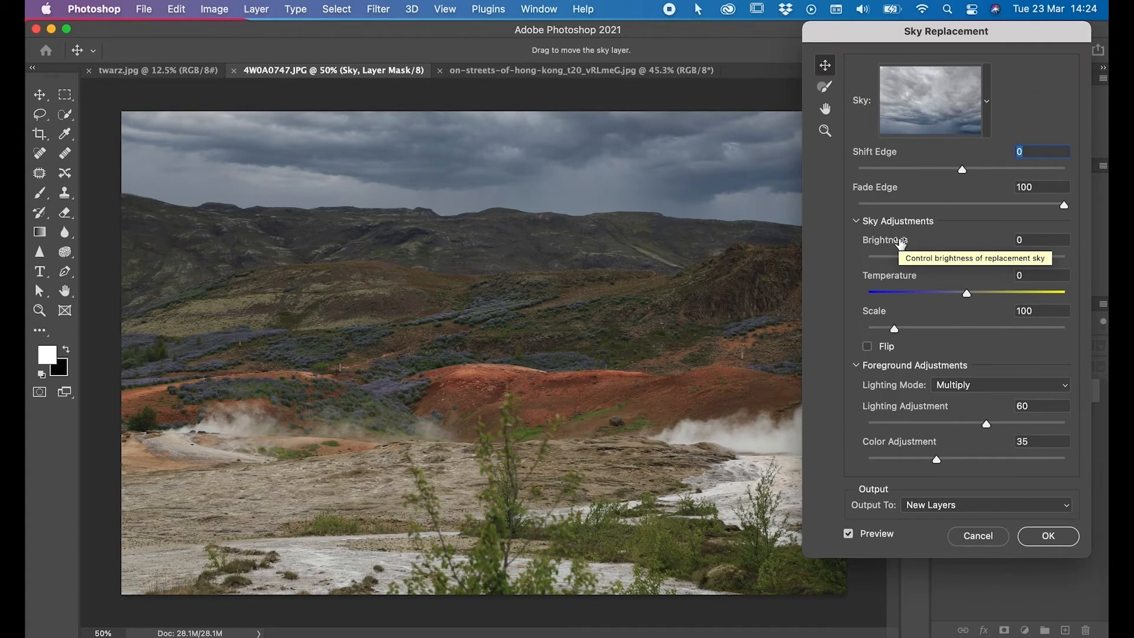
- Test the sky's Shift Edge at -29 and 49, and settle it at -20
left_click_drag(962, 169, 933, 181)
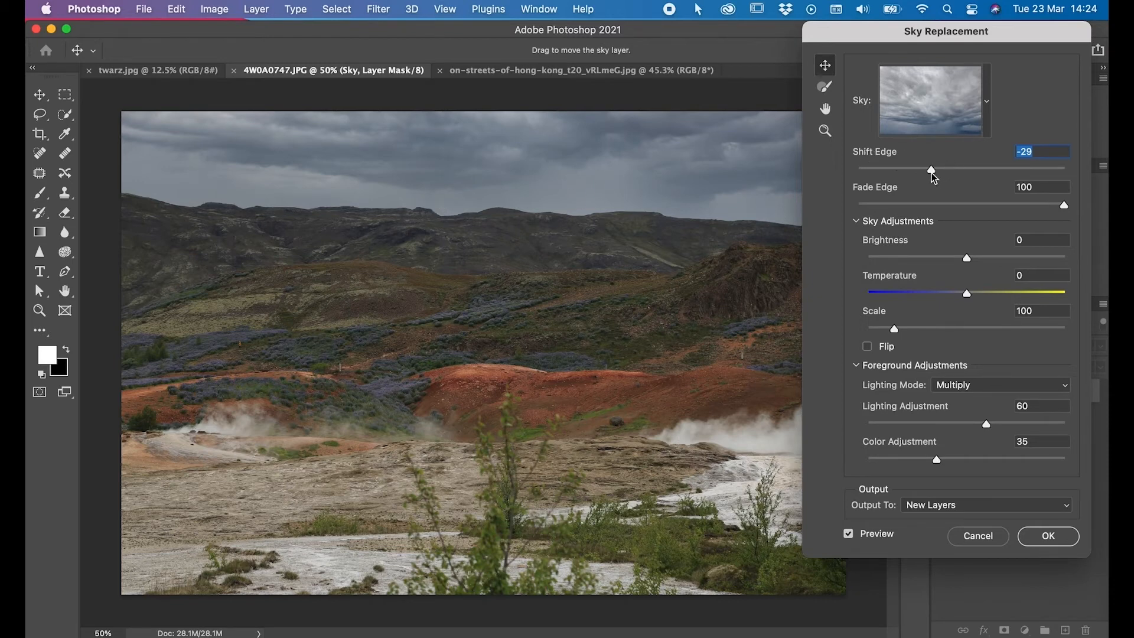
left_click_drag(931, 172, 1015, 180)
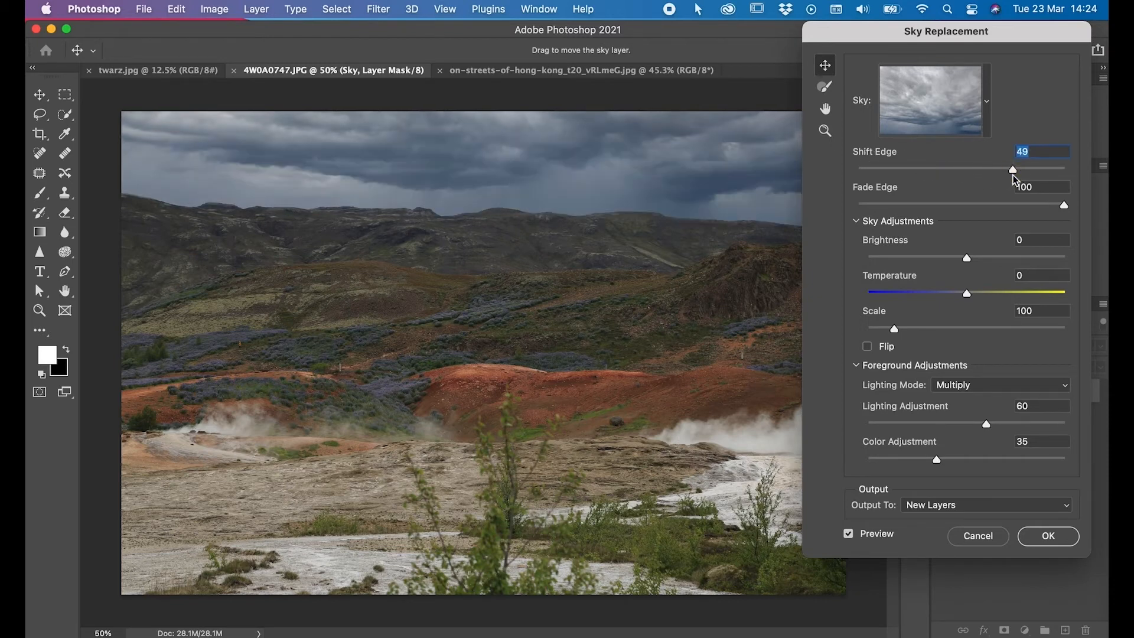
left_click(942, 170)
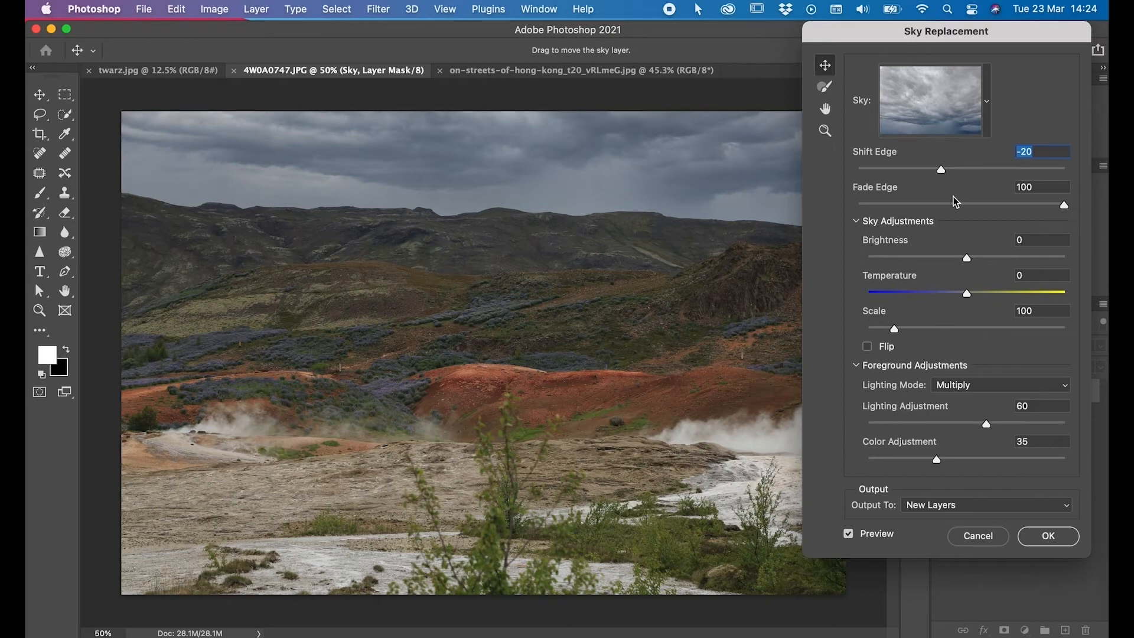
- Try a brighter and a darker sky, and set its Brightness to -26 and Temperature to 27
left_click(965, 260)
left_click_drag(967, 264, 1002, 266)
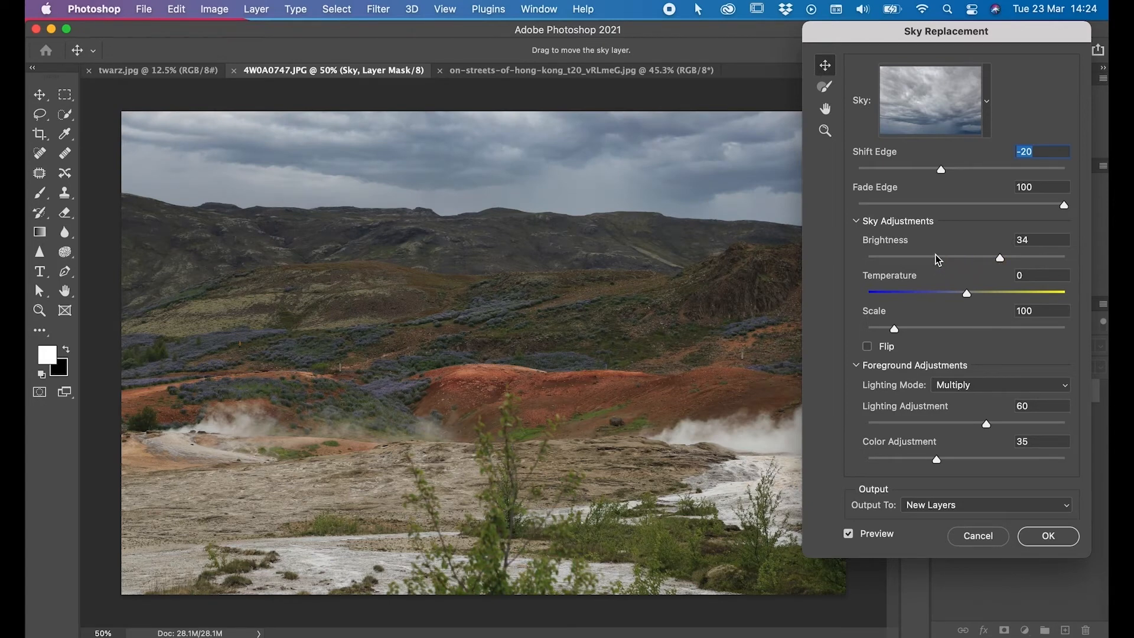
left_click(913, 258)
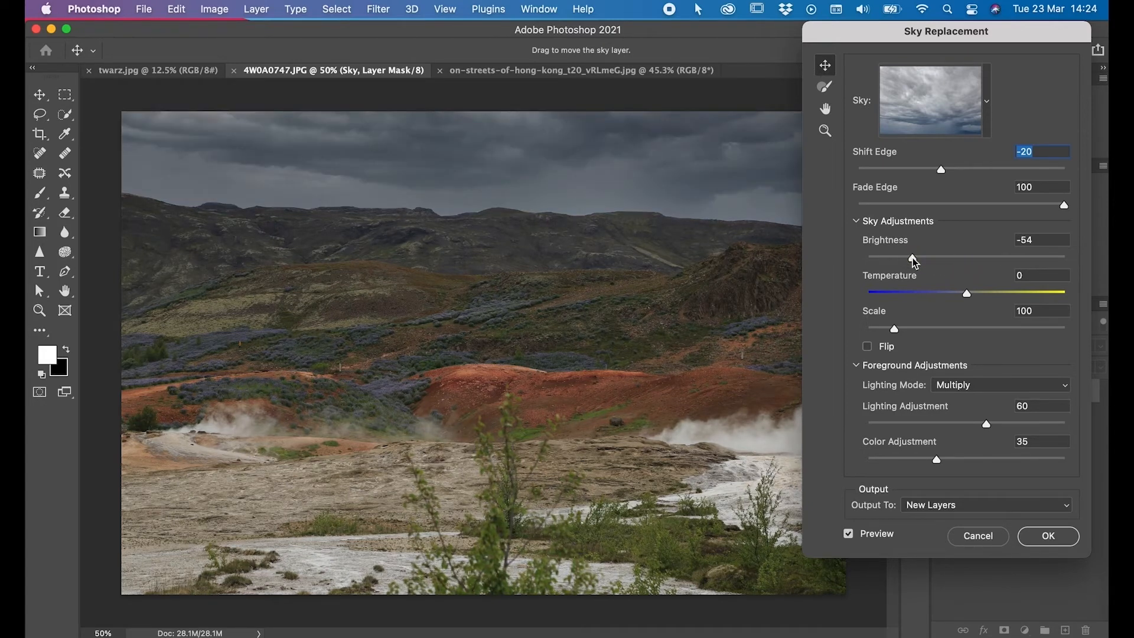
left_click_drag(914, 263, 997, 302)
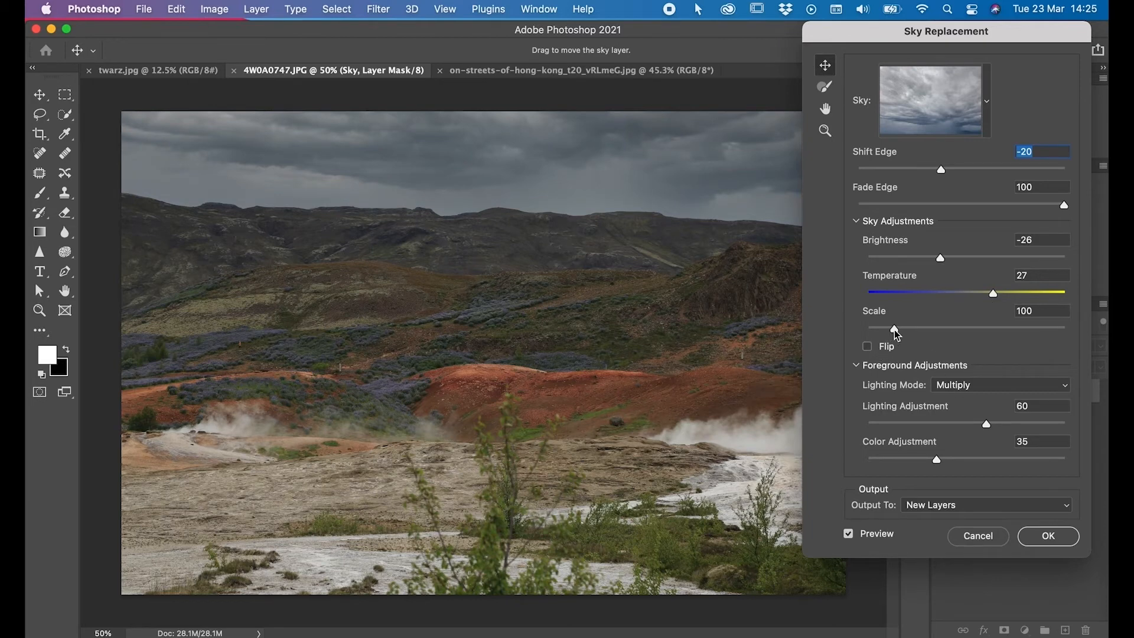
- Set the sky's Scale to 105, test its horizontal flip, and apply the sky replacement to new layers
mouse_move(896, 334)
left_mouse_down()
mouse_move(954, 336)
mouse_move(900, 338)
left_mouse_up()
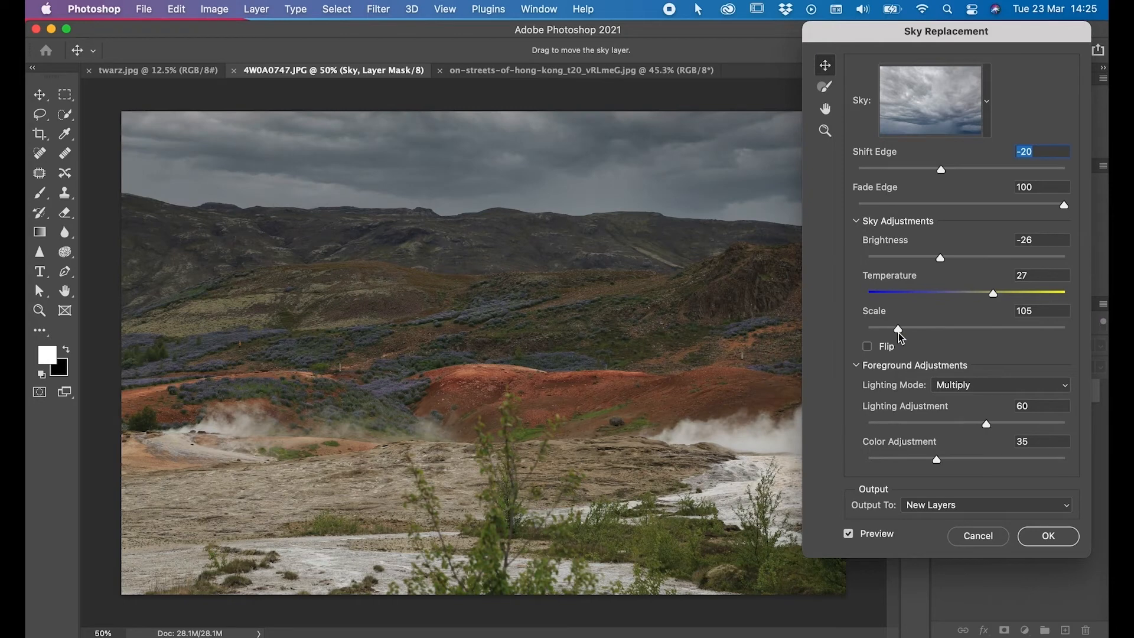
left_click(868, 352)
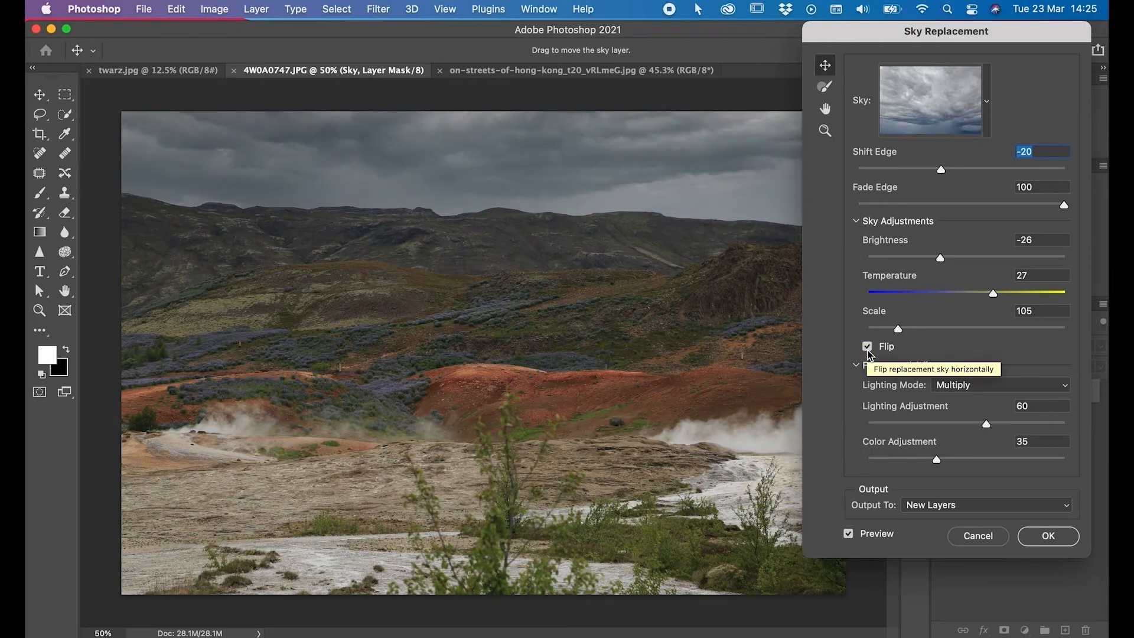
left_click(868, 351)
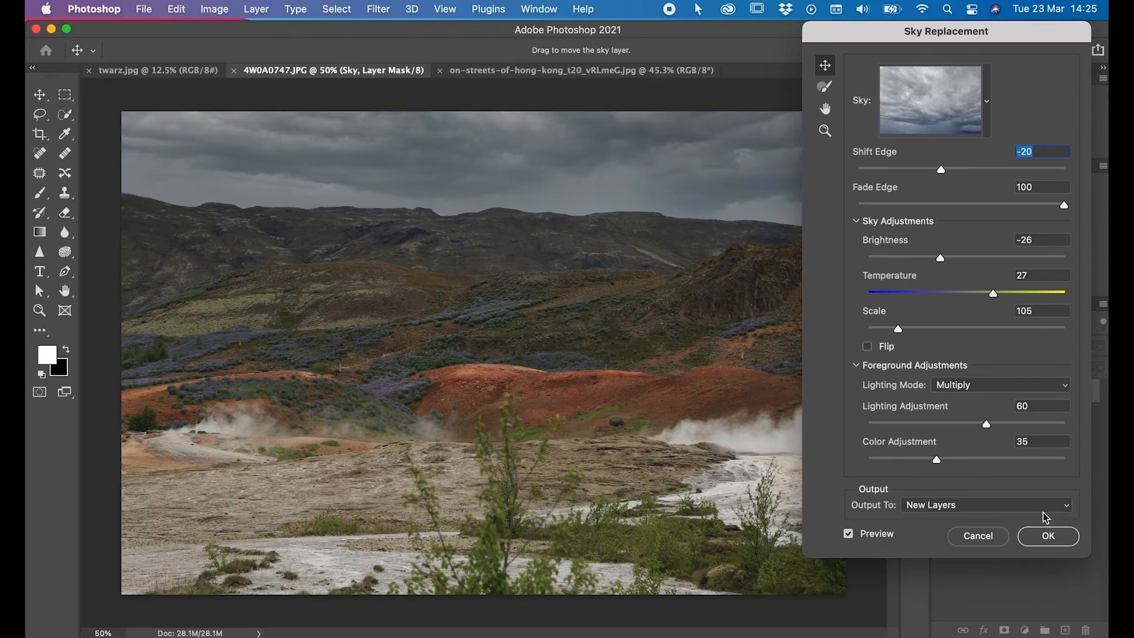
left_click(1044, 541)
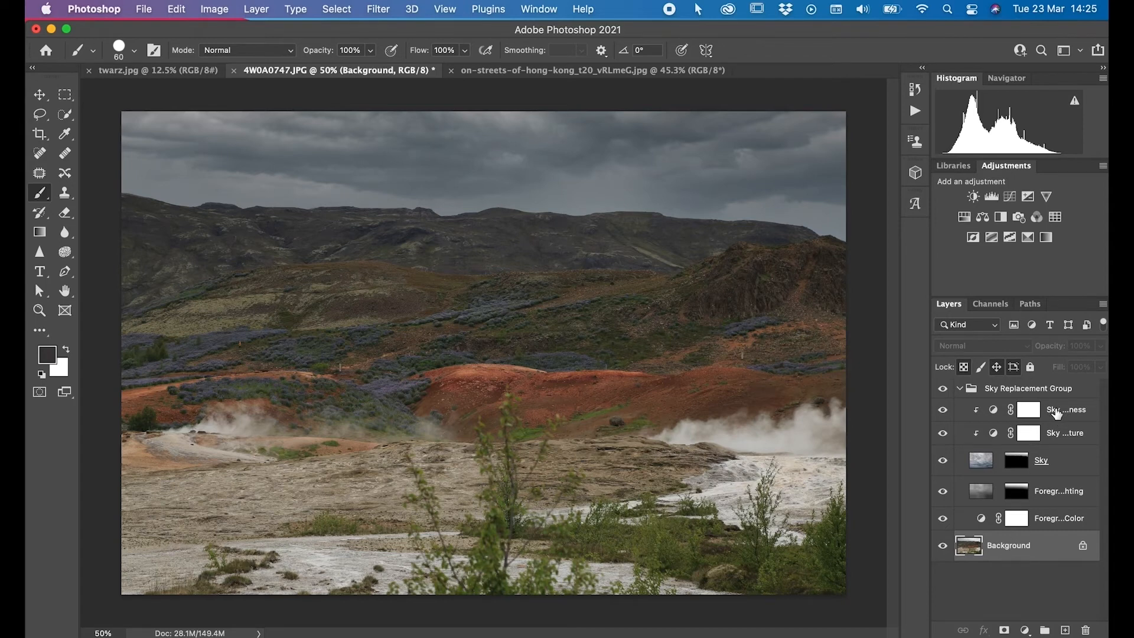
- Reposition the clouds on the Sky layer with the Move tool, shifting them down and then slightly back up
left_click(979, 467)
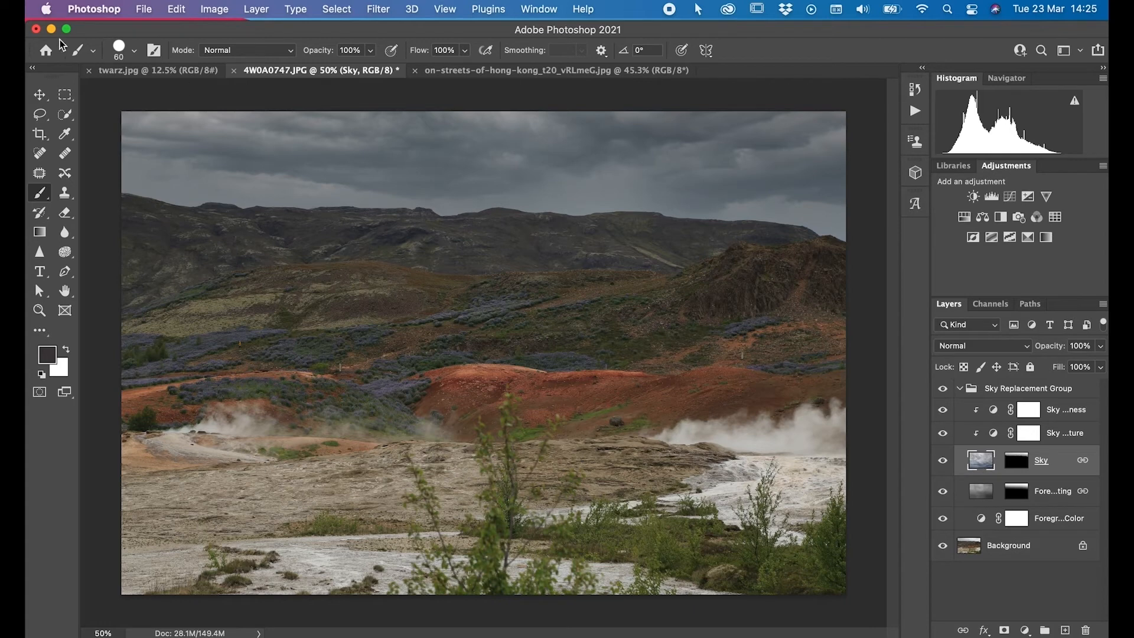
left_click(39, 95)
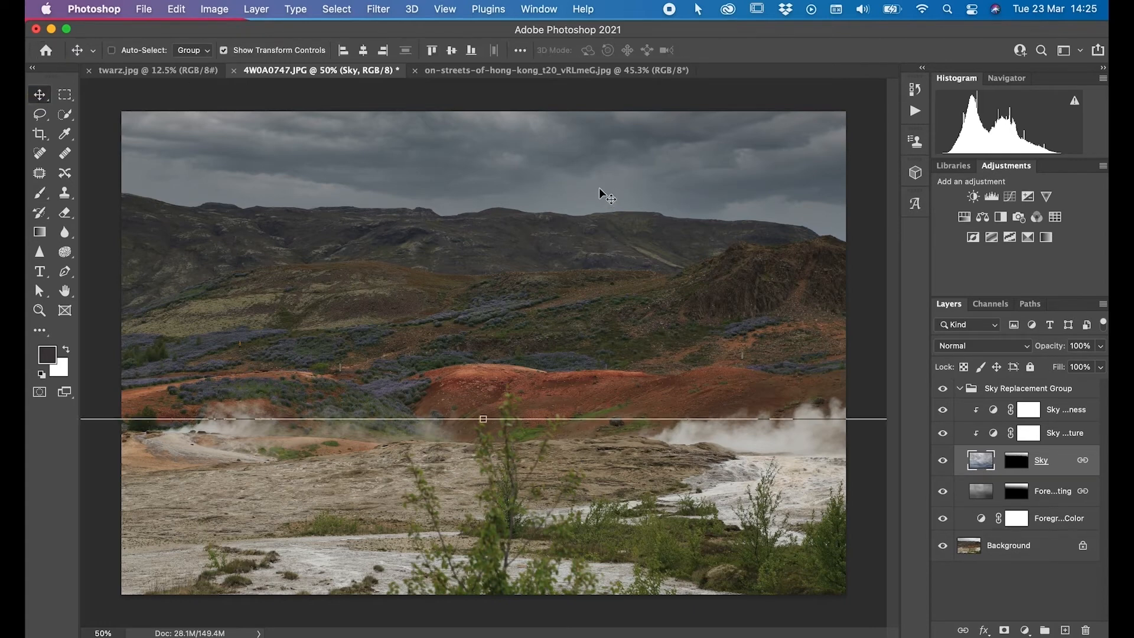
left_click_drag(600, 192, 613, 230)
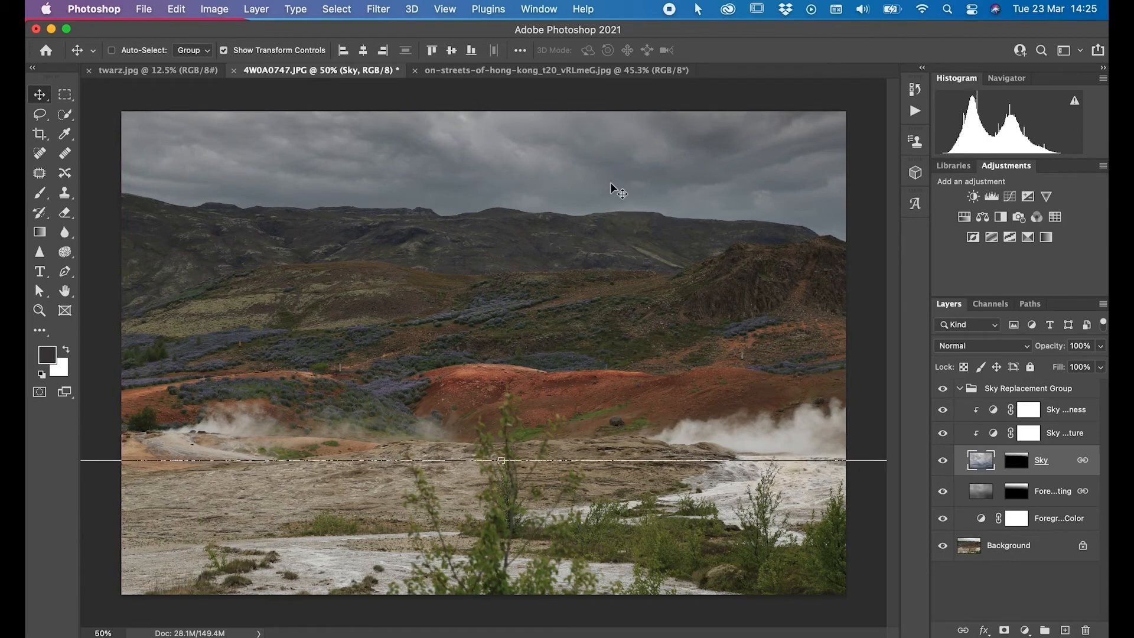
left_click_drag(612, 189, 609, 167)
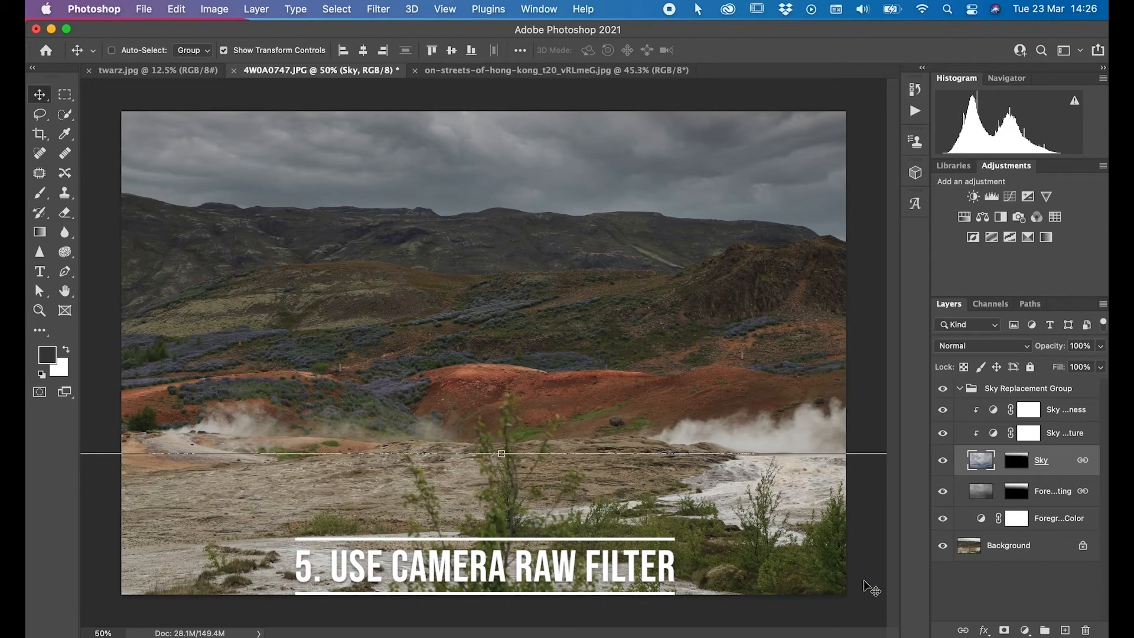
left_click(1015, 575)
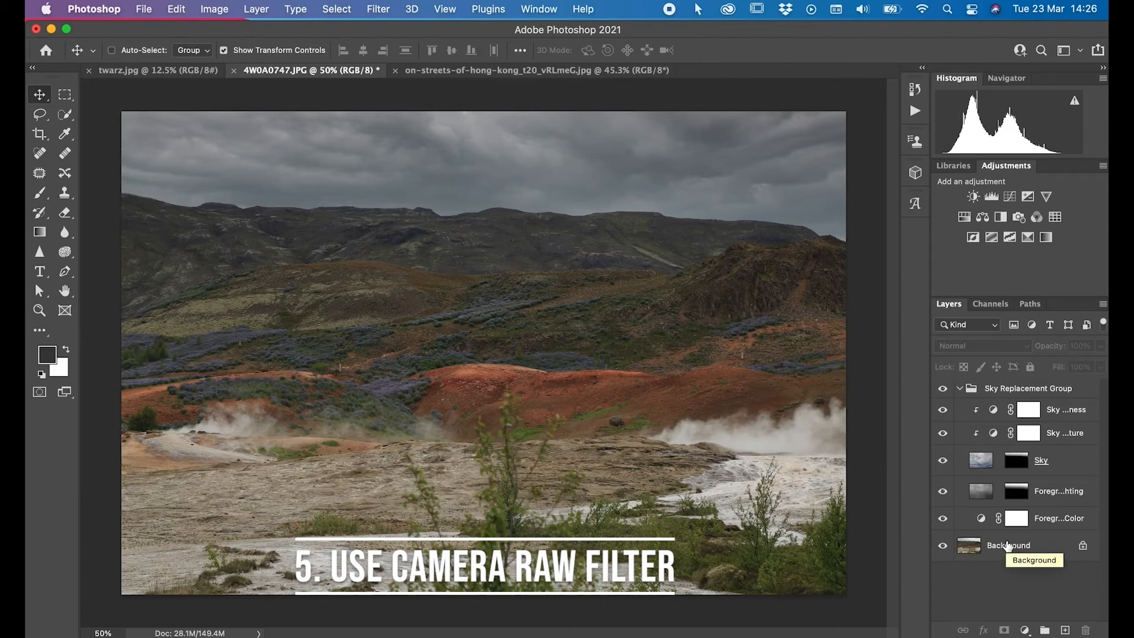
left_click(1008, 546)
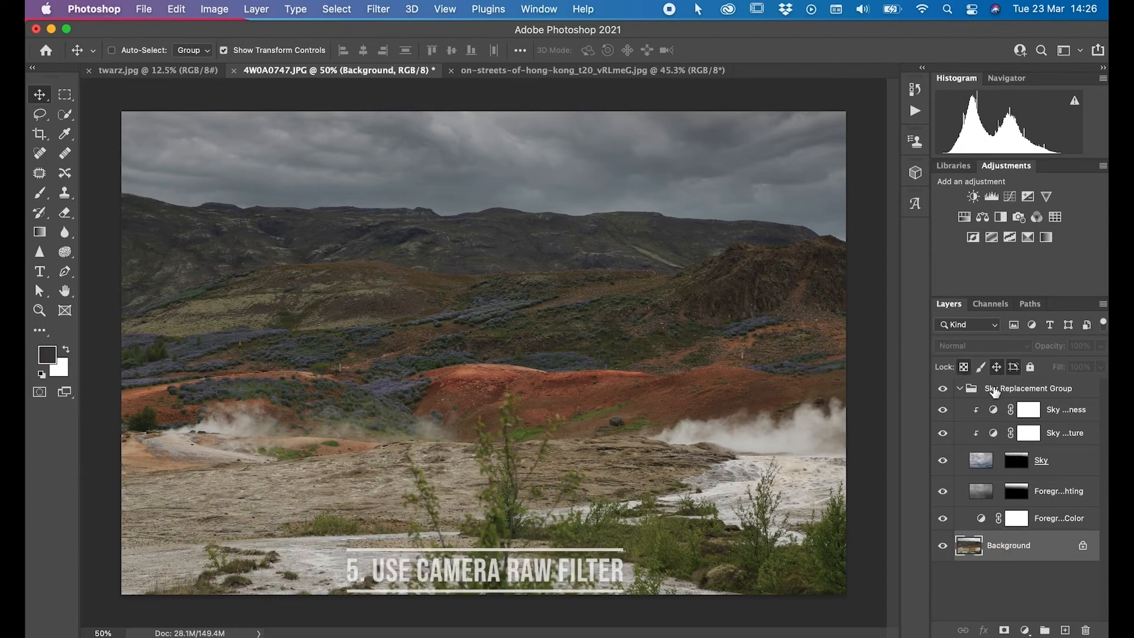
left_click(994, 390)
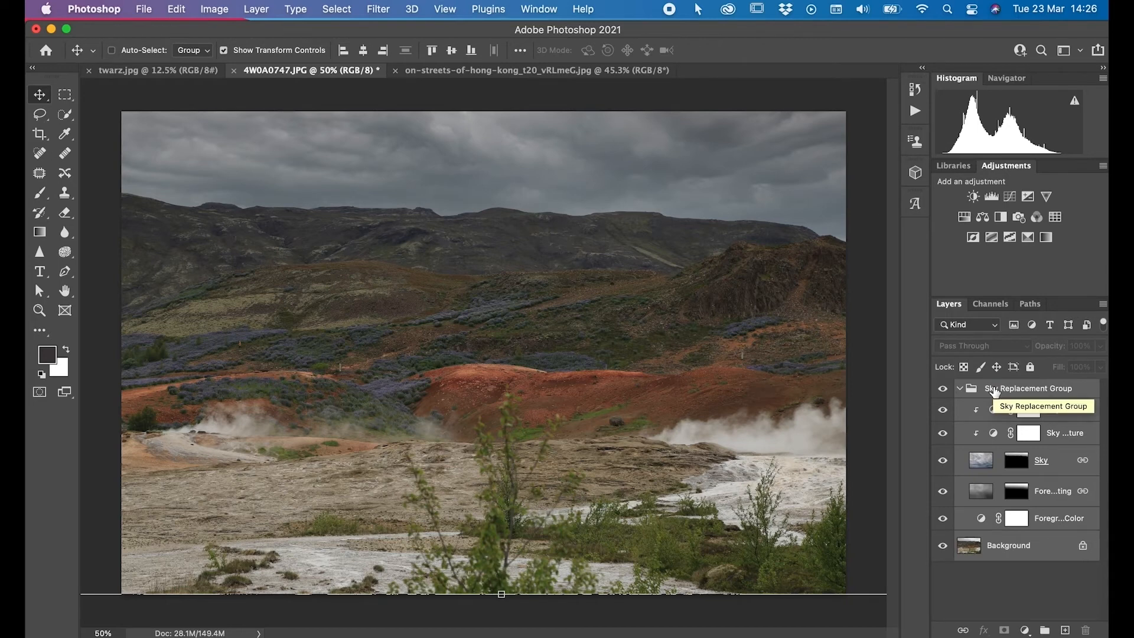
right_click(973, 412)
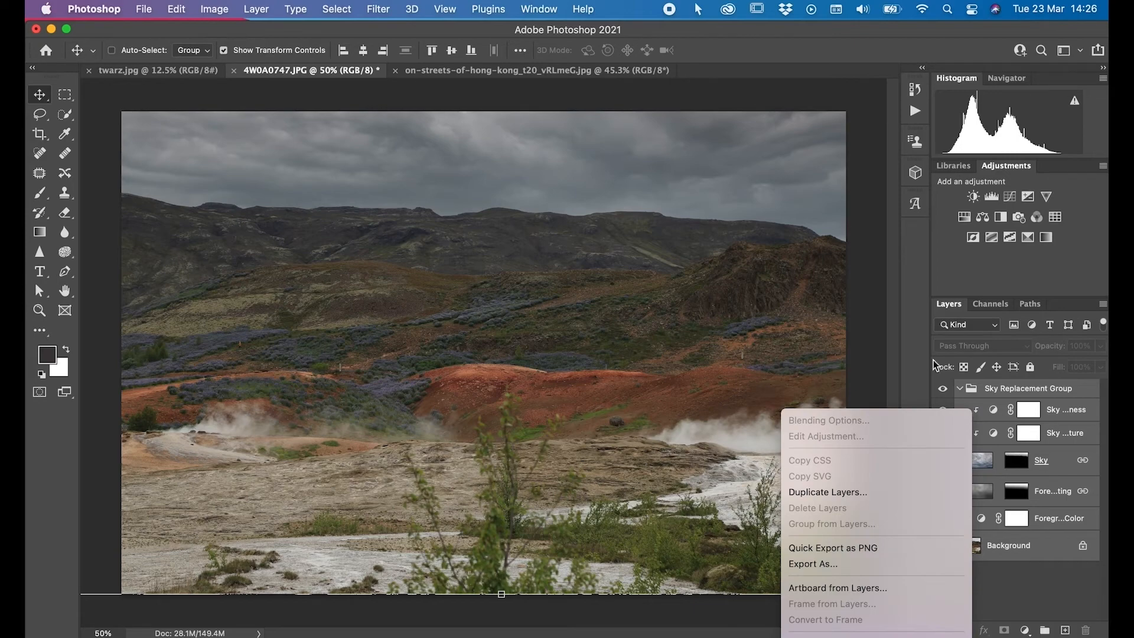
left_click(255, 13)
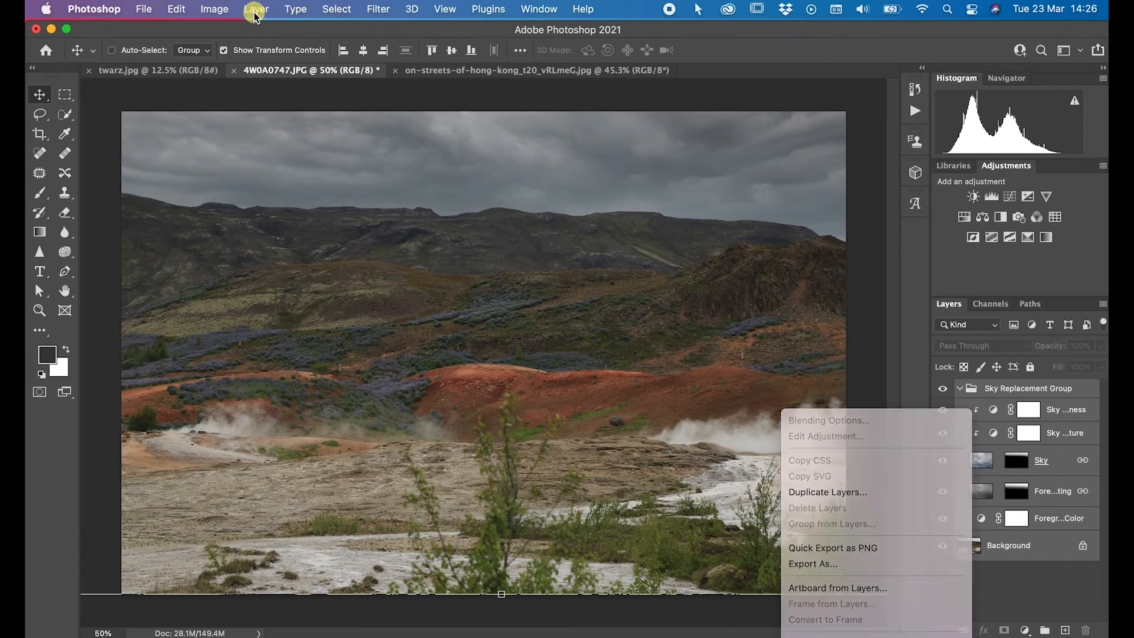
left_click(337, 9)
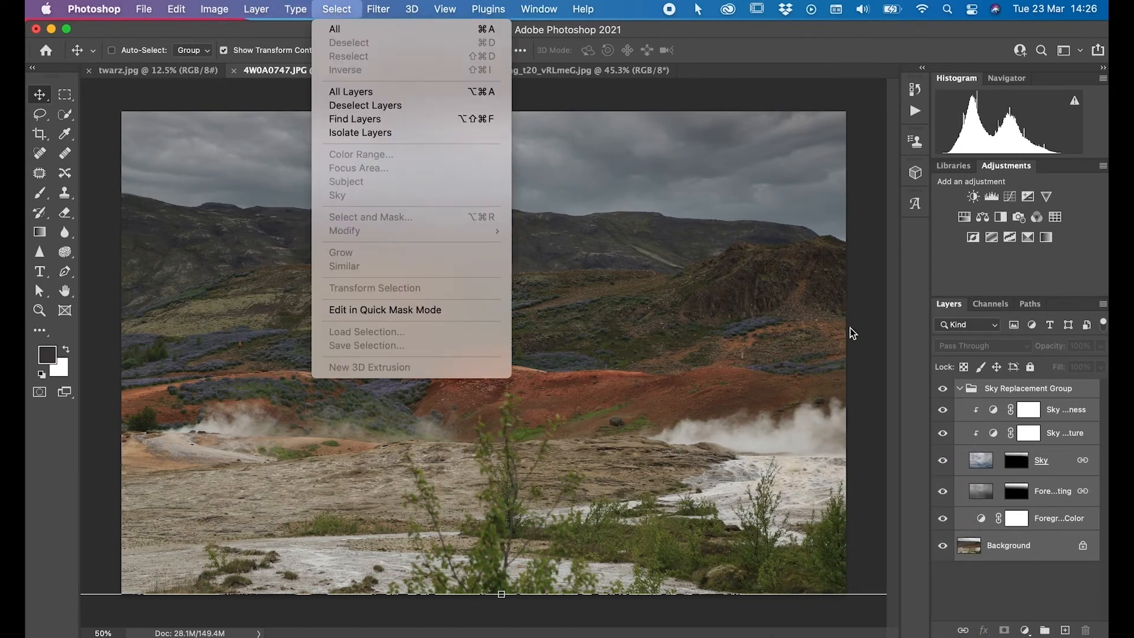
left_click(916, 462)
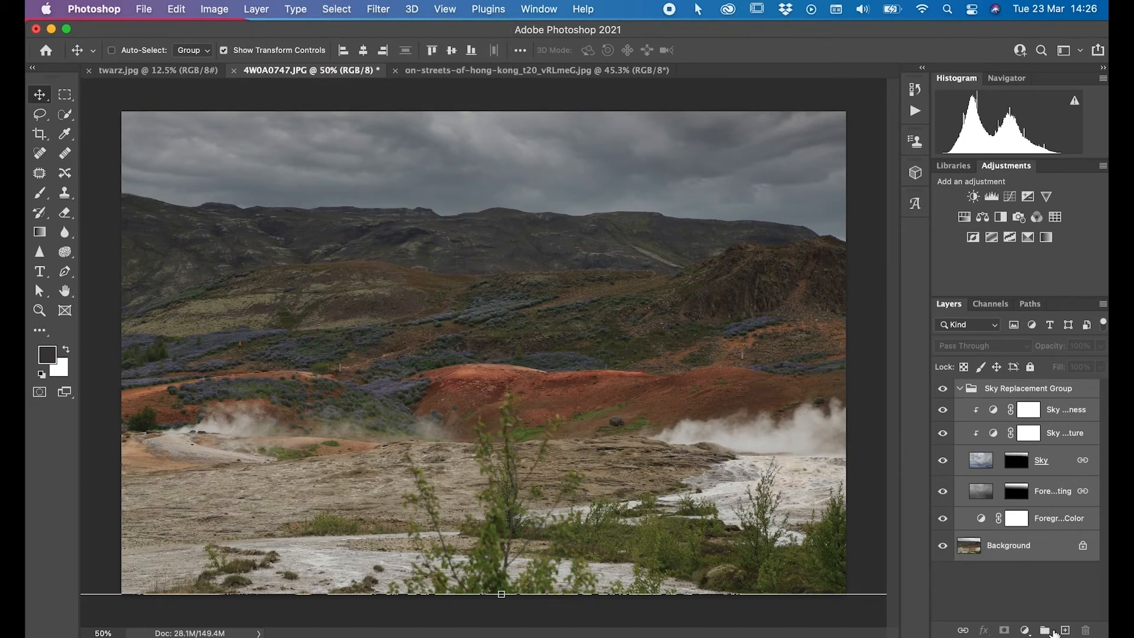
left_click(1009, 587)
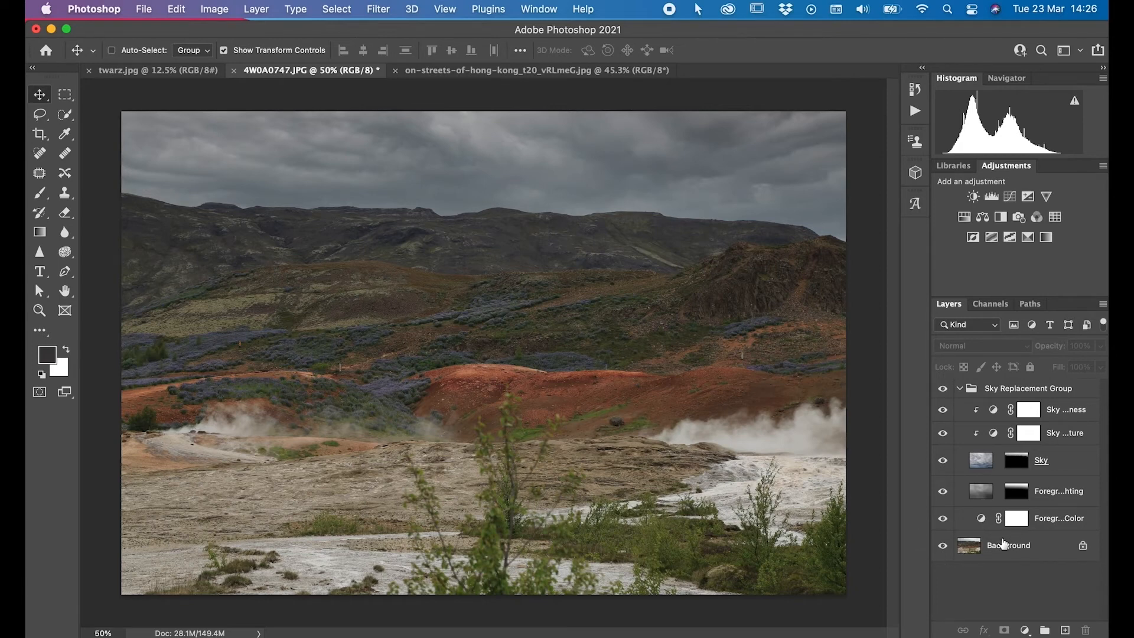
- Select all layers from the Background to the Sky Replacement Group and merge them into one
left_click(1004, 545)
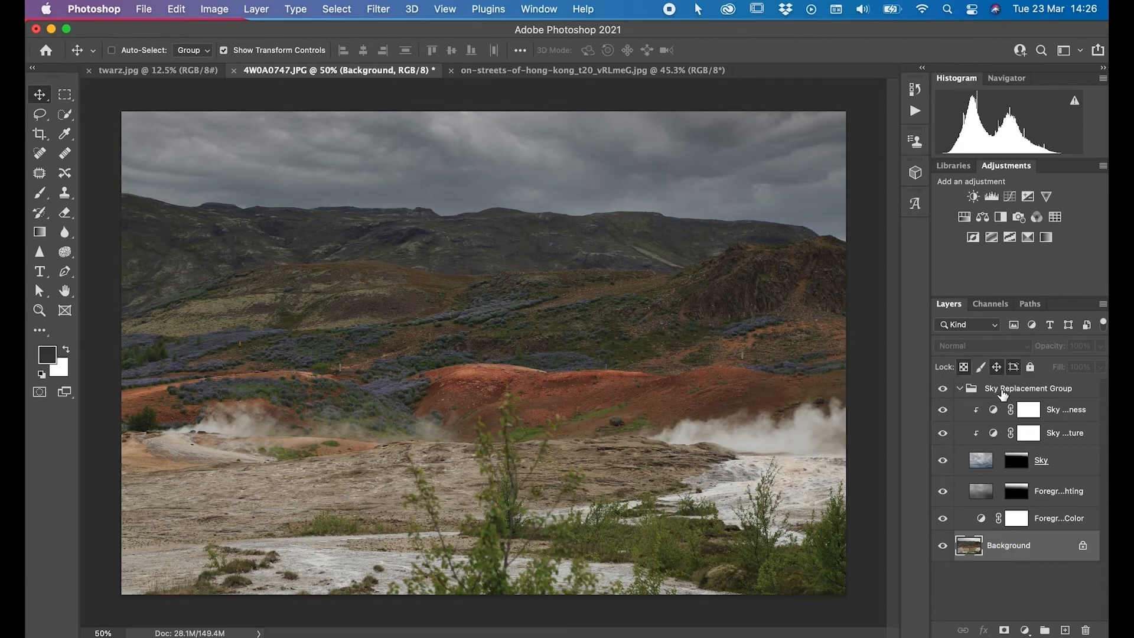
left_click(1004, 393)
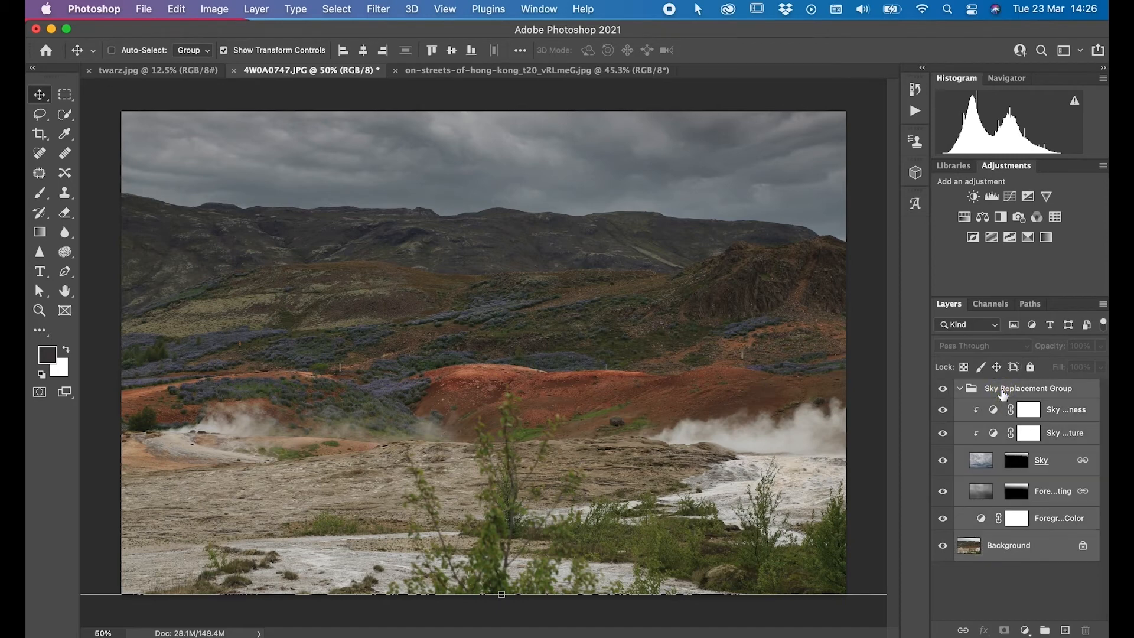
right_click(1010, 446)
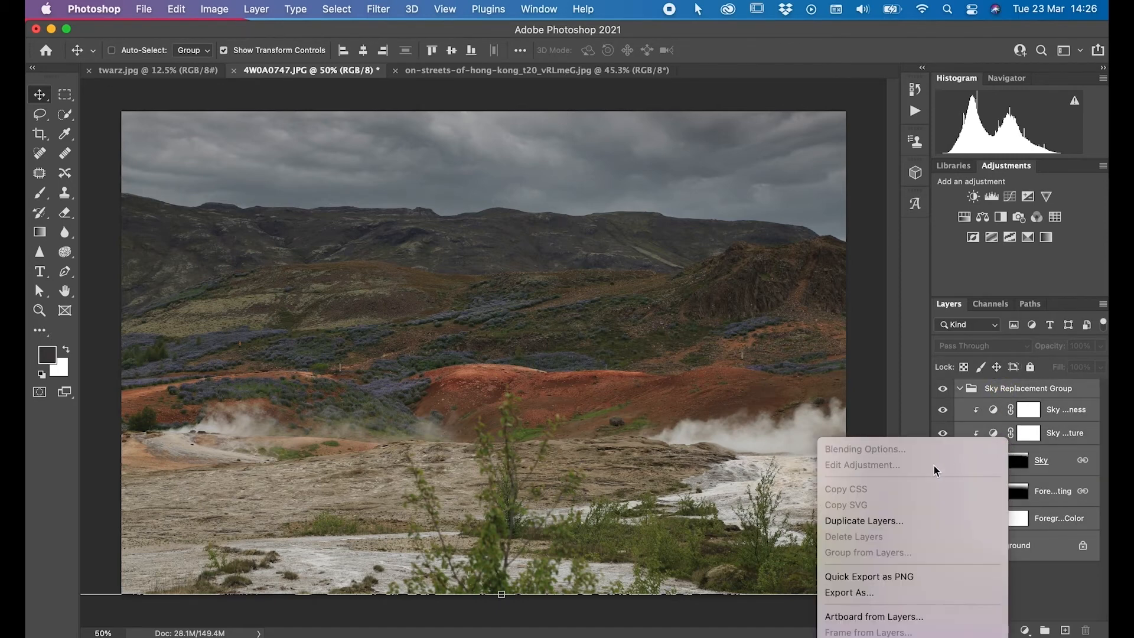
scroll(884, 593, "down", 4)
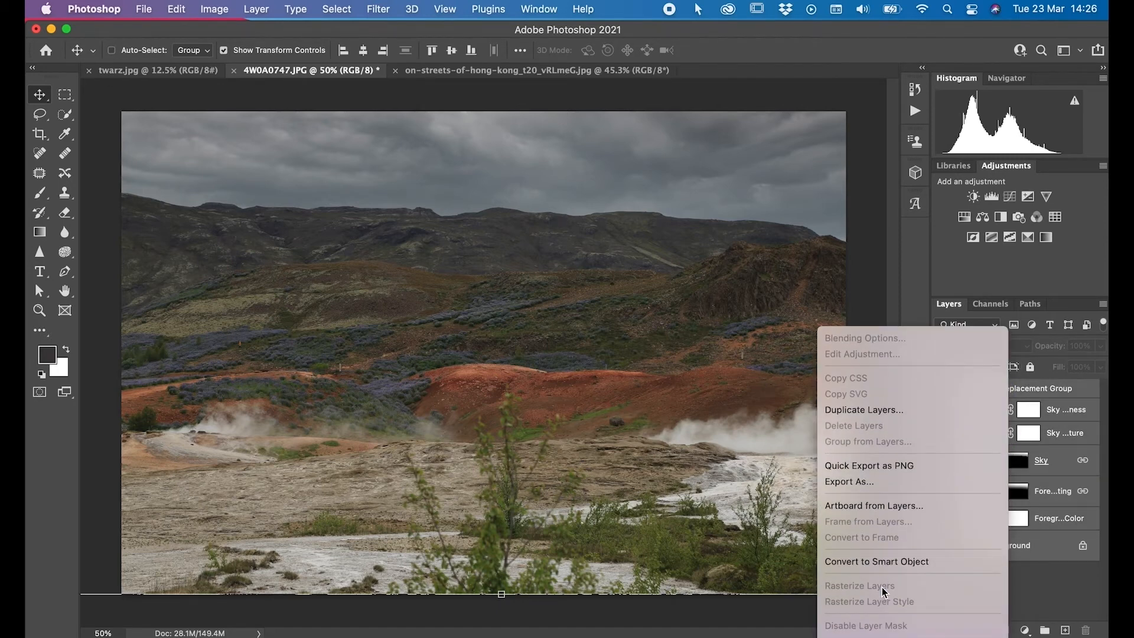
scroll(884, 592, "down", 6)
scroll(883, 591, "down", 6)
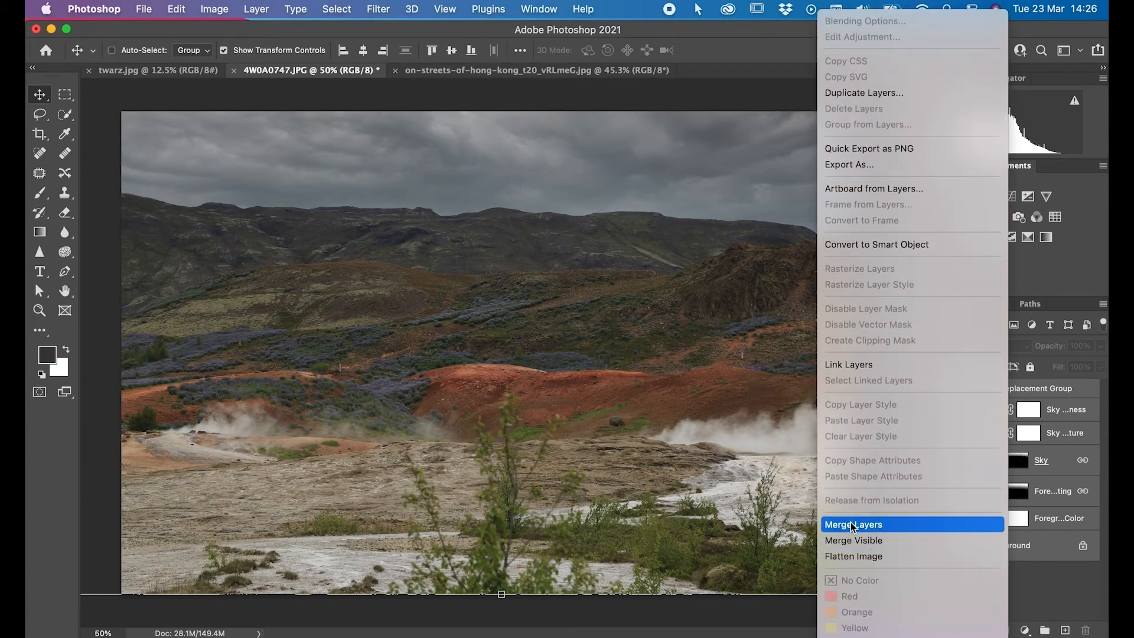
left_click(850, 522)
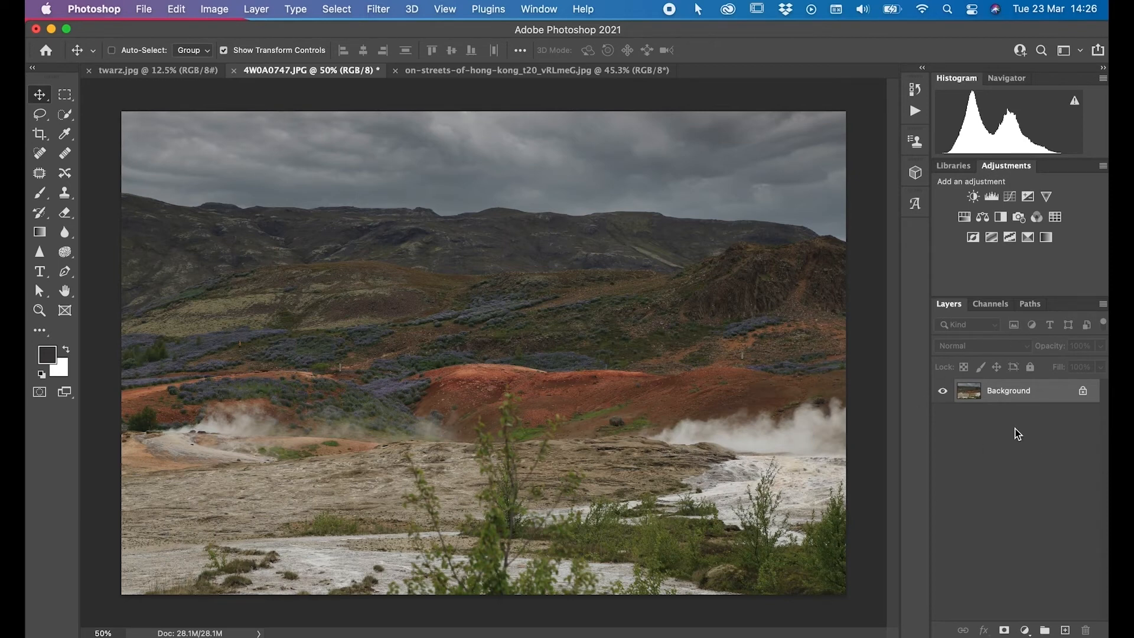
- Unlock the merged Background layer to make it editable, and accept its default blending options
left_click(1083, 394)
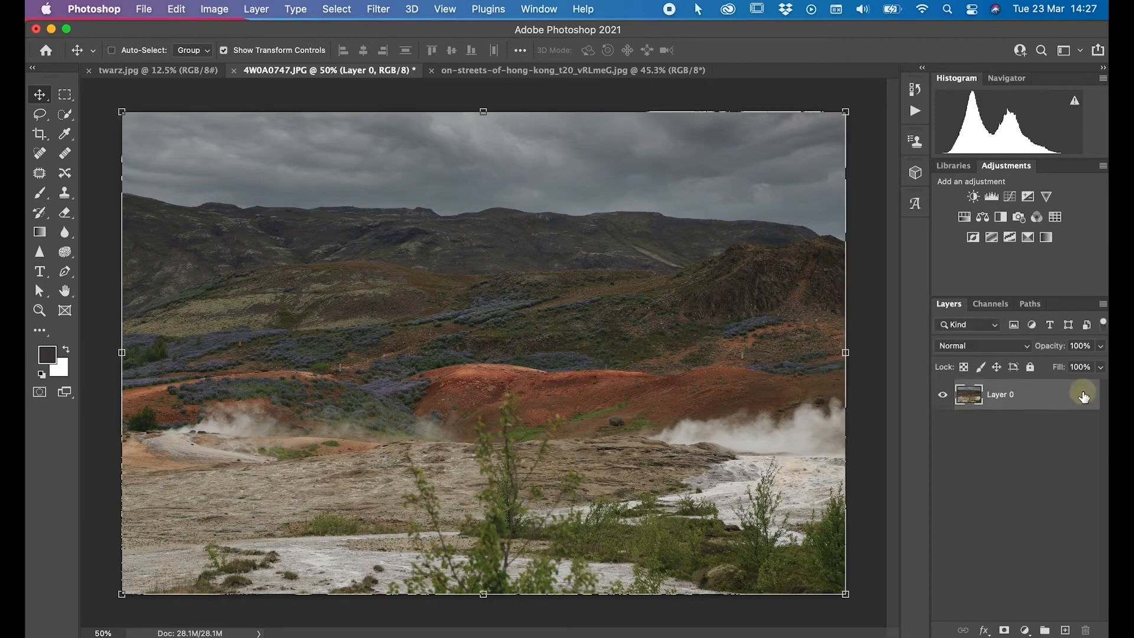
double_click(1085, 395)
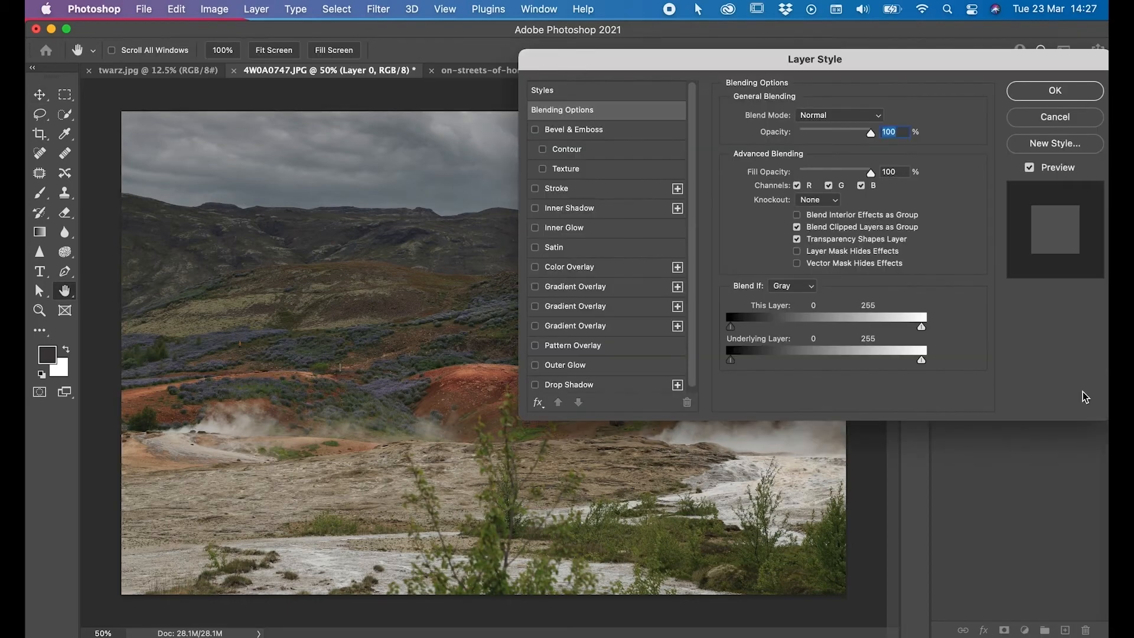
left_click(1042, 94)
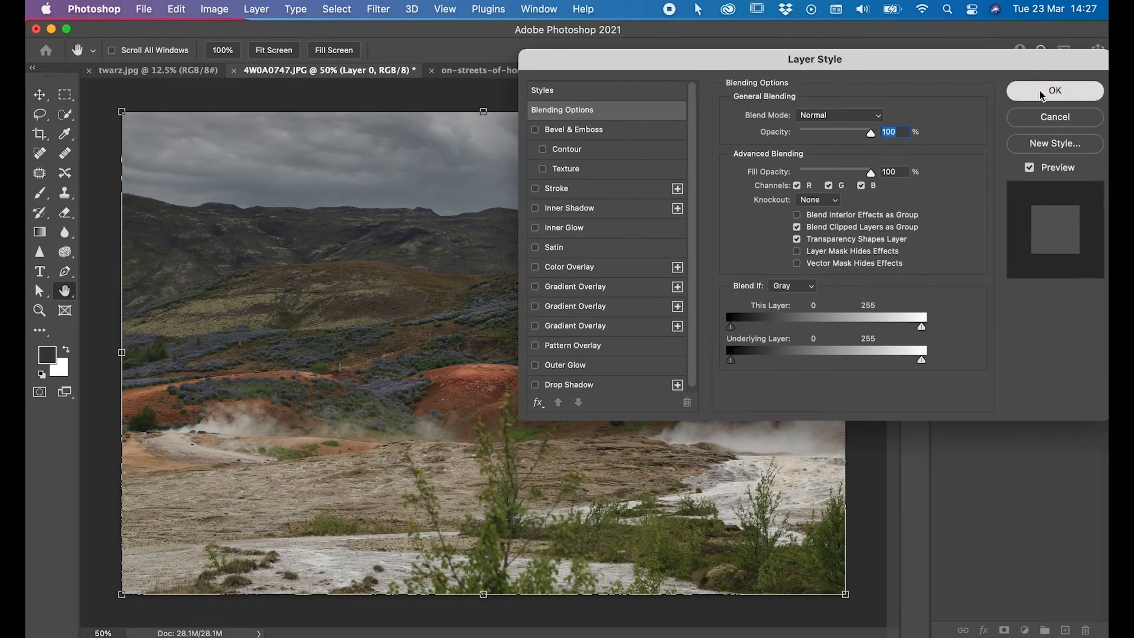
key("v")
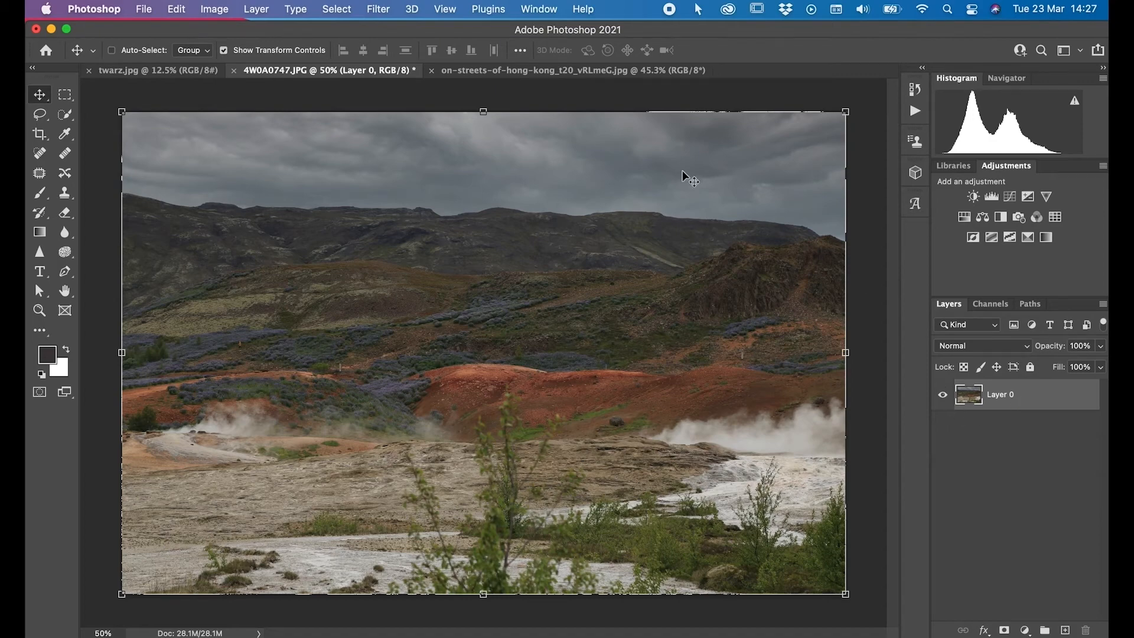
- Open the landscape layer in the Camera Raw Filter and examine the tonal ranges in its histogram
left_click(378, 10)
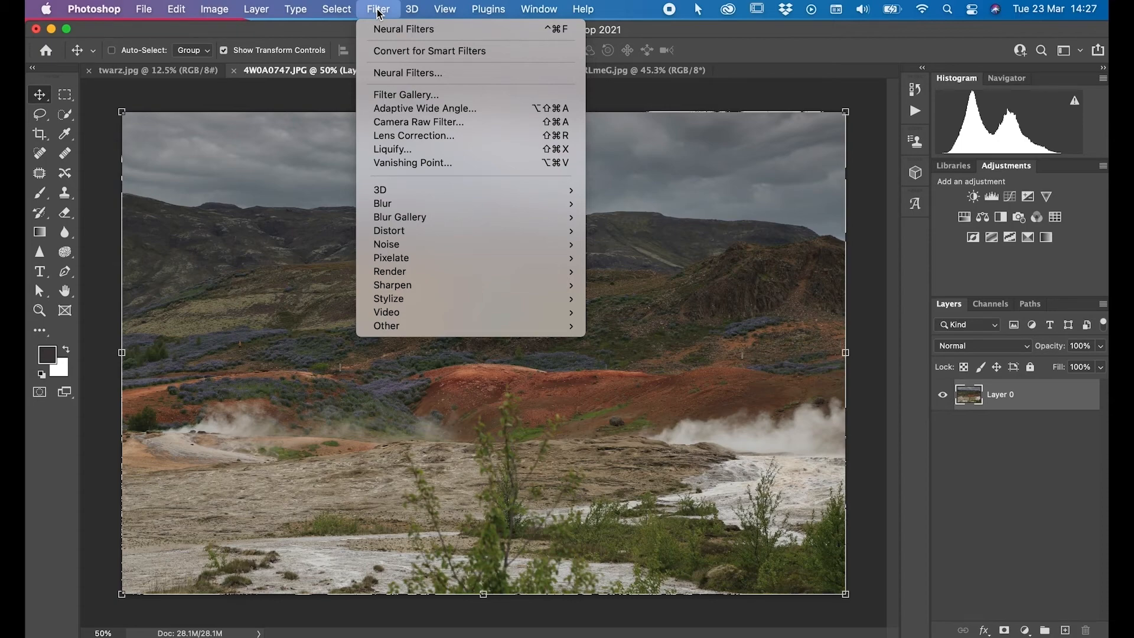
left_click(391, 126)
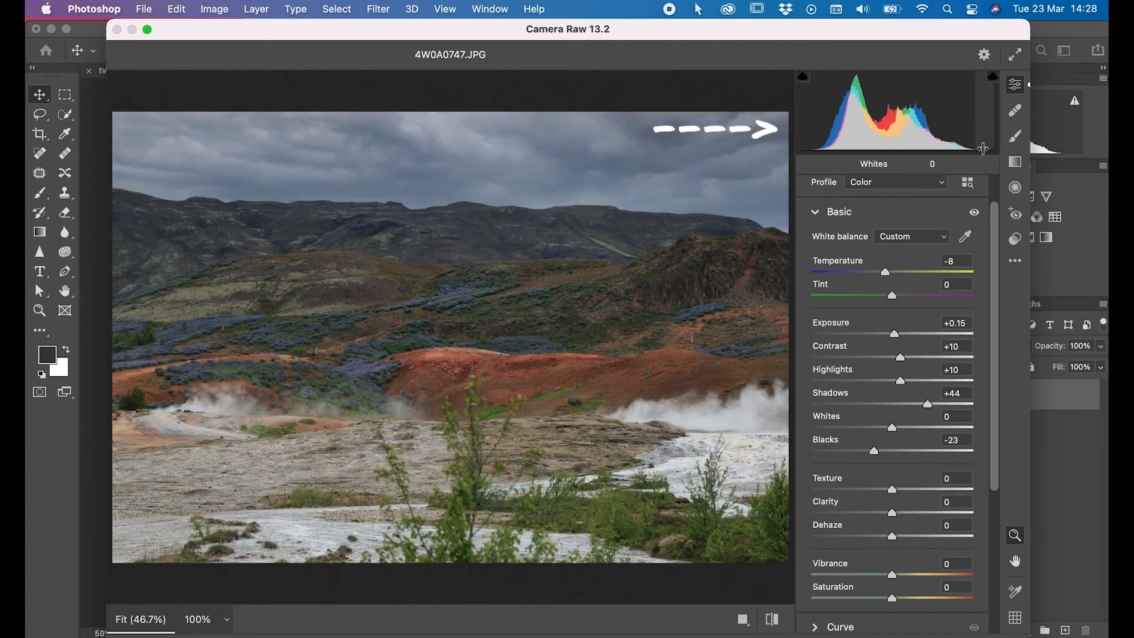
mouse_move(805, 145)
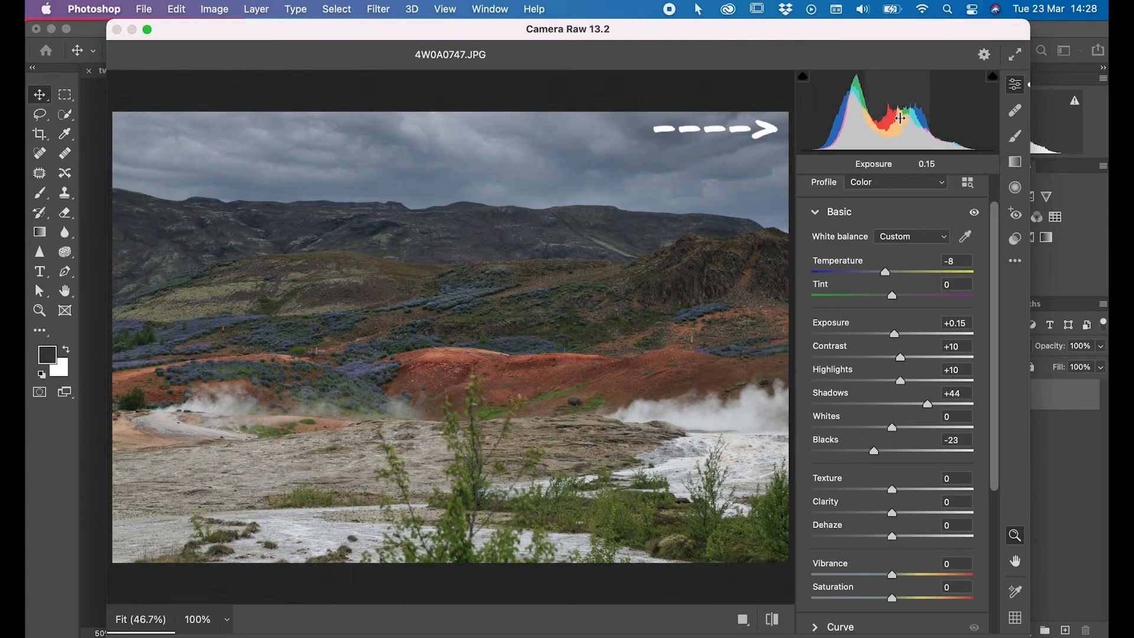
mouse_move(973, 132)
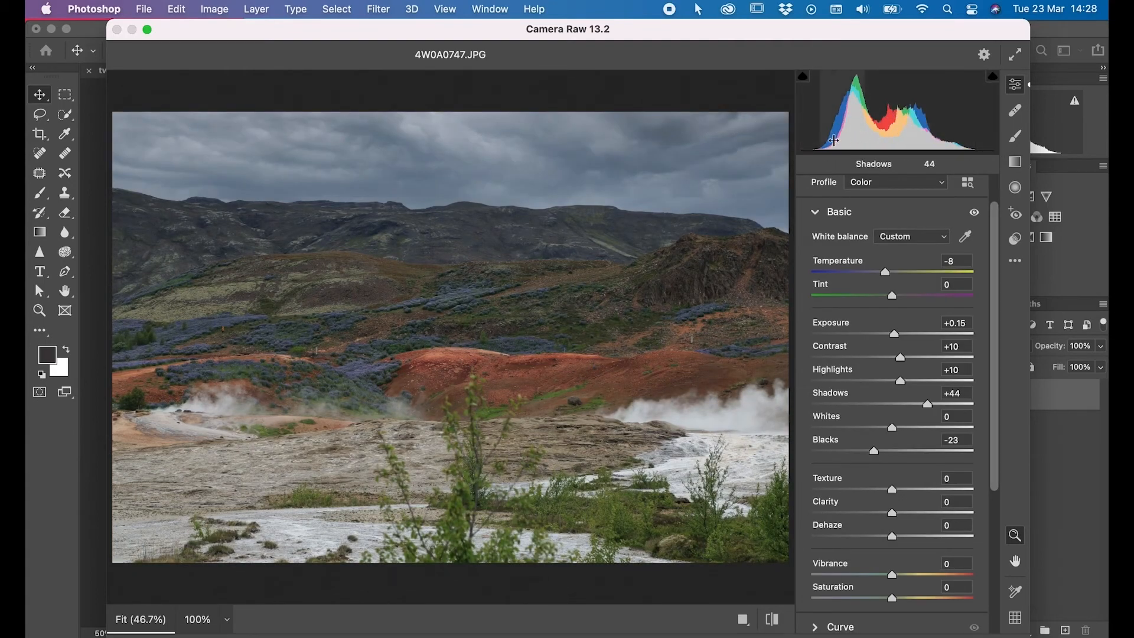
mouse_move(842, 132)
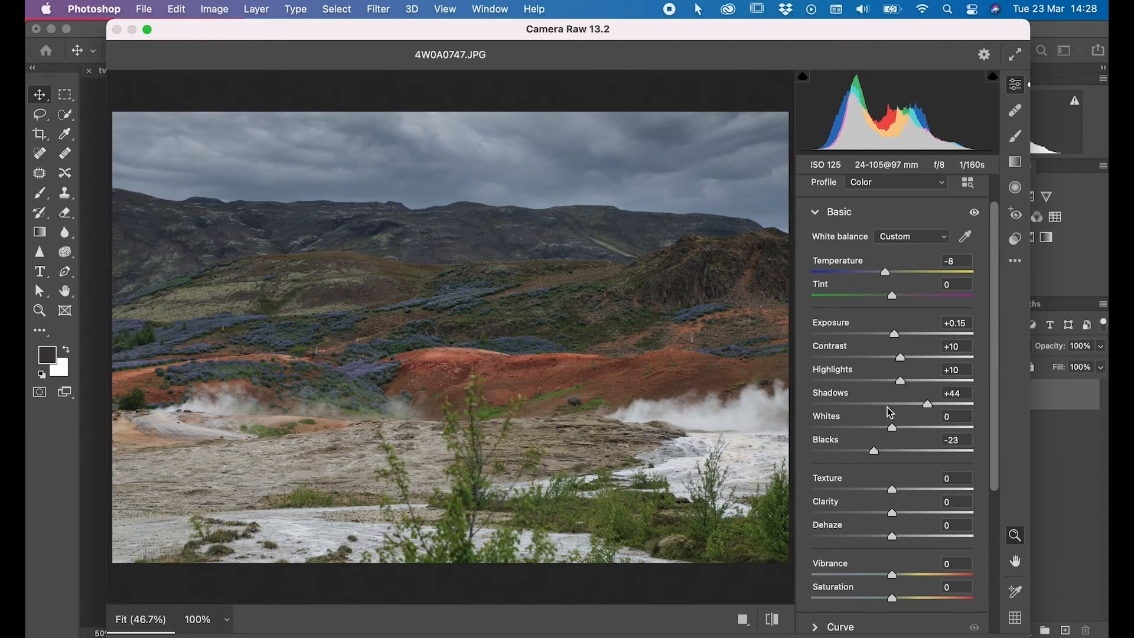
- Set Whites to +45 and Blacks to -38 in the Basic adjustments, checking both ends of the histogram
left_click_drag(893, 429, 928, 431)
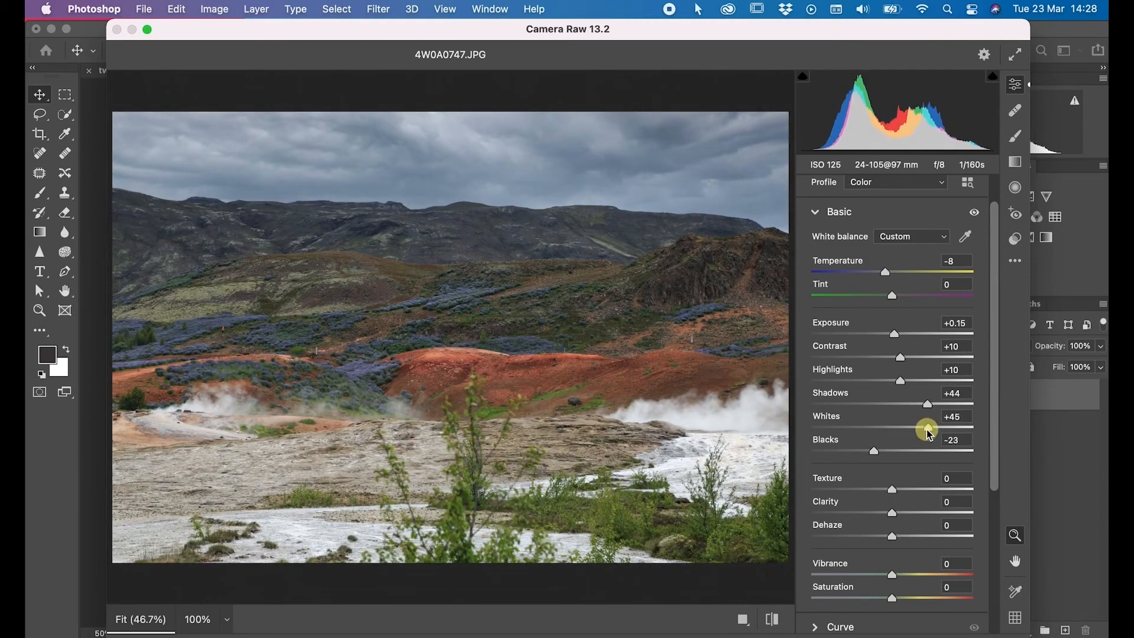
mouse_move(992, 143)
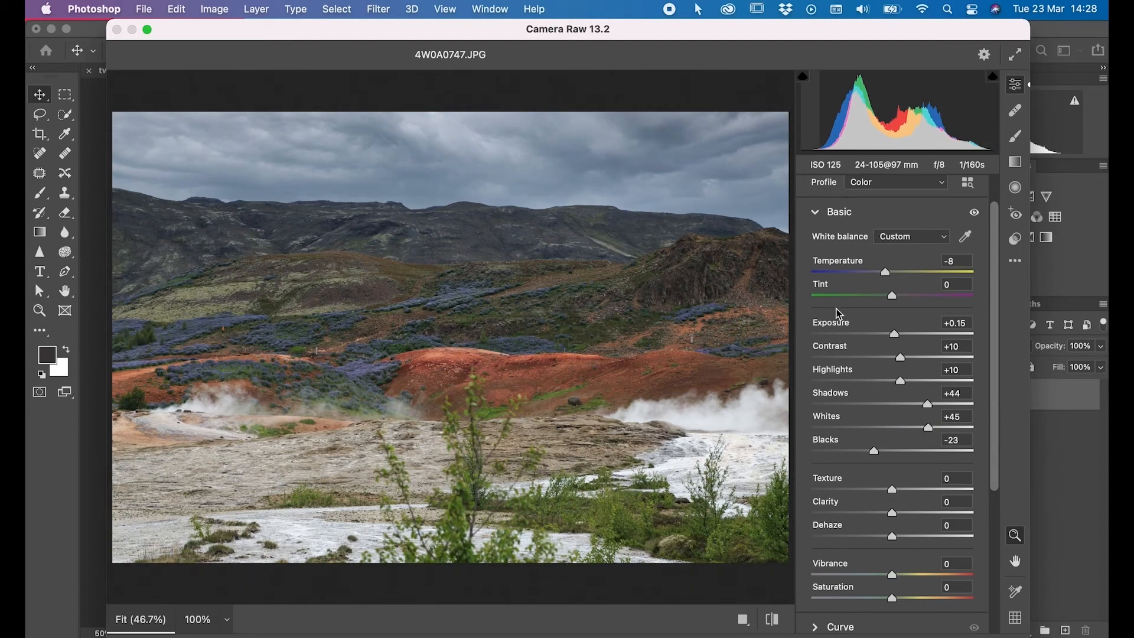
left_click_drag(874, 453, 866, 460)
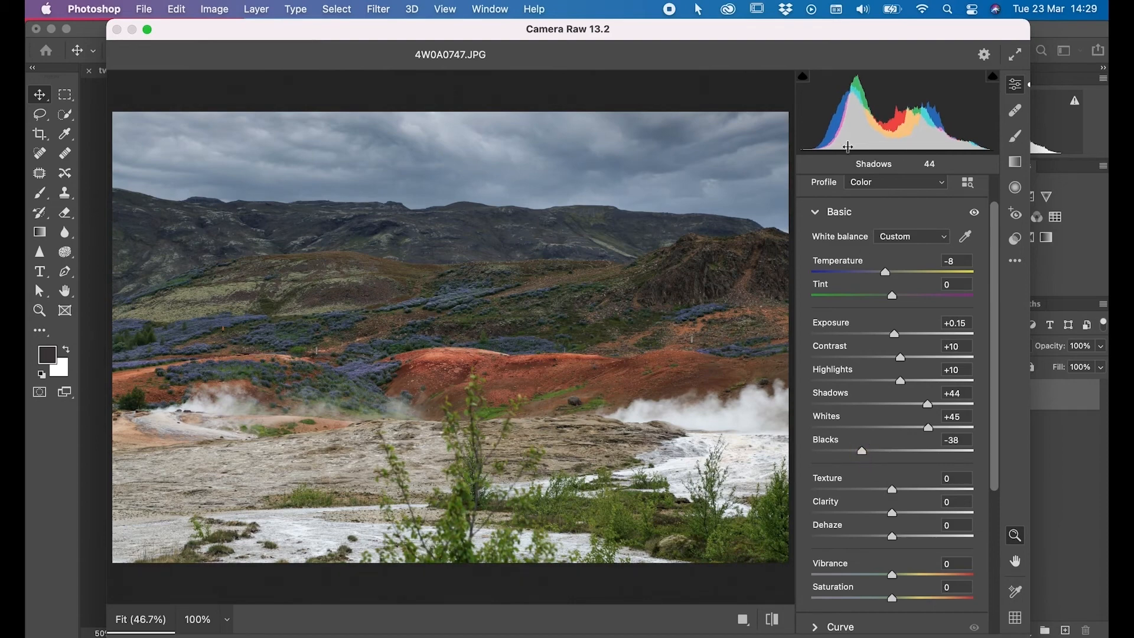
mouse_move(807, 138)
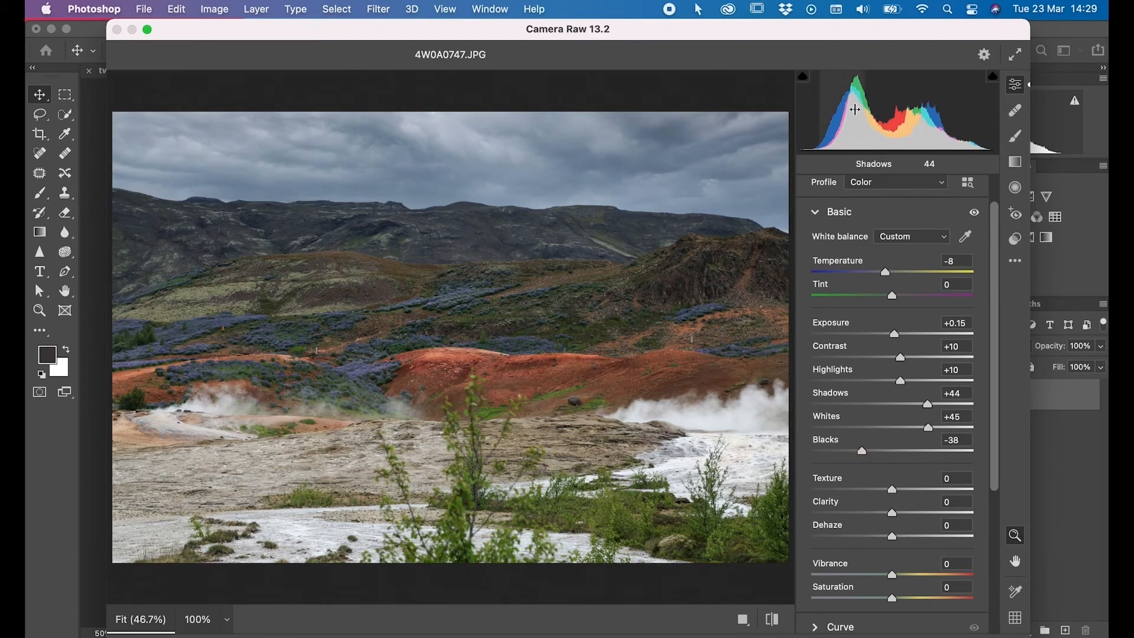
- Set Highlights to +12, Shadows to +14, Clarity to +13 and Dehaze to +12, and raise Exposure slightly
left_click_drag(927, 405, 903, 384)
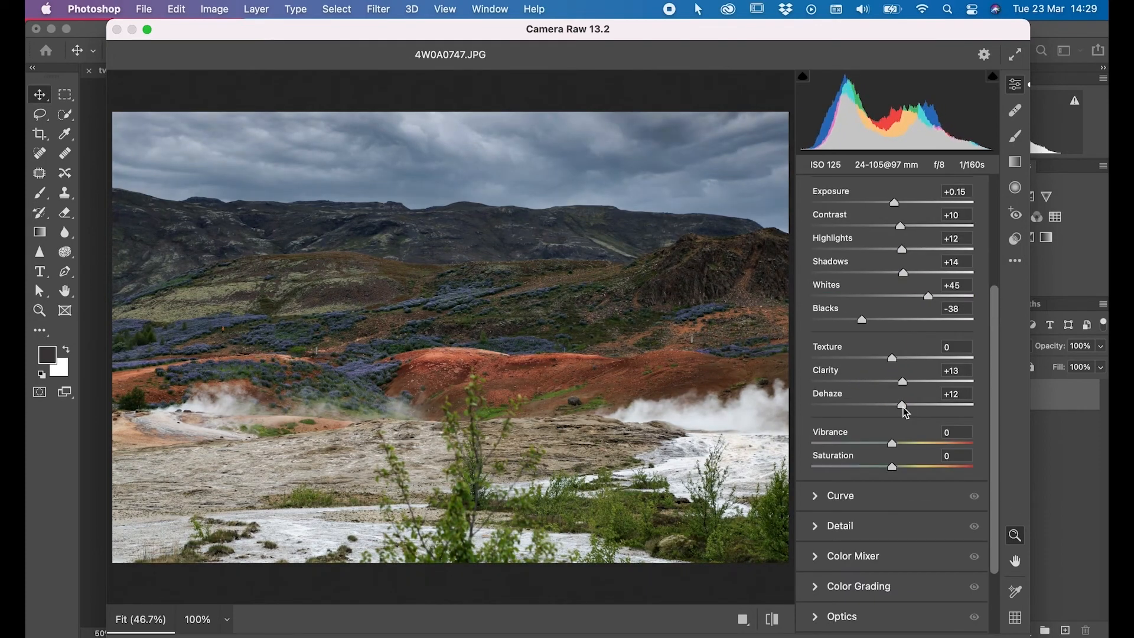
scroll(892, 401, "up", 3)
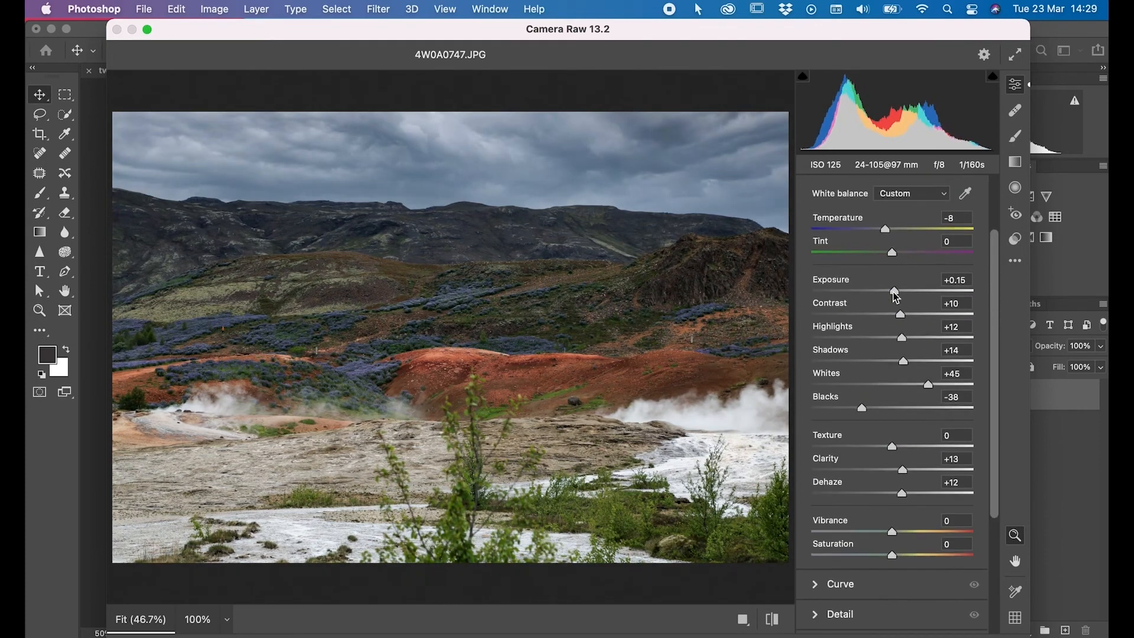
scroll(857, 451, "down", 4)
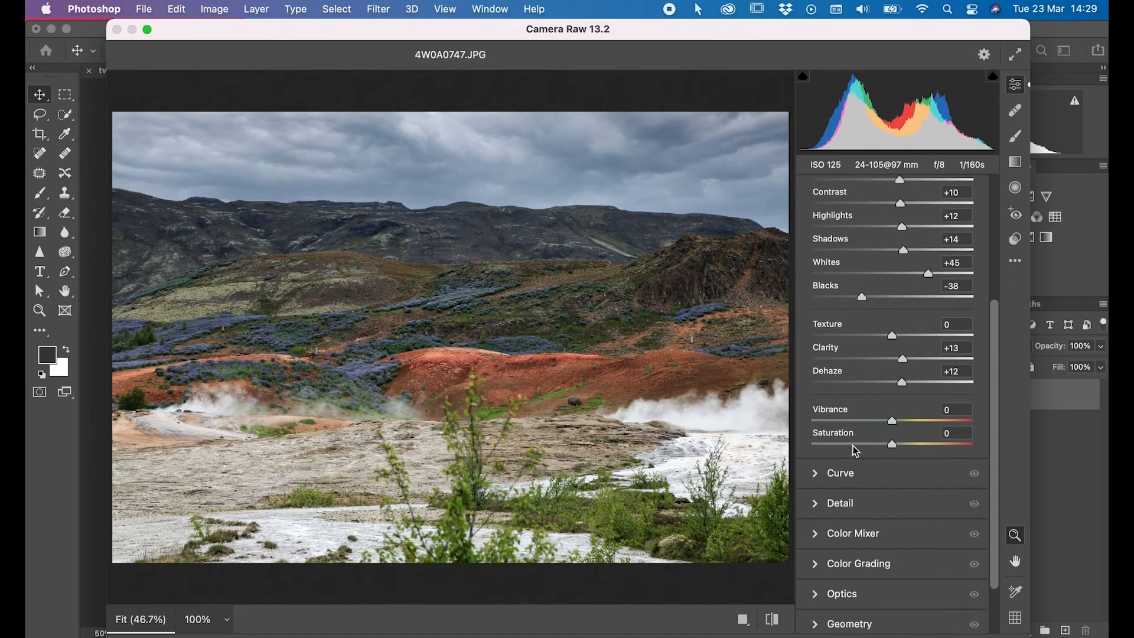
- Collapse the Basic adjustments and set the Grain effect to 17
scroll(867, 359, "down", 3)
left_click(813, 413)
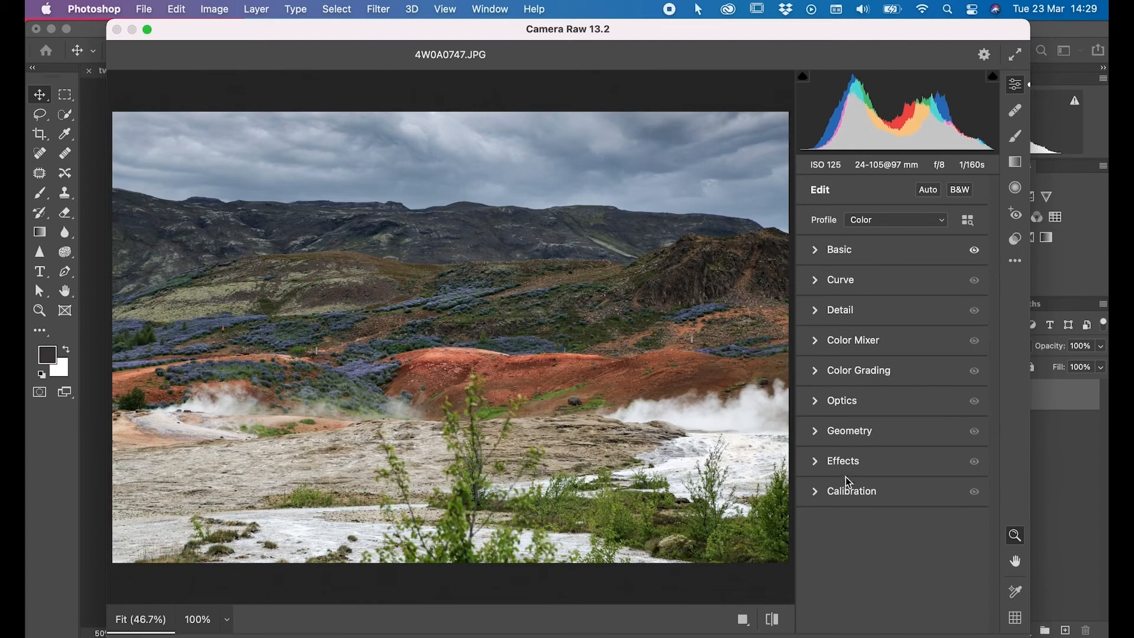
left_click(819, 467)
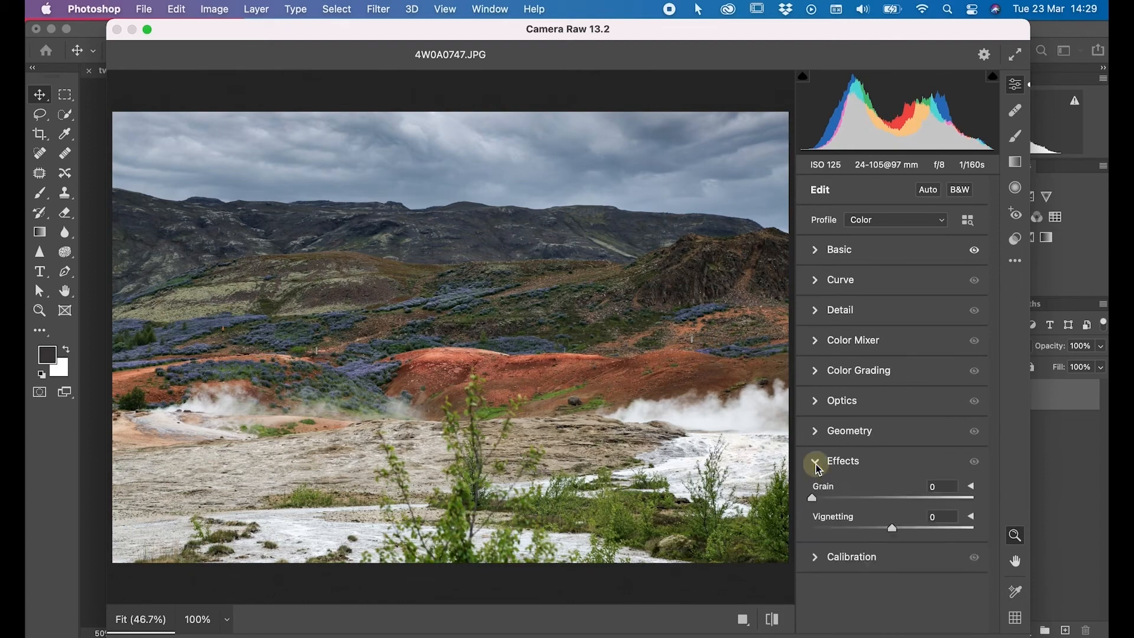
left_click_drag(815, 505, 843, 509)
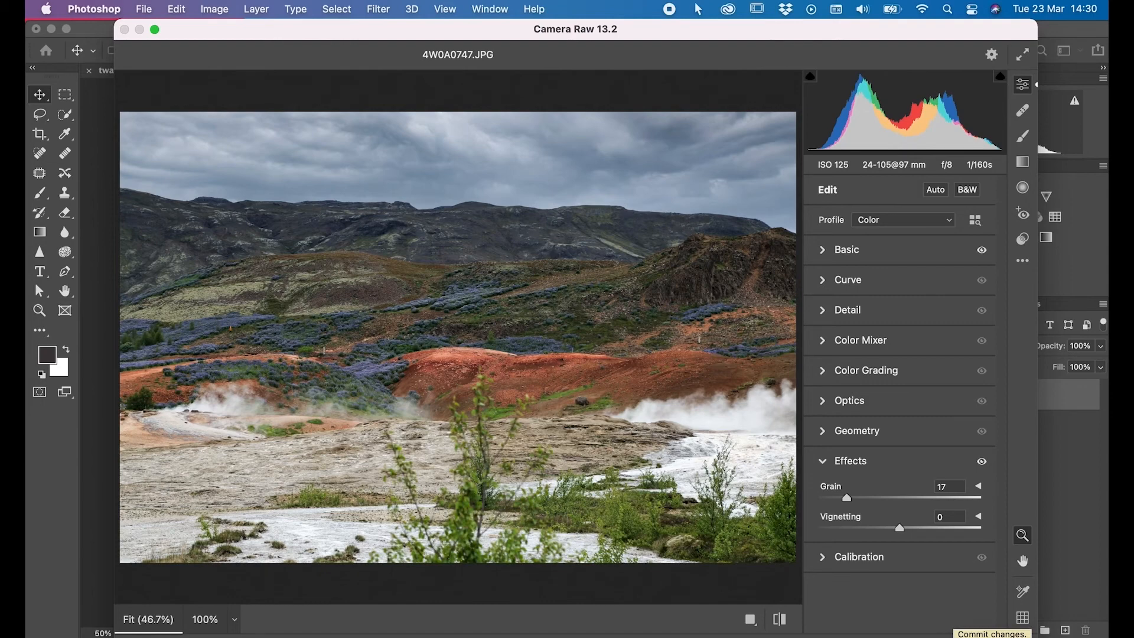
- Compare the landscape's default and current settings twice, and commit the Camera Raw adjustments
left_click(780, 621)
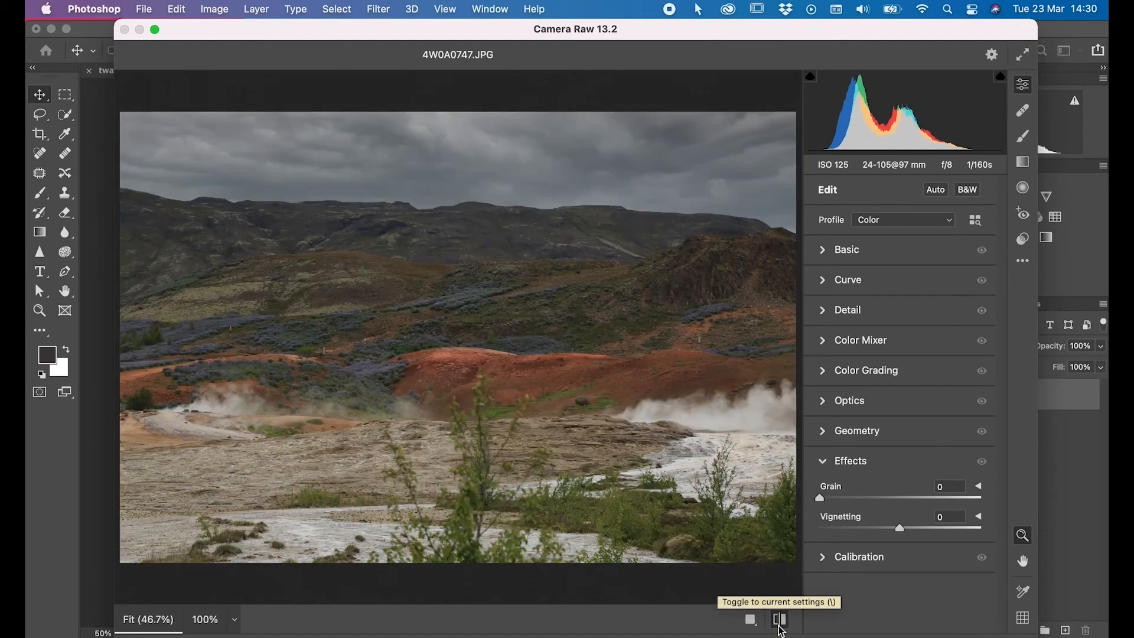
left_click(780, 620)
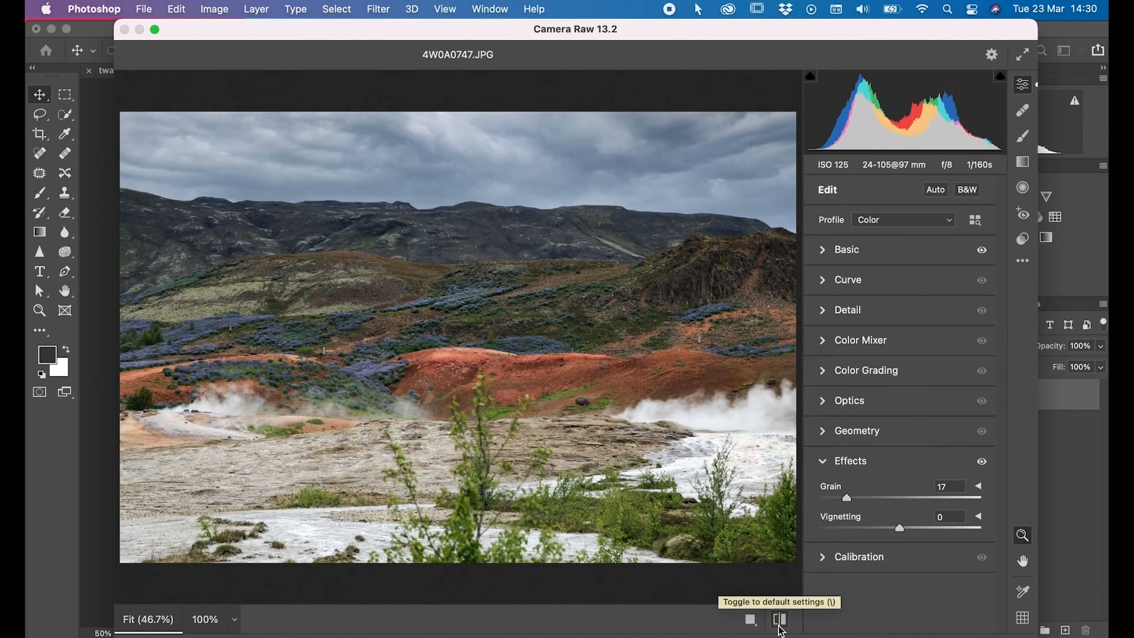
left_click(780, 620)
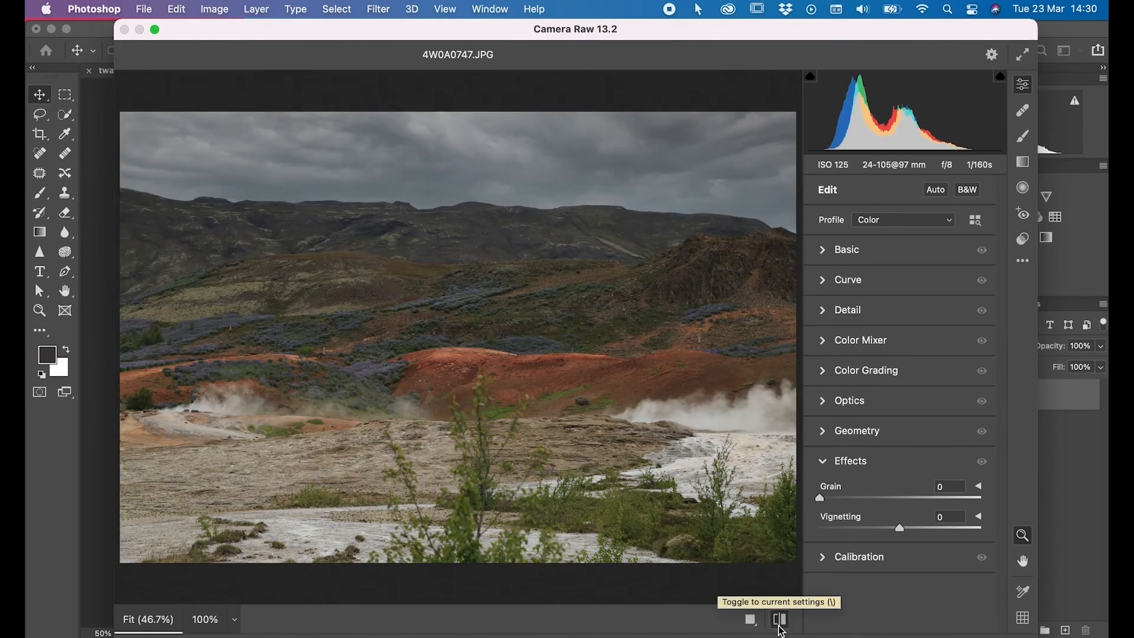
left_click(780, 627)
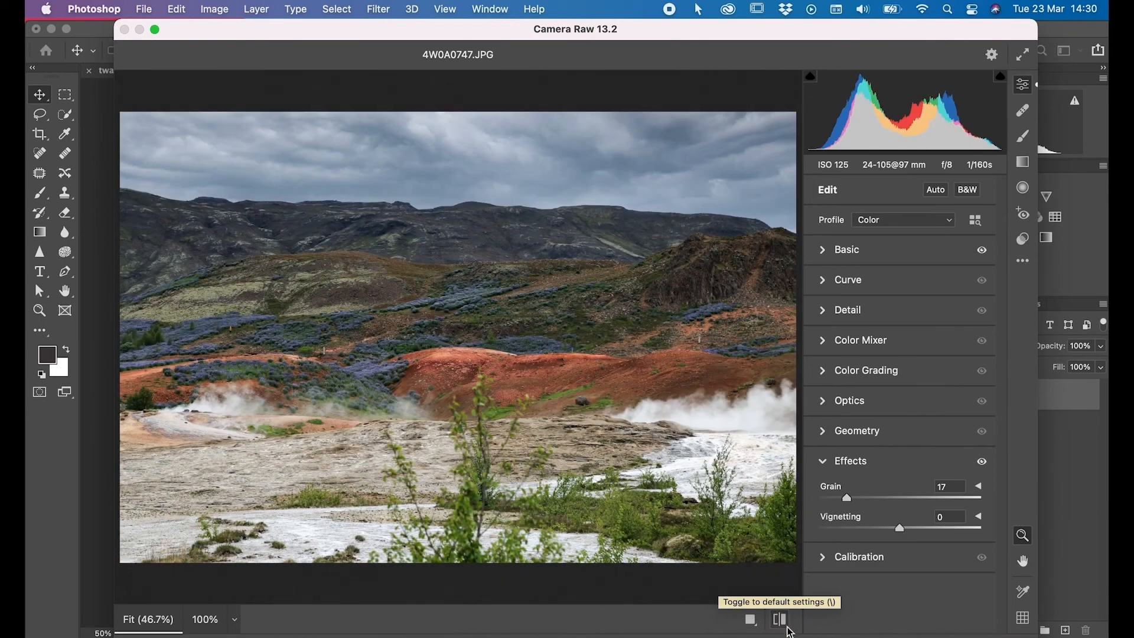
left_click(1002, 636)
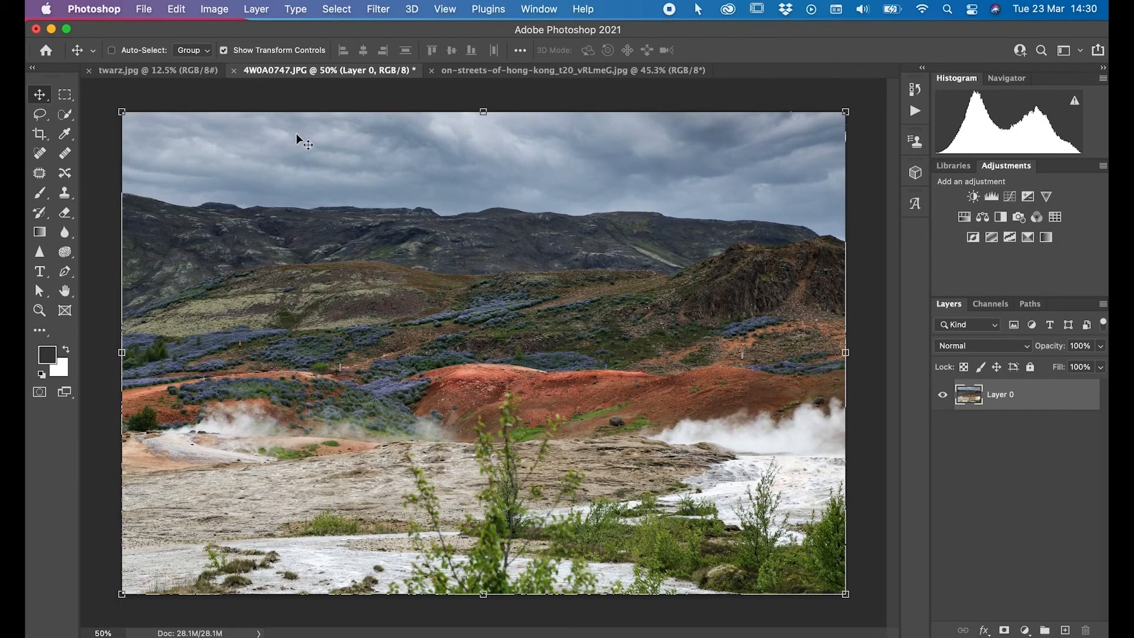
- Open the Export As settings for the adjusted landscape image
left_click(145, 9)
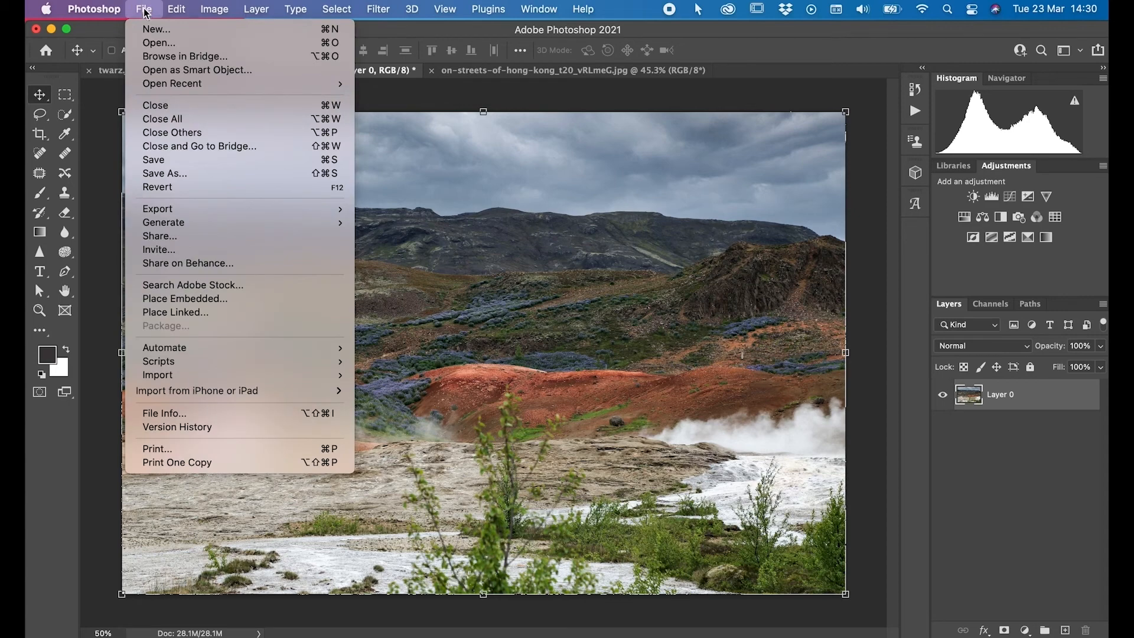
mouse_move(159, 208)
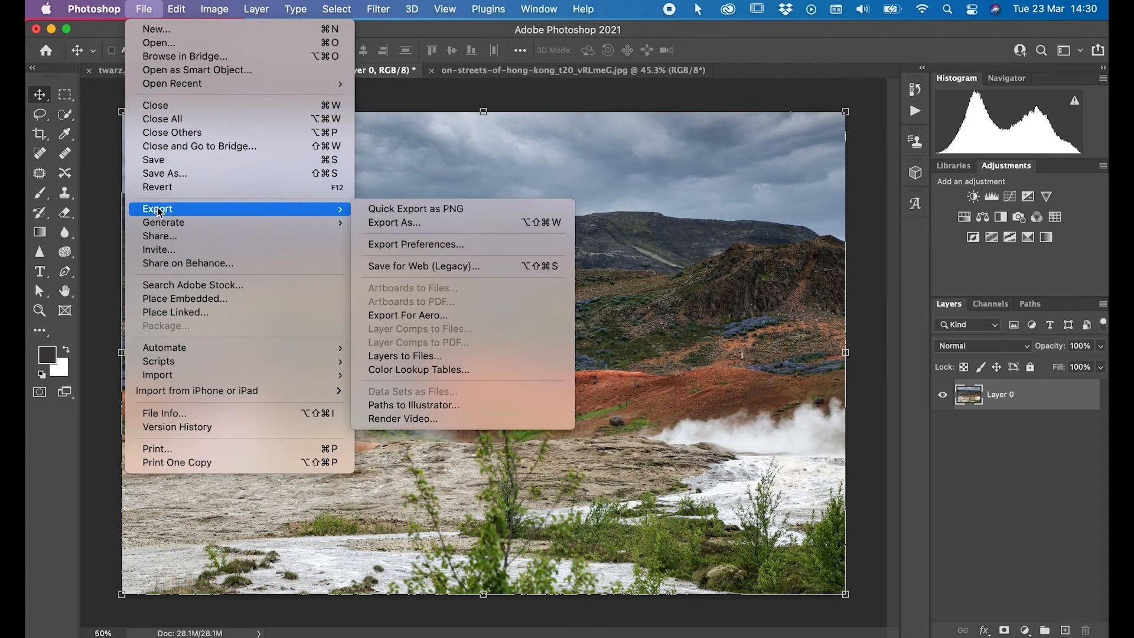
left_click(384, 223)
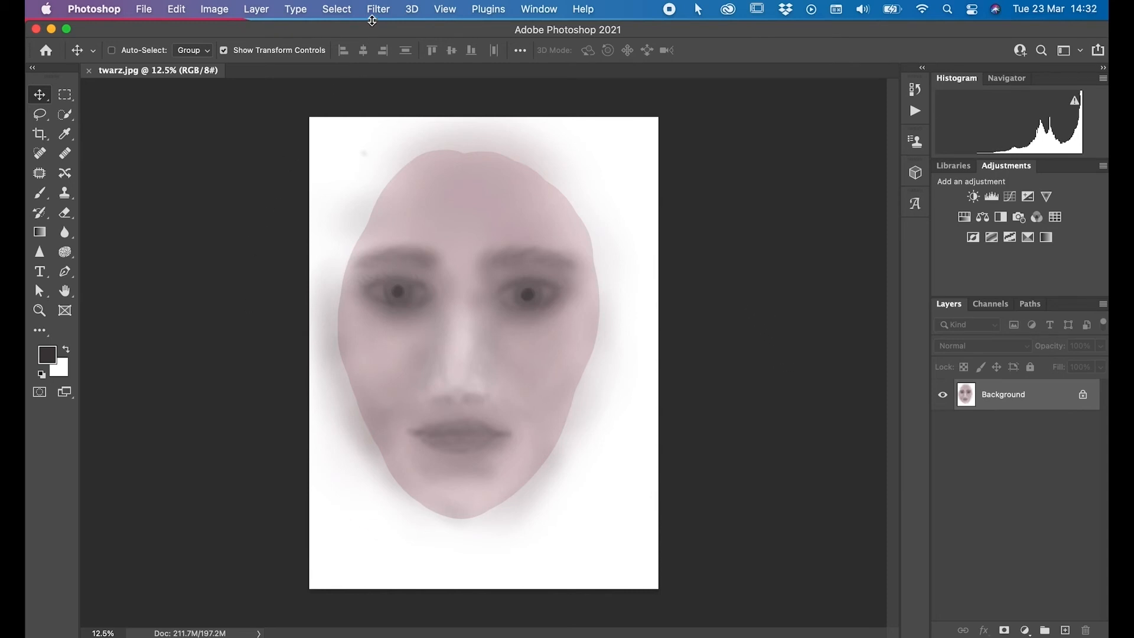
- Open Neural Filters for the face drawing twarz.jpg and enable Style Transfer
left_click(378, 10)
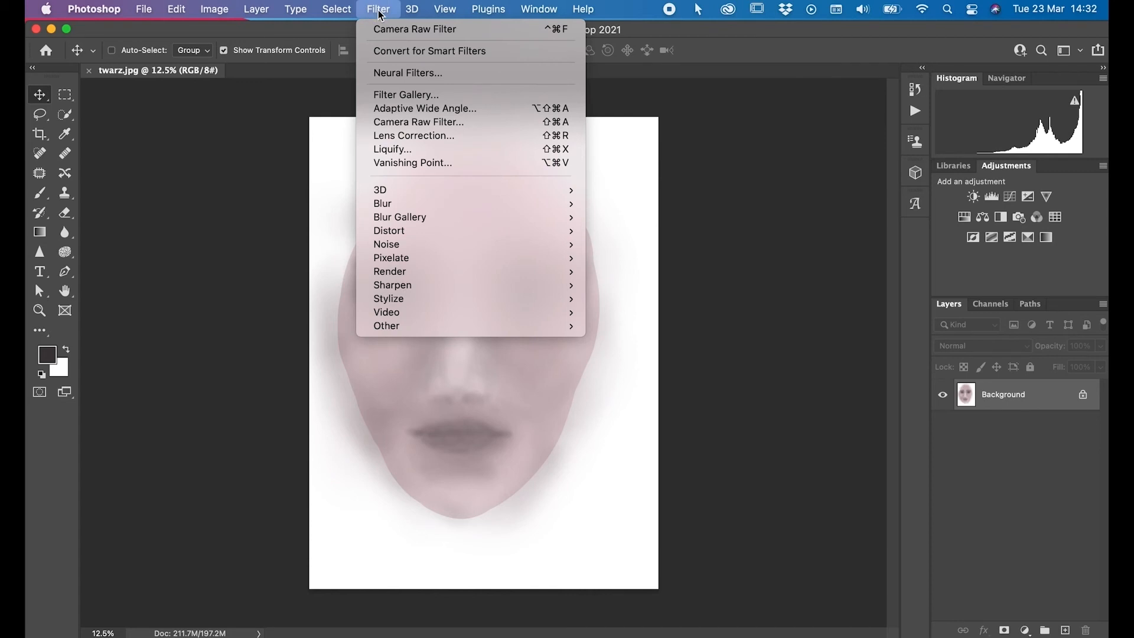
left_click(408, 72)
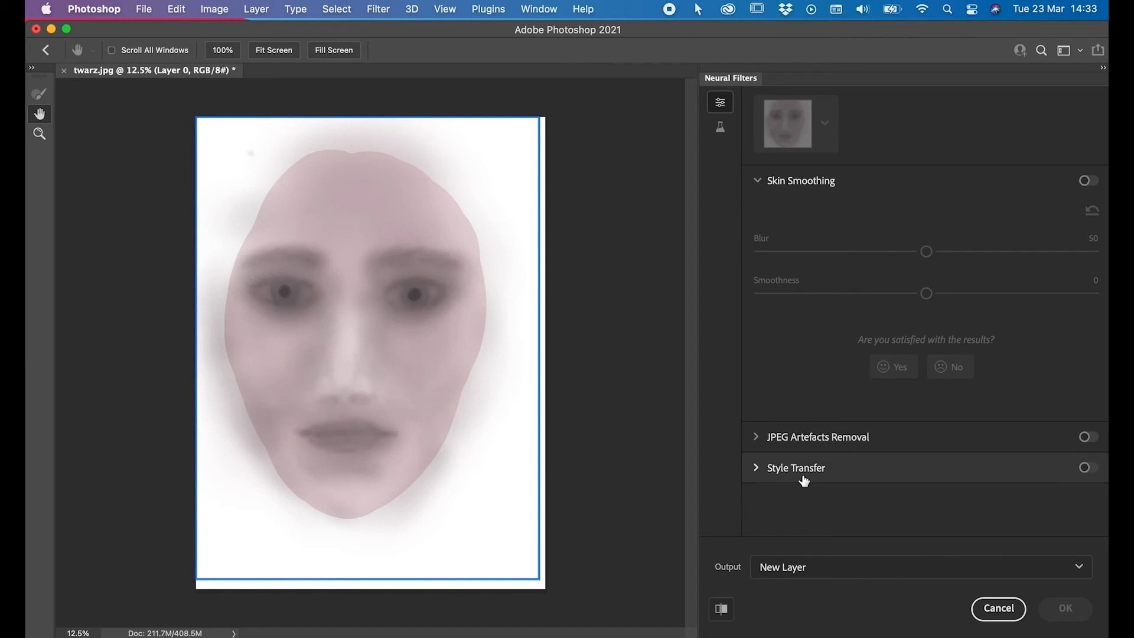
left_click(756, 469)
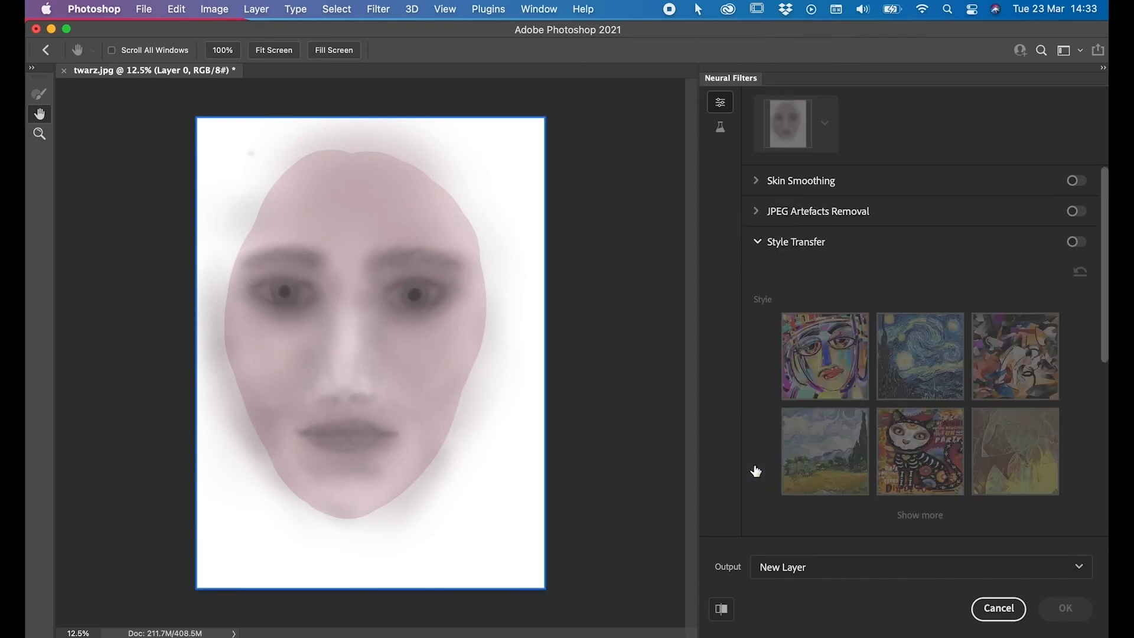
left_click(1076, 243)
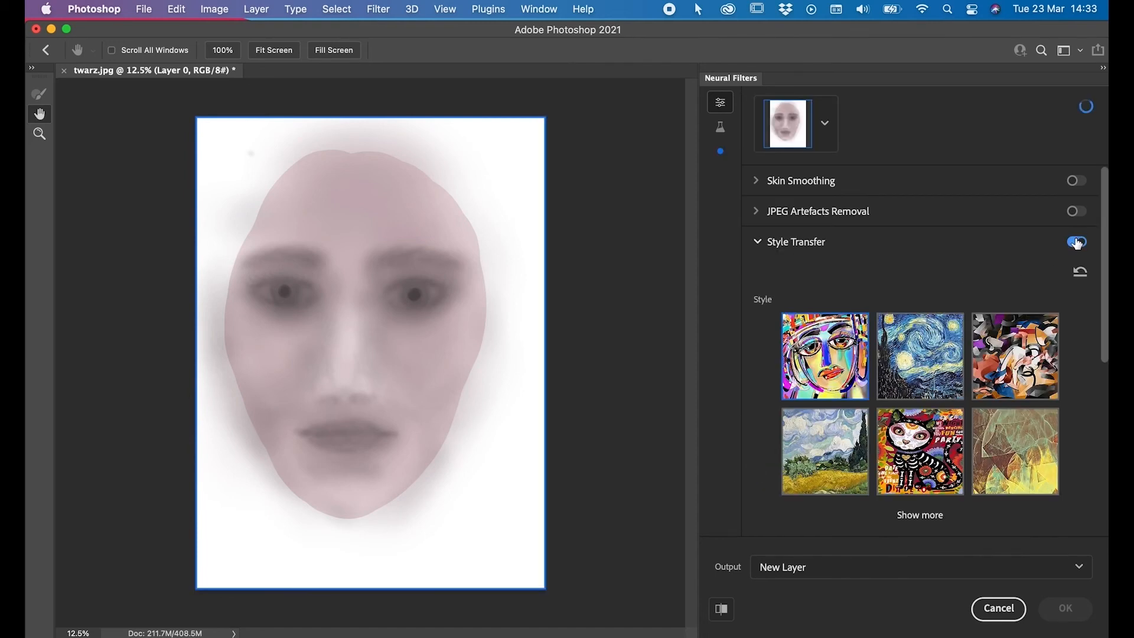
- Expand the Style Transfer gallery and examine the available artistic styles
left_click(922, 516)
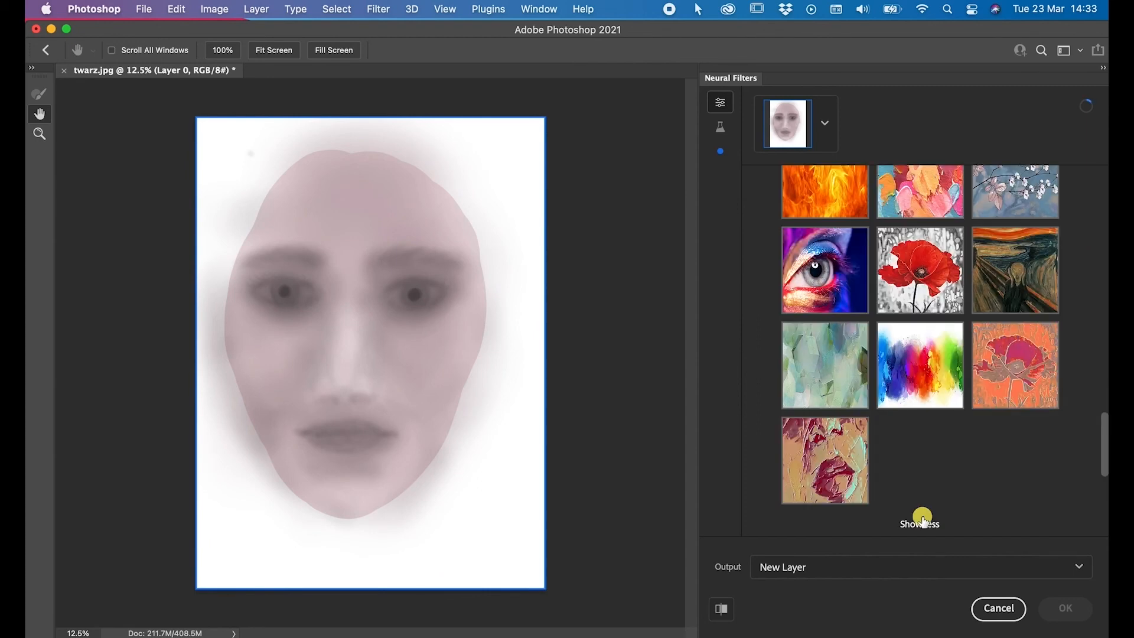
left_click(922, 522)
left_click(920, 516)
scroll(903, 349, "up", 5)
scroll(903, 349, "up", 10)
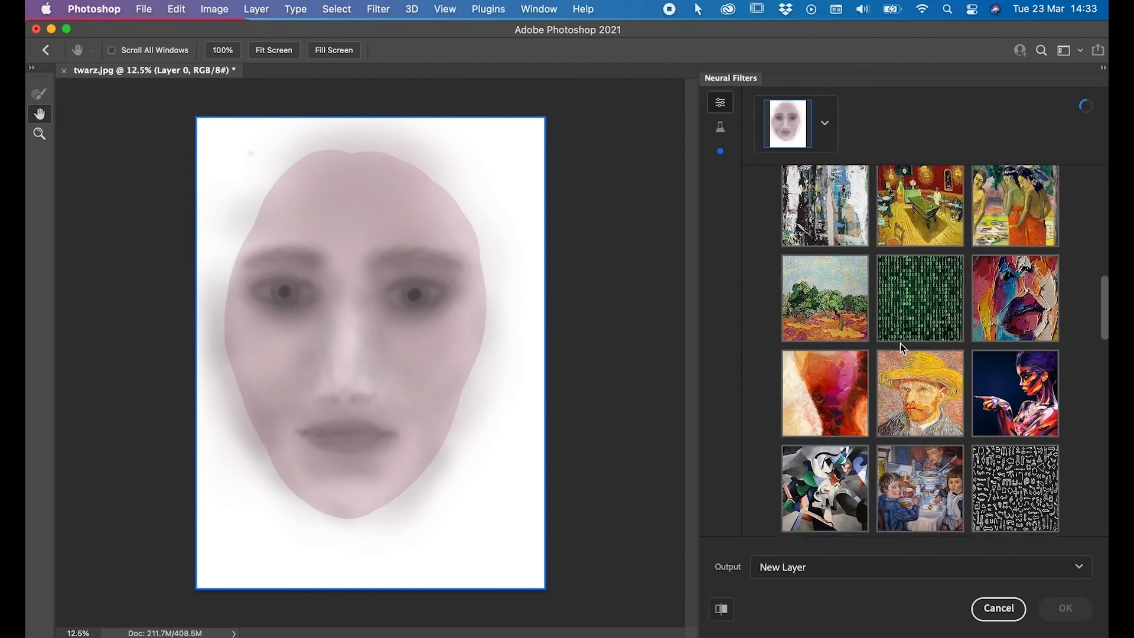
scroll(903, 348, "up", 10)
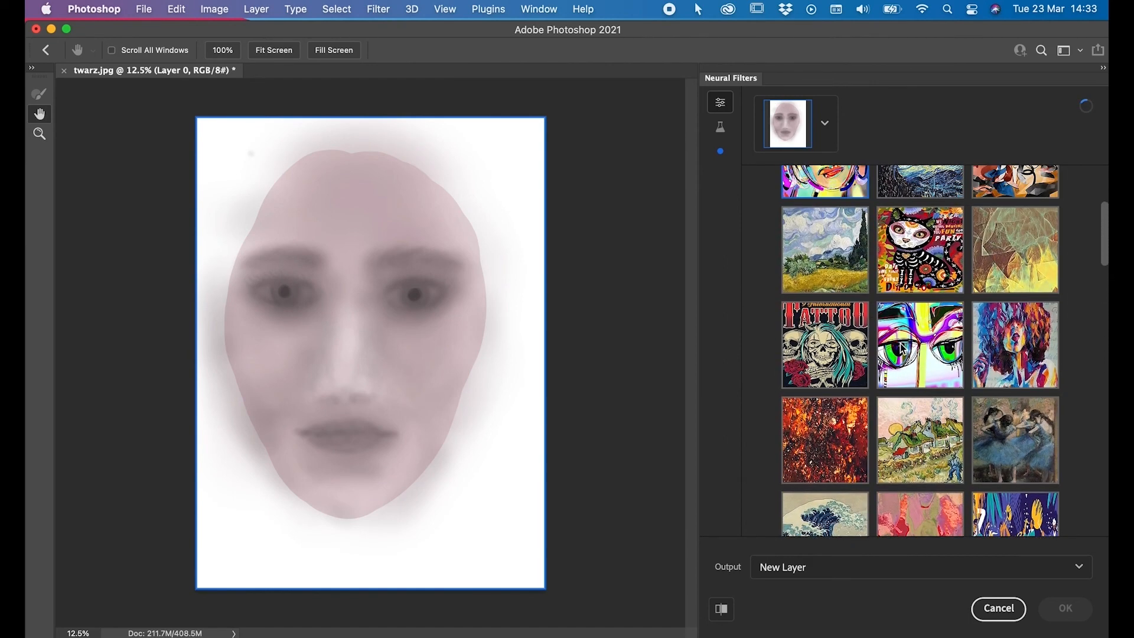
scroll(902, 349, "up", 4)
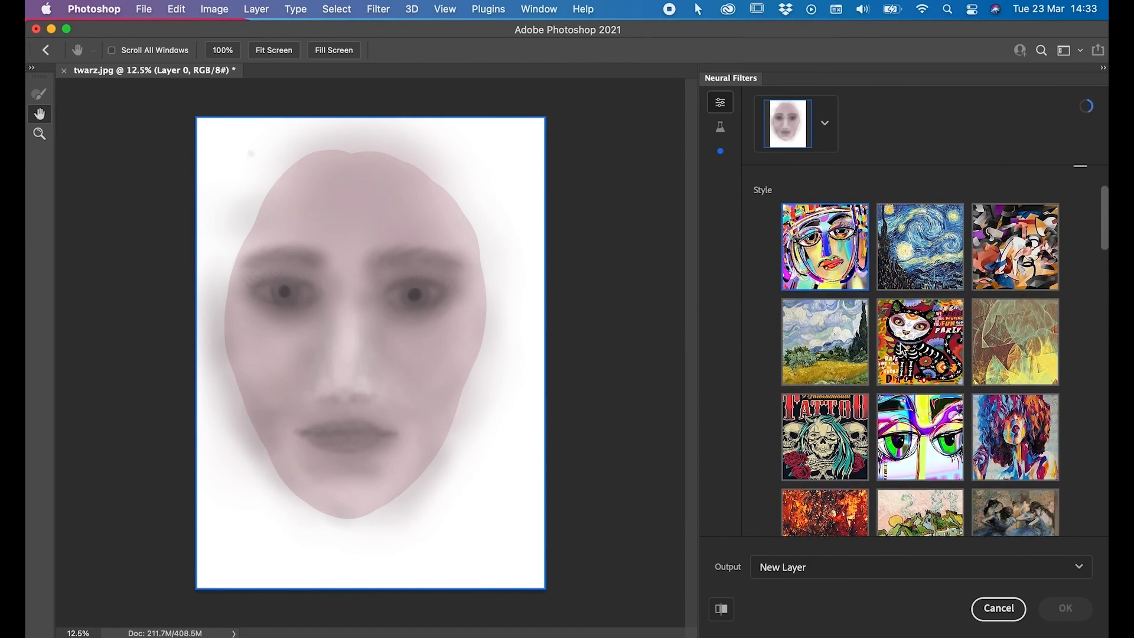
scroll(903, 348, "up", 6)
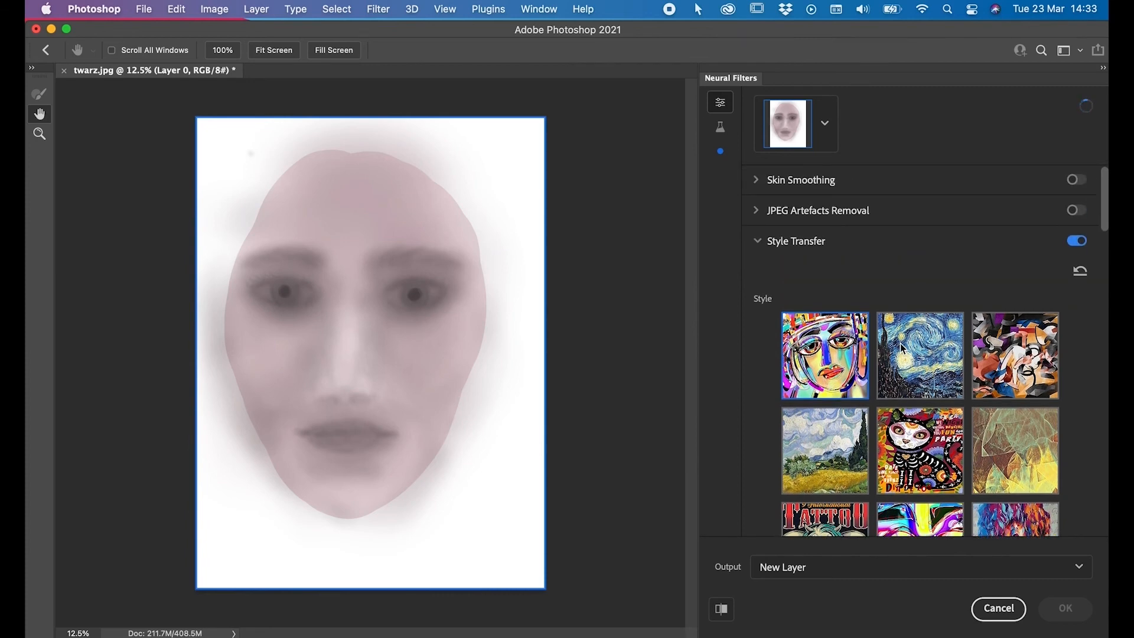
scroll(902, 349, "down", 8)
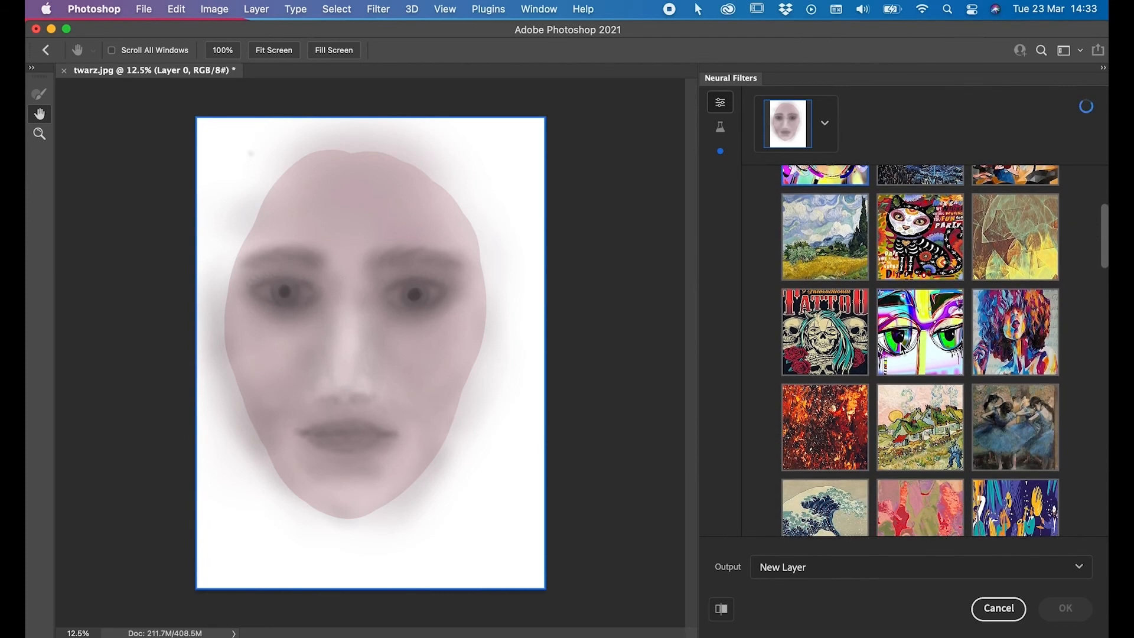
scroll(902, 349, "down", 1)
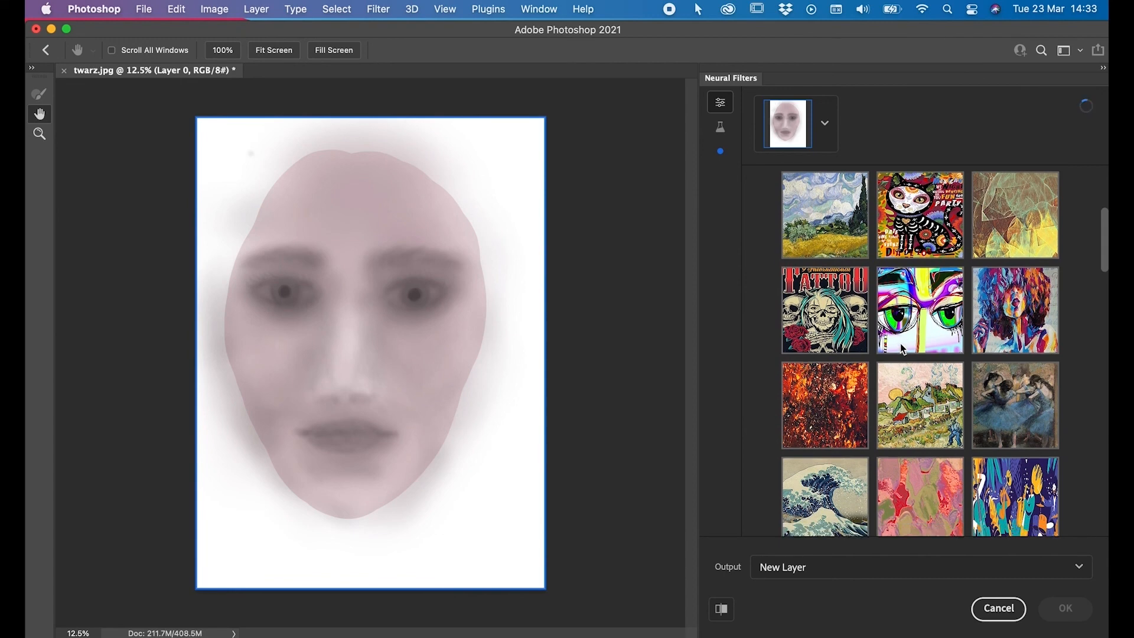
scroll(903, 348, "down", 2)
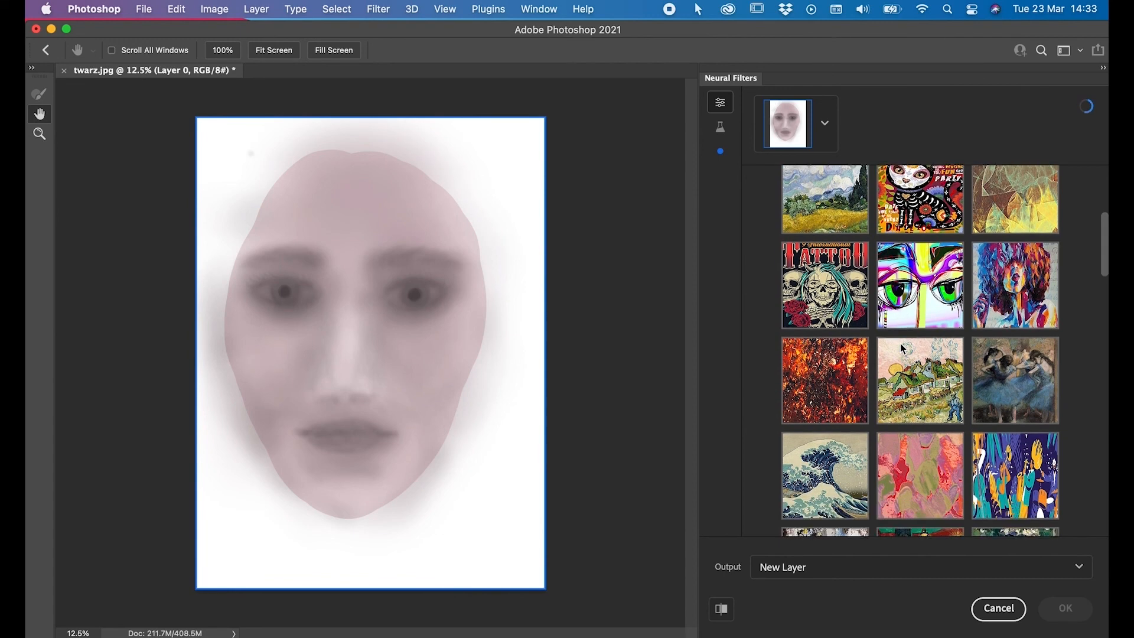
scroll(903, 349, "down", 5)
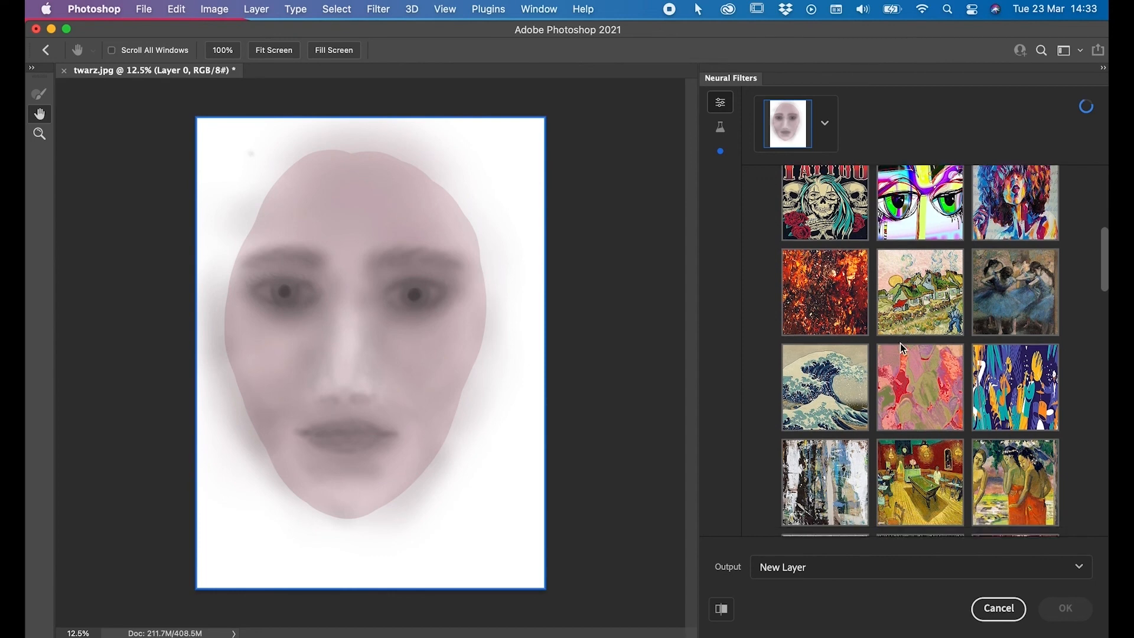
scroll(903, 350, "down", 6)
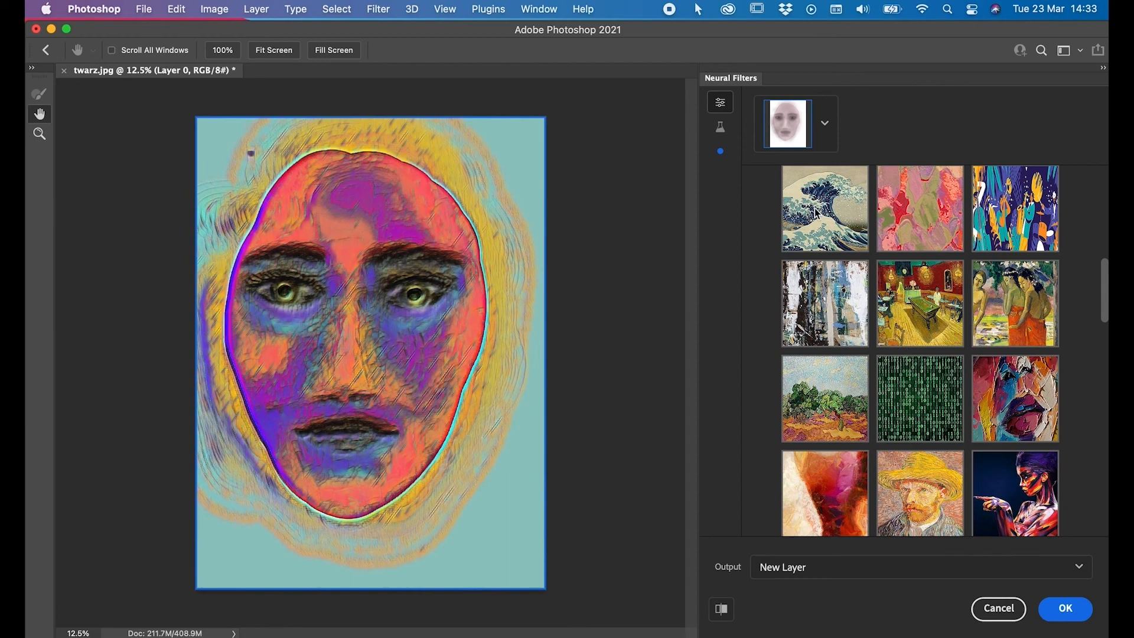
scroll(863, 449, "down", 8)
scroll(864, 449, "down", 10)
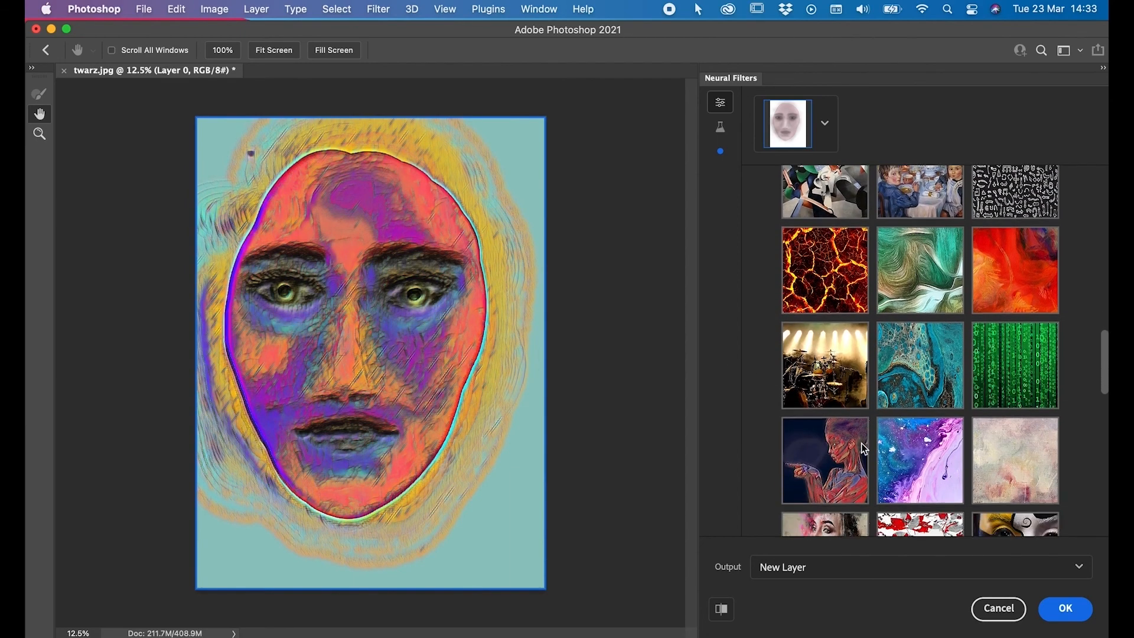
- Try the pale beige painted-texture style on the face drawing
left_click(1023, 392)
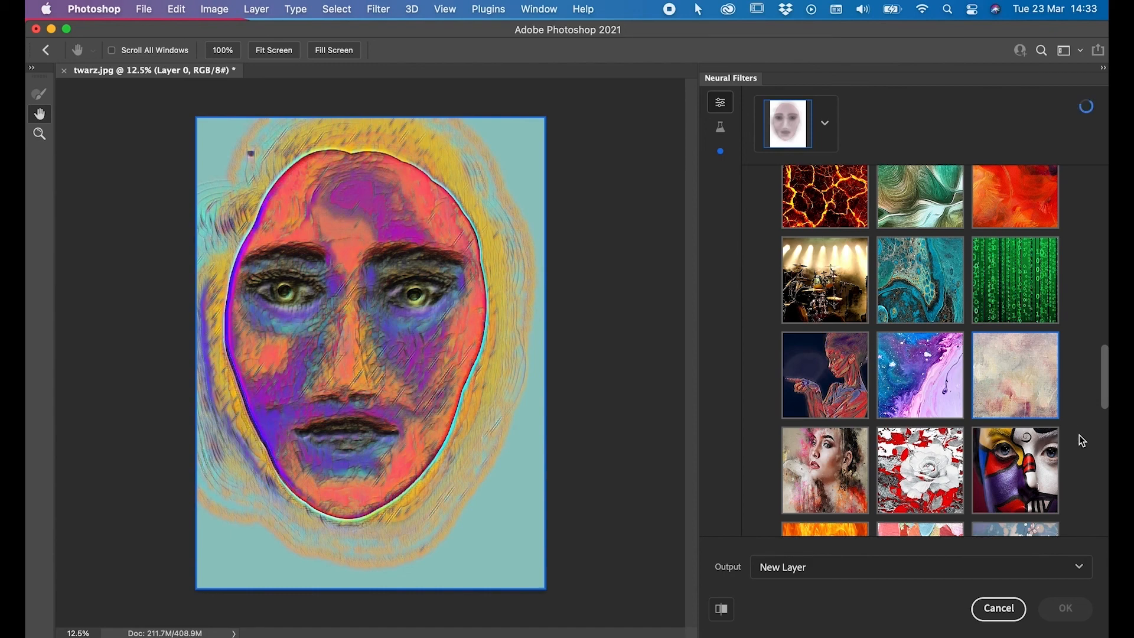
scroll(1080, 437, "down", 5)
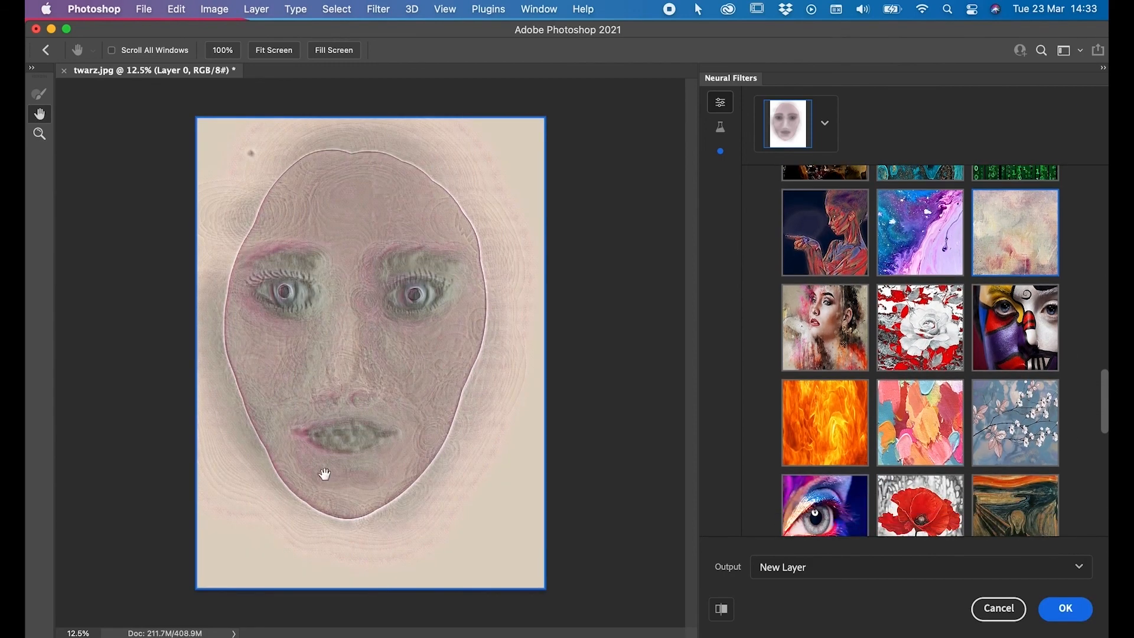
- Apply the pale green brush-stroke style to the face, trying Preserve color and leaving it off
scroll(923, 410, "down", 5)
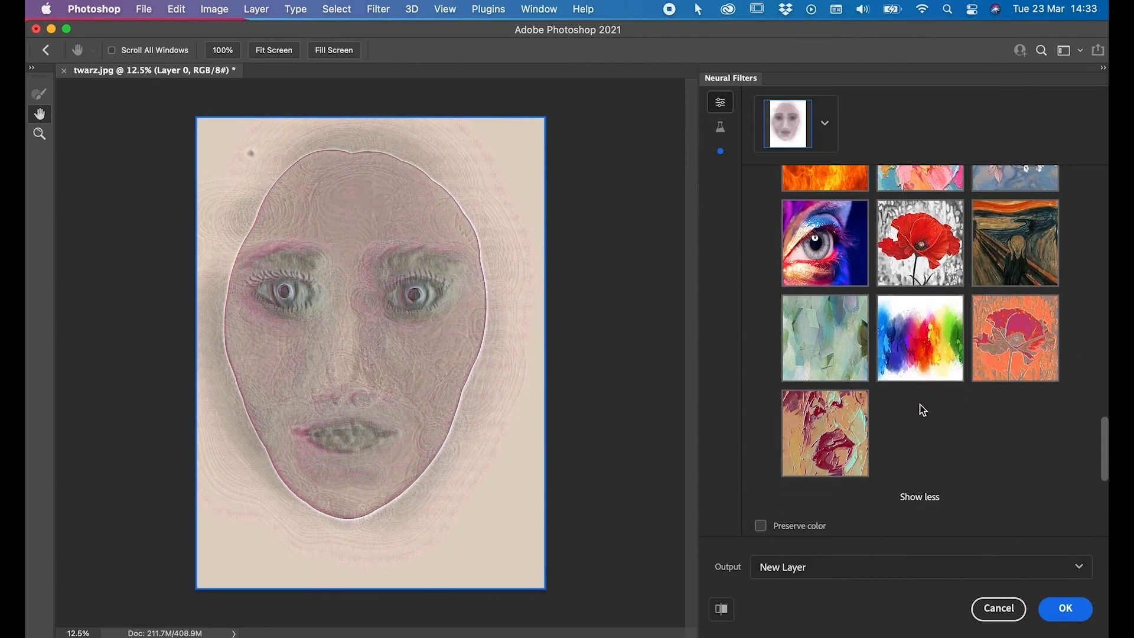
scroll(923, 410, "down", 2)
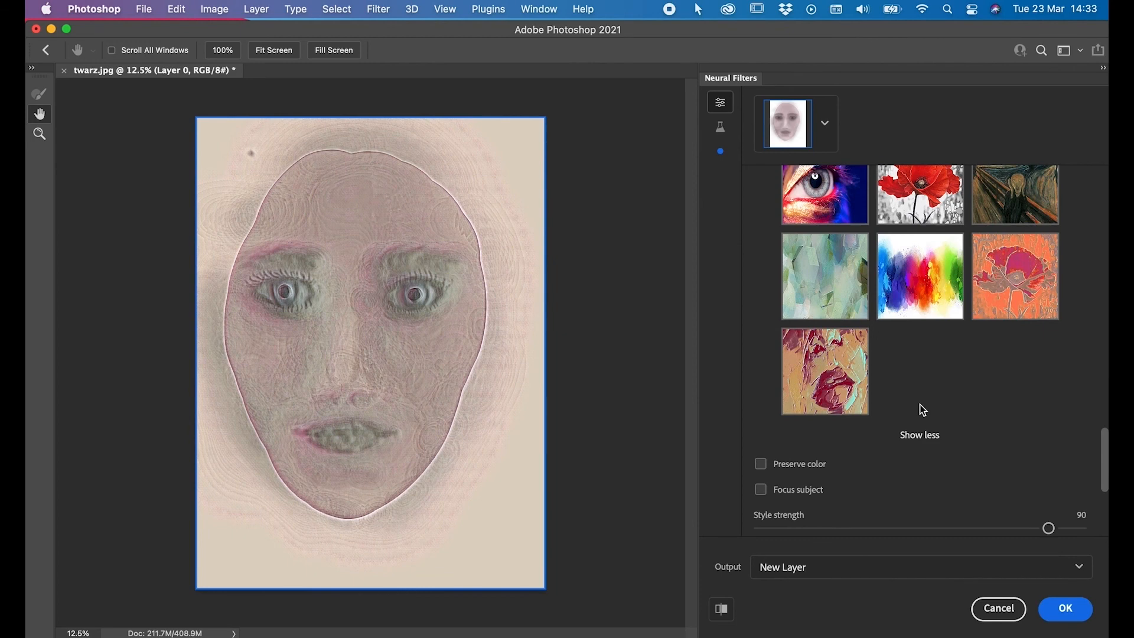
left_click(813, 277)
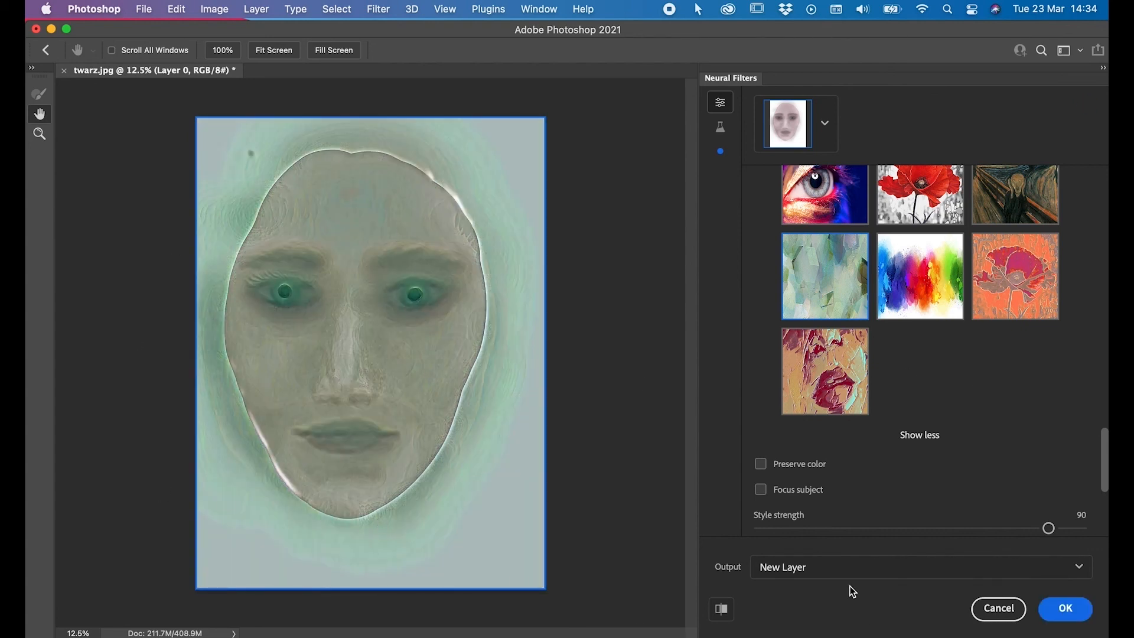
left_click(761, 466)
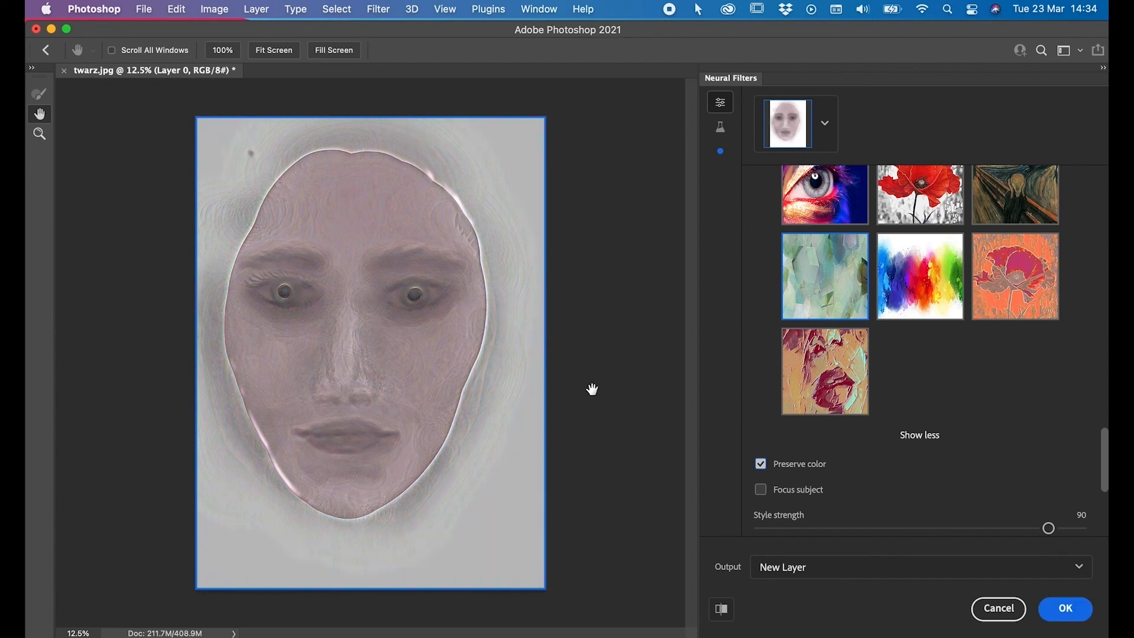
left_click(761, 465)
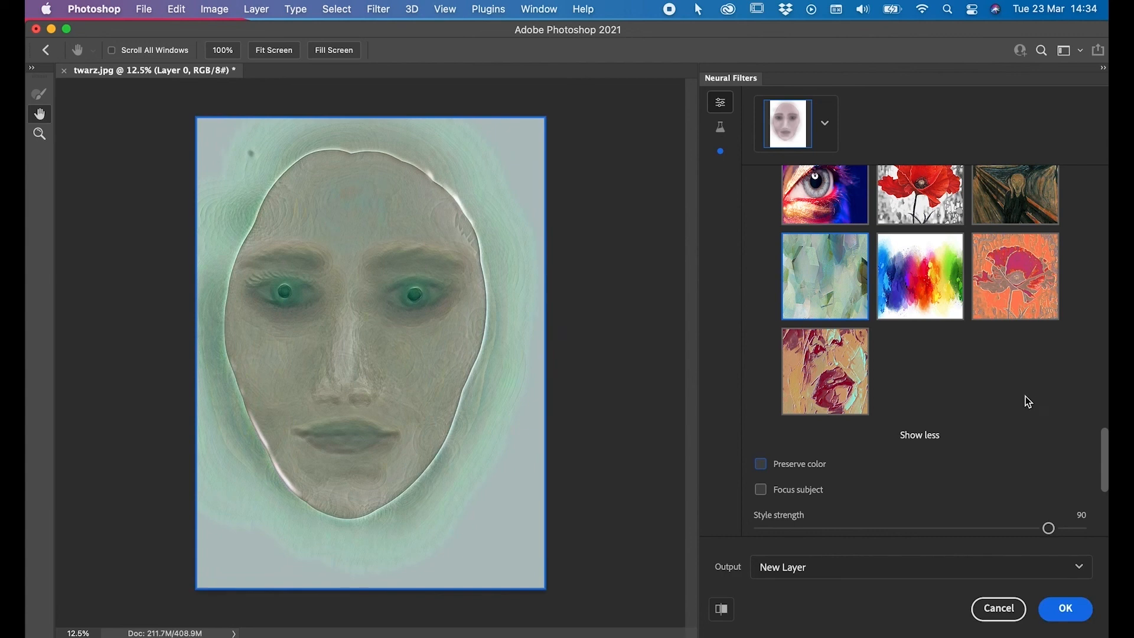
- Output the stylised face to a new layer and compare it with the original drawing by toggling the layer's visibility
left_click(1069, 612)
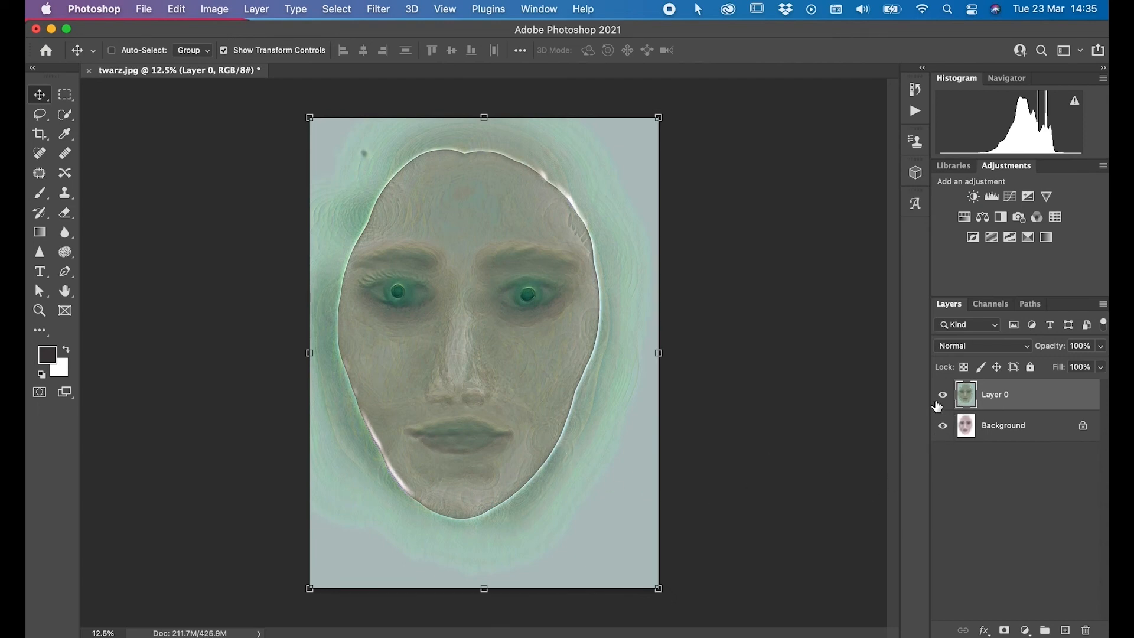
left_click(944, 398)
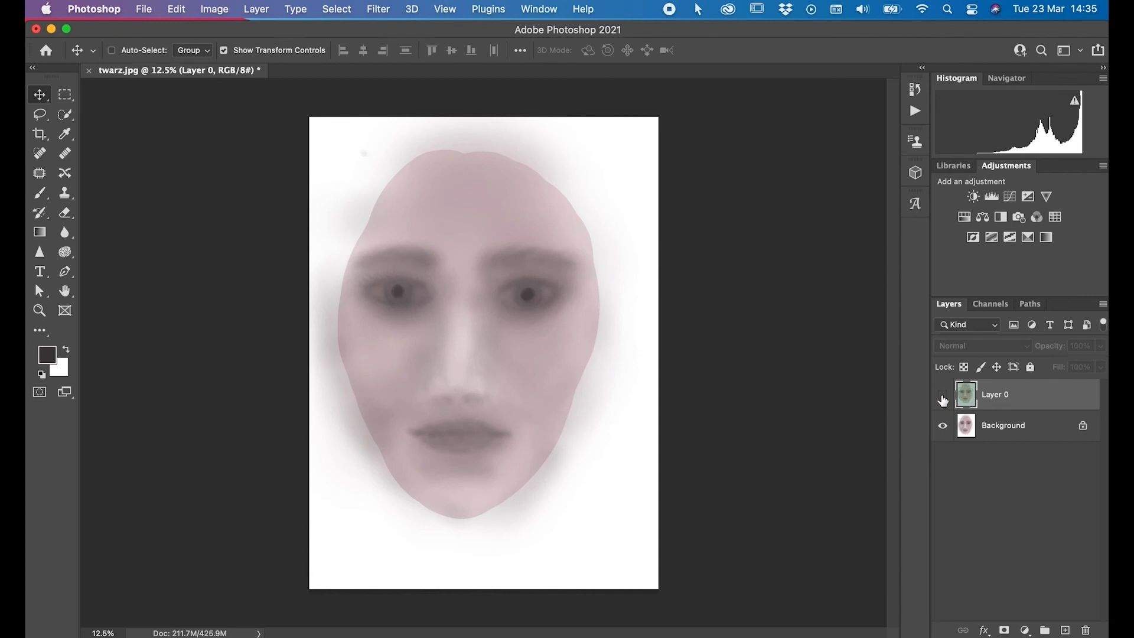
left_click(944, 398)
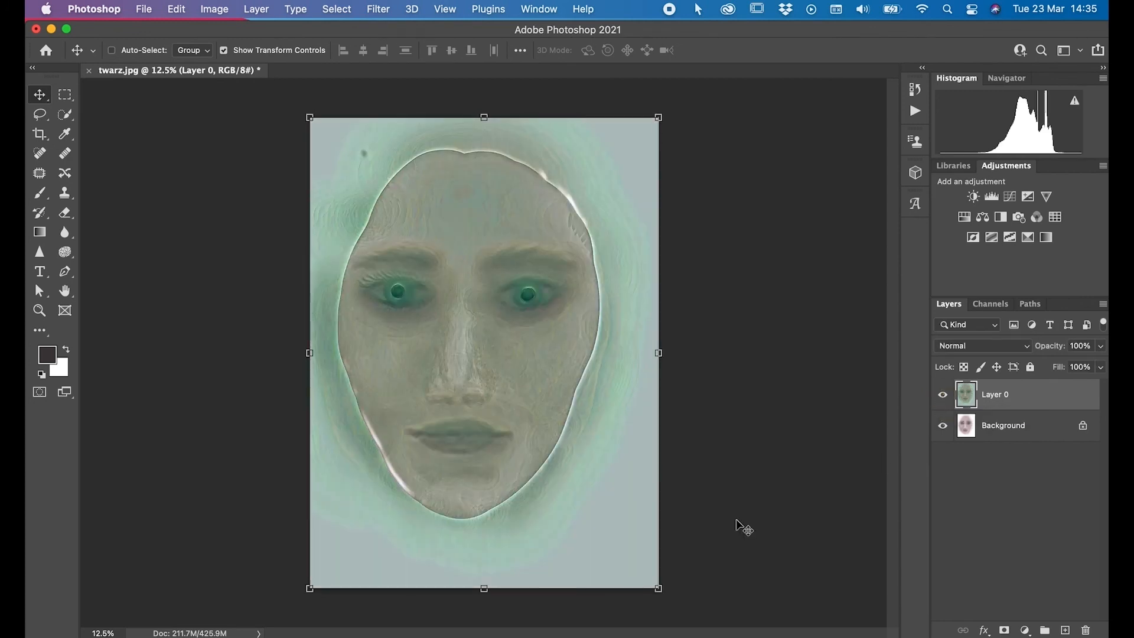